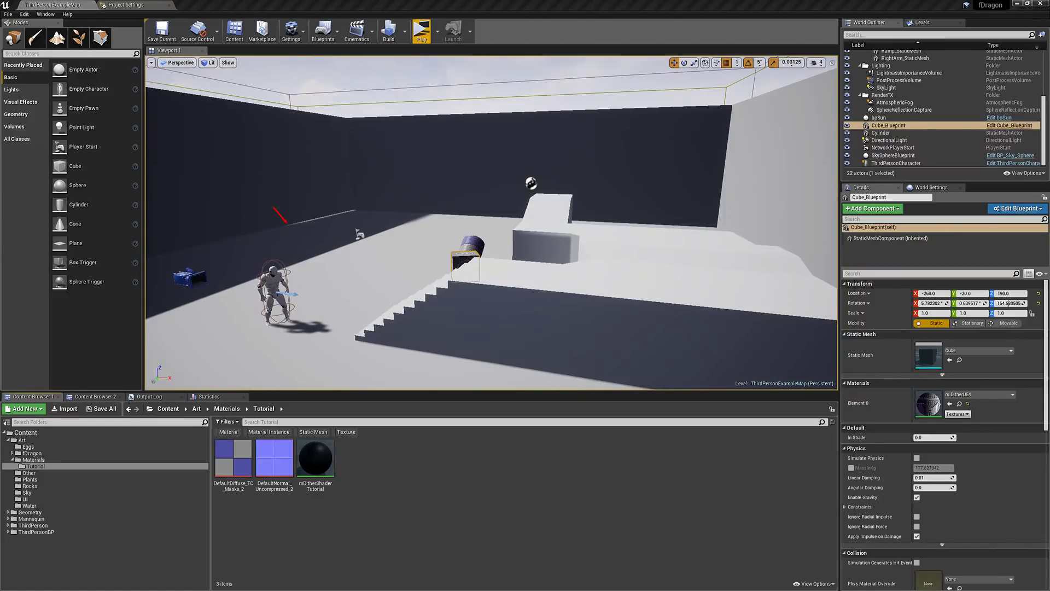
- Examine the textured cylinder and the cube up close in the level
{"action": "right_click_drag", "start_coordinate": [221, 266], "coordinate": [290, 263]}
{"action": "key", "text": "w"}
{"action": "key", "text": "a"}
{"action": "key", "text": "w"}
{"action": "right_click_drag", "start_coordinate": [423, 275], "coordinate": [423, 275]}
{"action": "key", "text": "s"}
{"action": "key", "text": "a"}
{"action": "key", "text": "w"}
{"action": "key", "text": "w"}
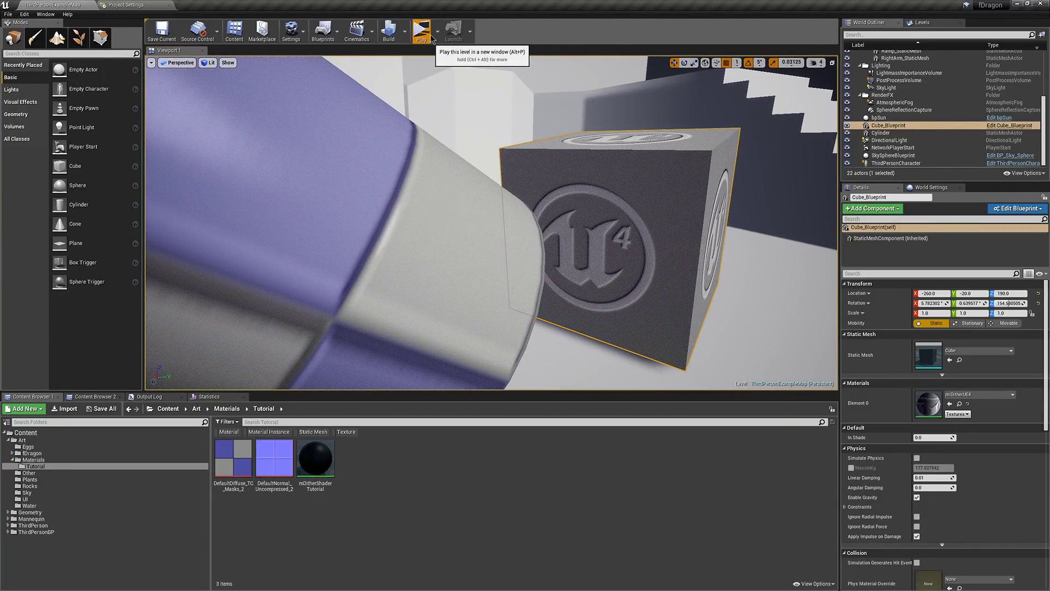
- Run the level in a preview window, walk the character around the cube and cylinder, and end the preview
{"action": "left_click", "coordinate": [422, 31]}
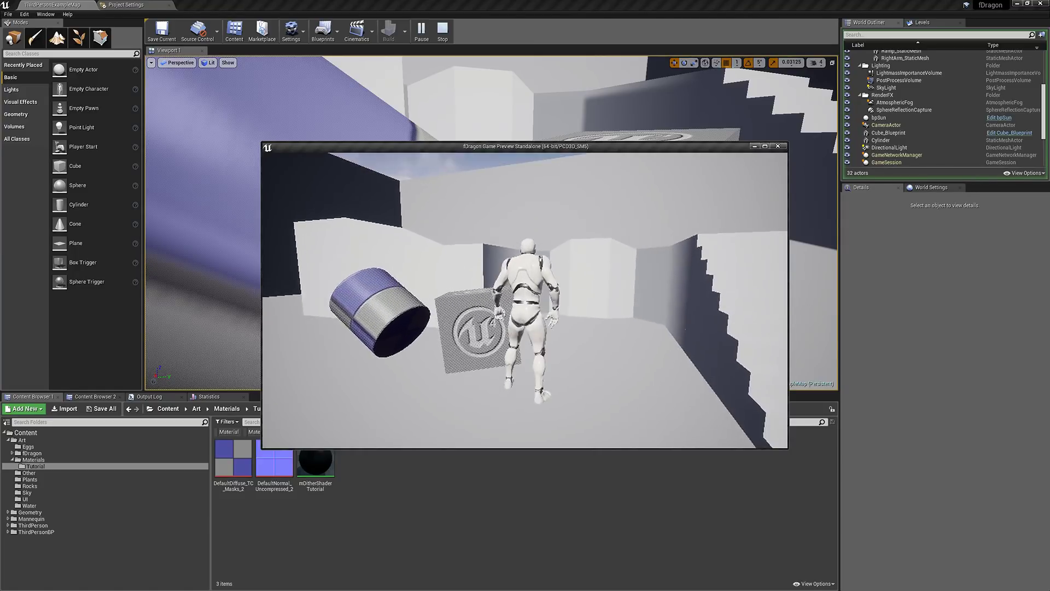
{"action": "key", "text": "w"}
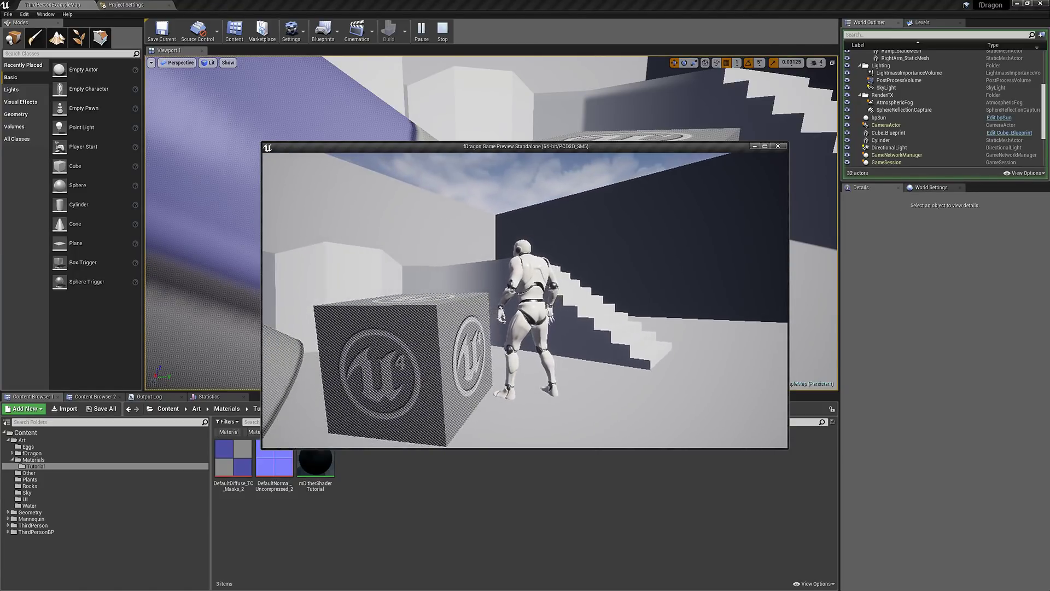
{"action": "key", "text": "s"}
{"action": "key", "text": "a"}
{"action": "key", "text": "w"}
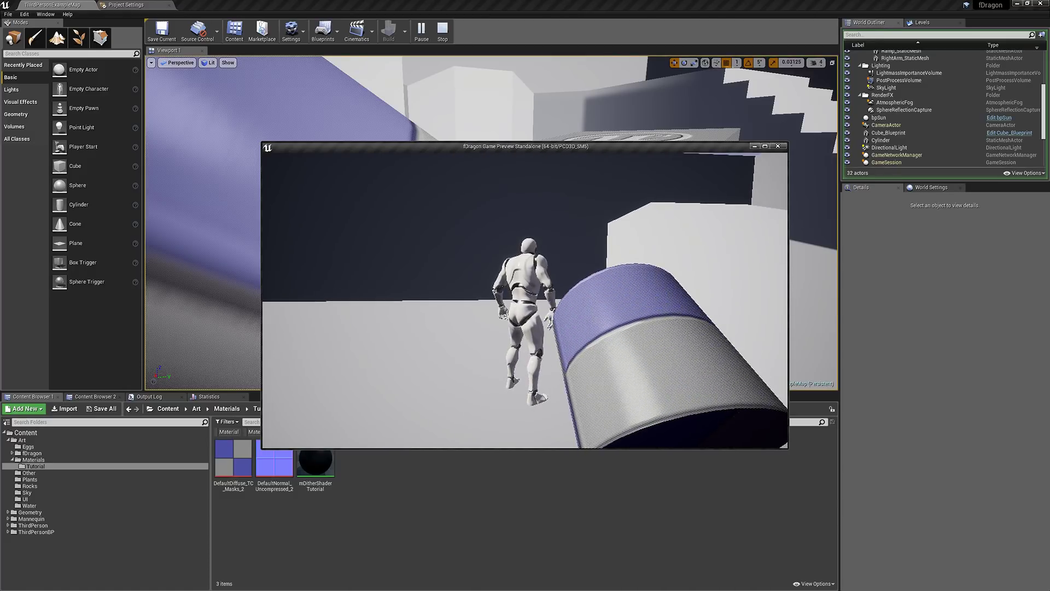
{"action": "key", "text": "Escape"}
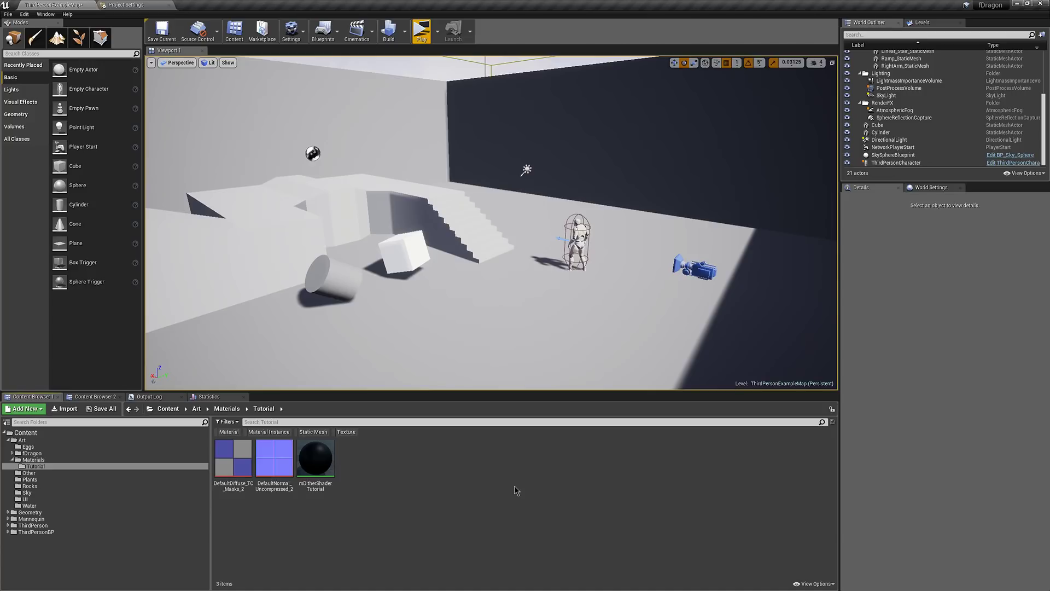
- Create an Actor Blueprint class named bpSunTut in the Tutorial folder
{"action": "right_click", "coordinate": [418, 458]}
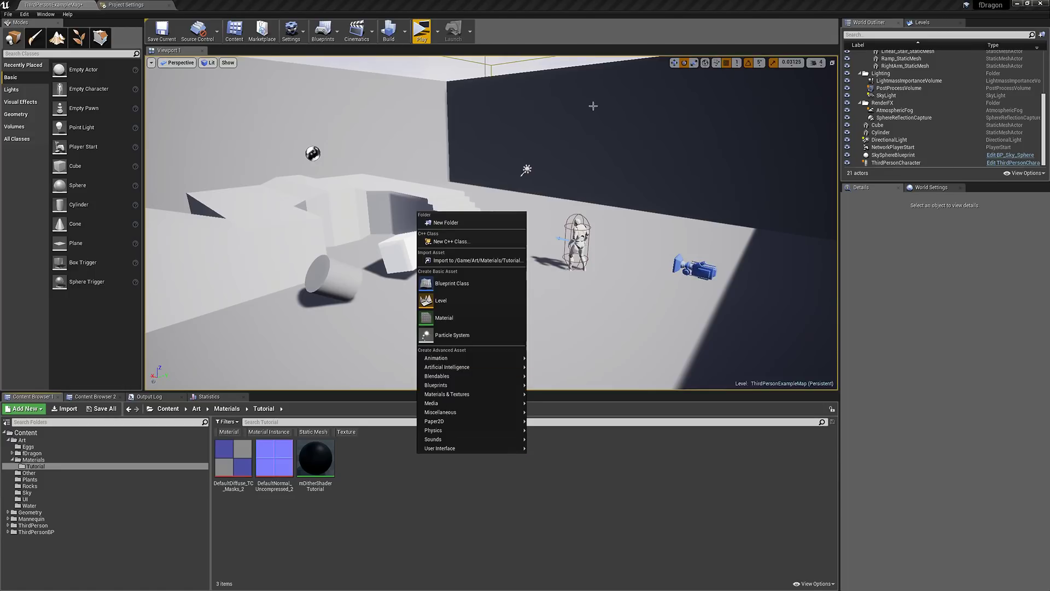
{"action": "left_click", "coordinate": [481, 291]}
{"action": "left_click", "coordinate": [466, 226]}
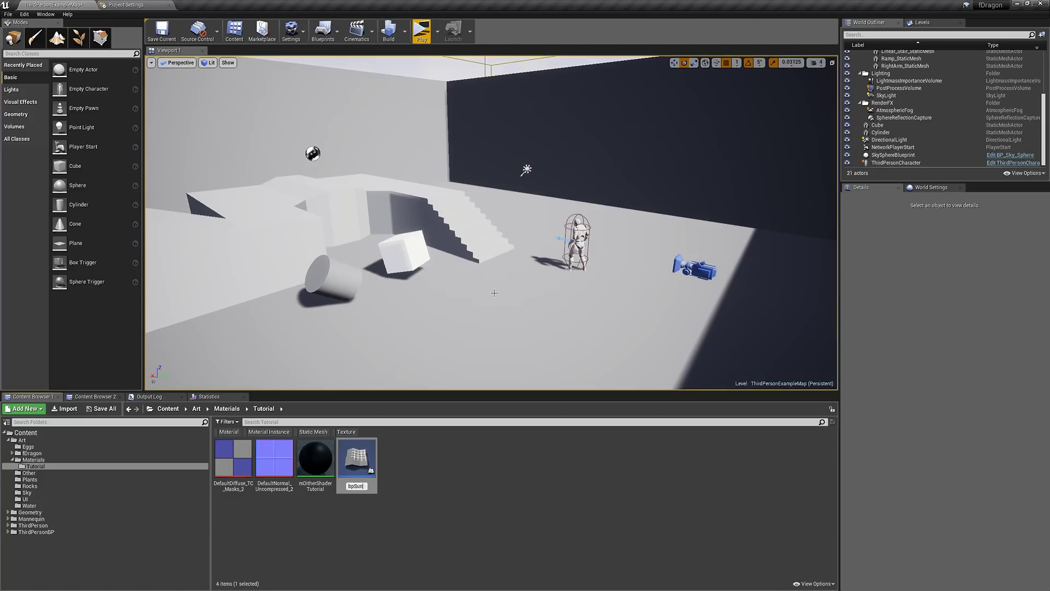
{"action": "key", "text": "Return"}
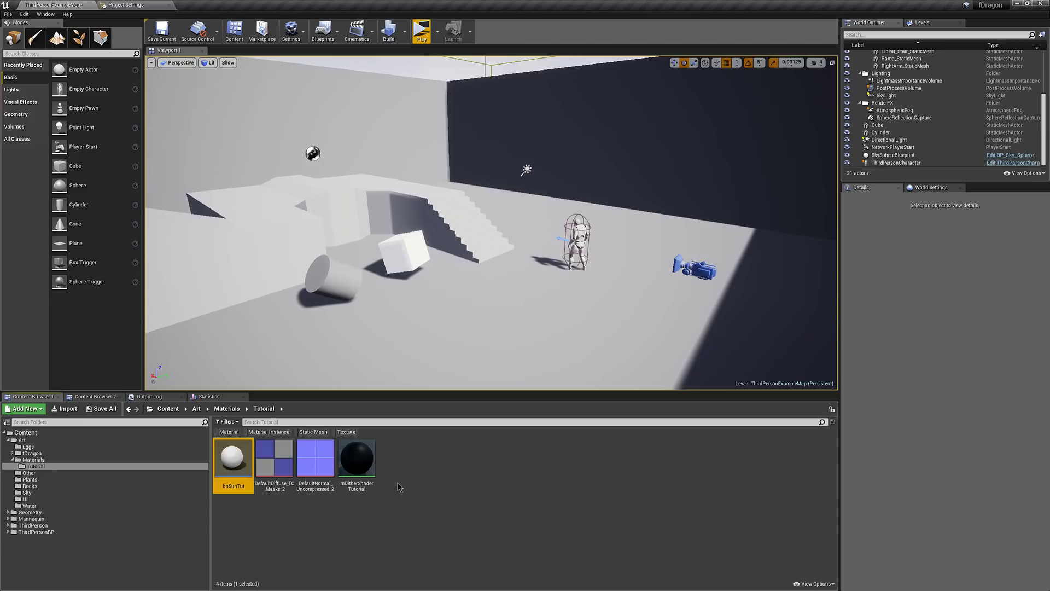
- Add an Arrow component to the bpSunTut blueprint, make it the root in place of DefaultSceneRoot, and compile
{"action": "double_click", "coordinate": [234, 462]}
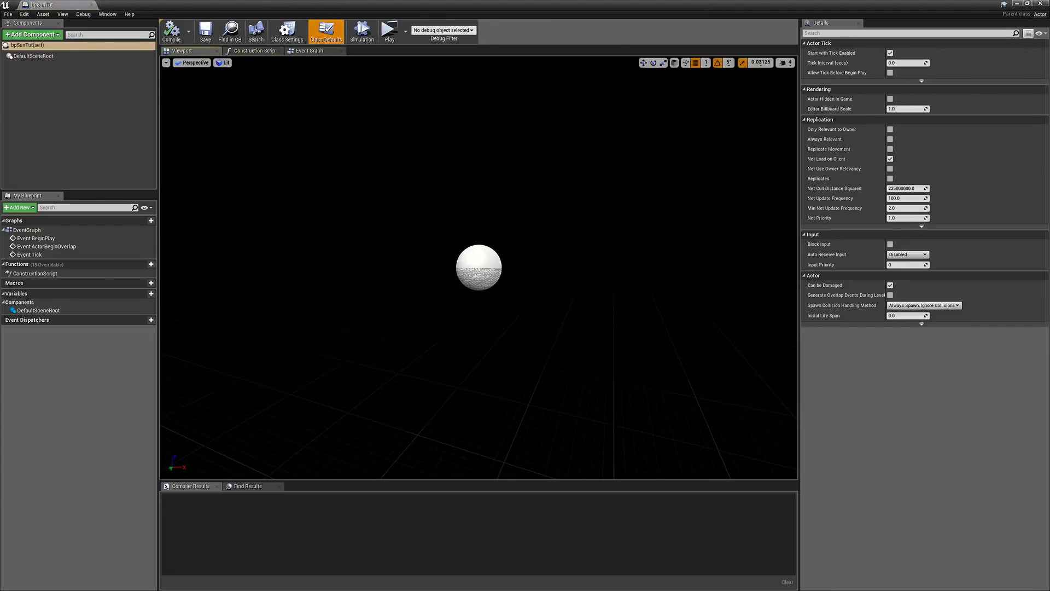
{"action": "left_click", "coordinate": [32, 34]}
{"action": "type", "text": "arr"}
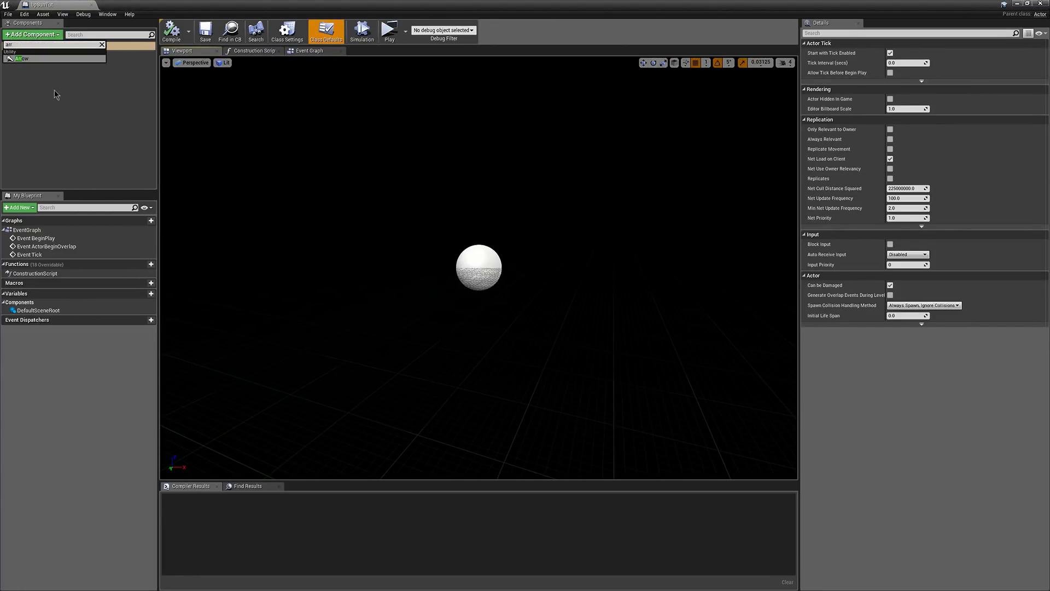
{"action": "left_click", "coordinate": [22, 58]}
{"action": "left_click_drag", "start_coordinate": [24, 64], "coordinate": [31, 57]}
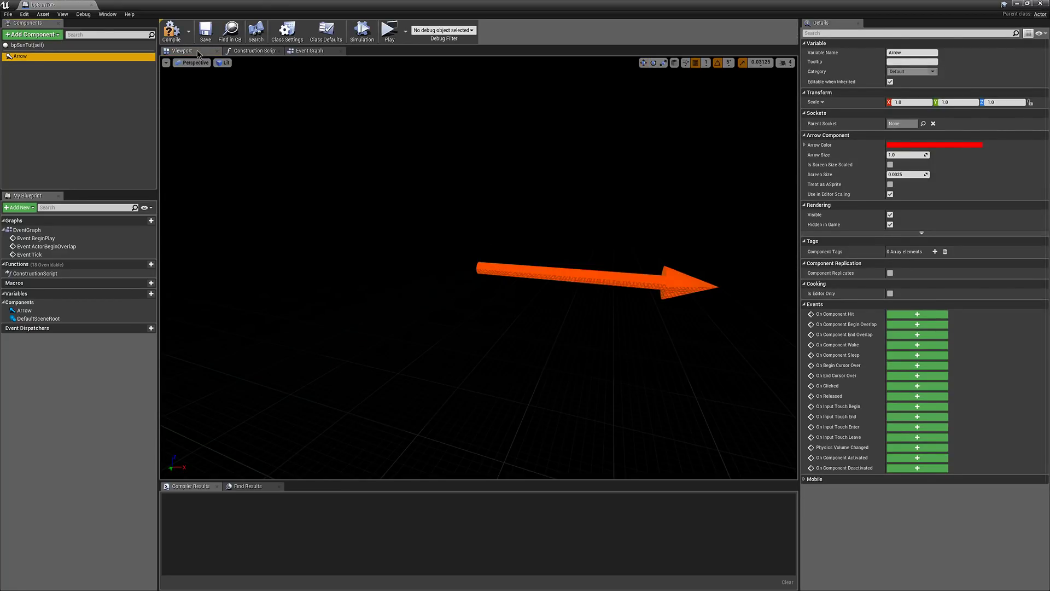
{"action": "left_click", "coordinate": [171, 32]}
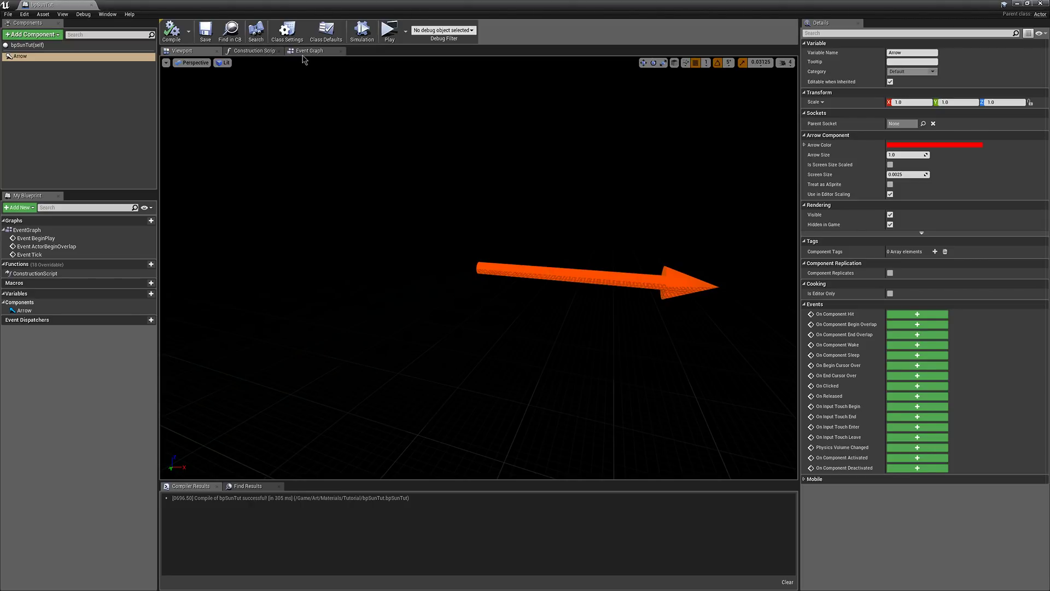
- Create a new macro in the blueprint and give it one input parameter of type Exec
{"action": "left_click", "coordinate": [141, 283]}
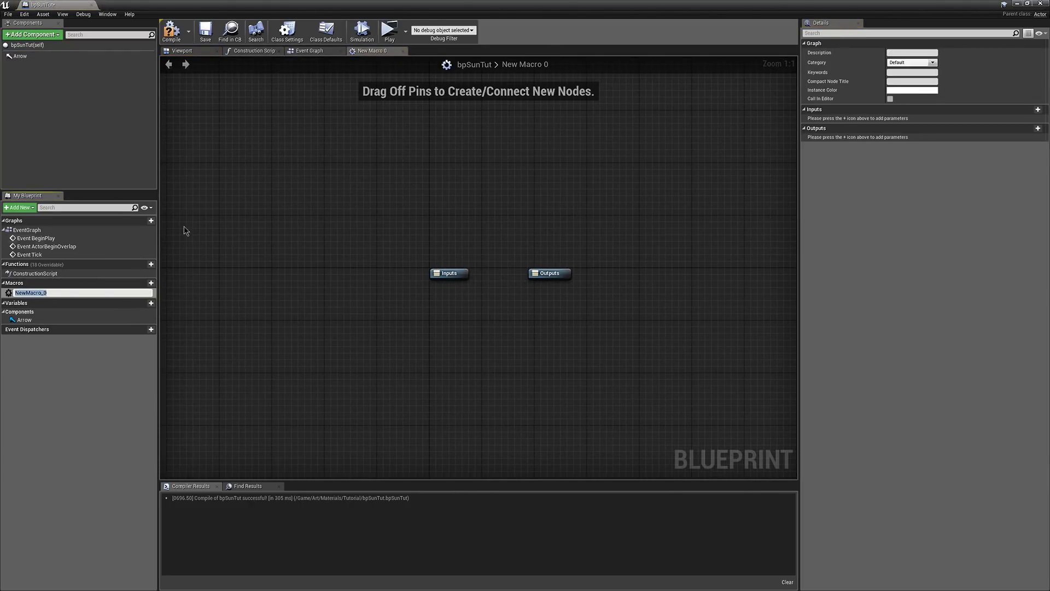
{"action": "key", "text": "Return"}
{"action": "left_click_drag", "start_coordinate": [446, 274], "coordinate": [406, 273]}
{"action": "left_click", "coordinate": [1038, 110]}
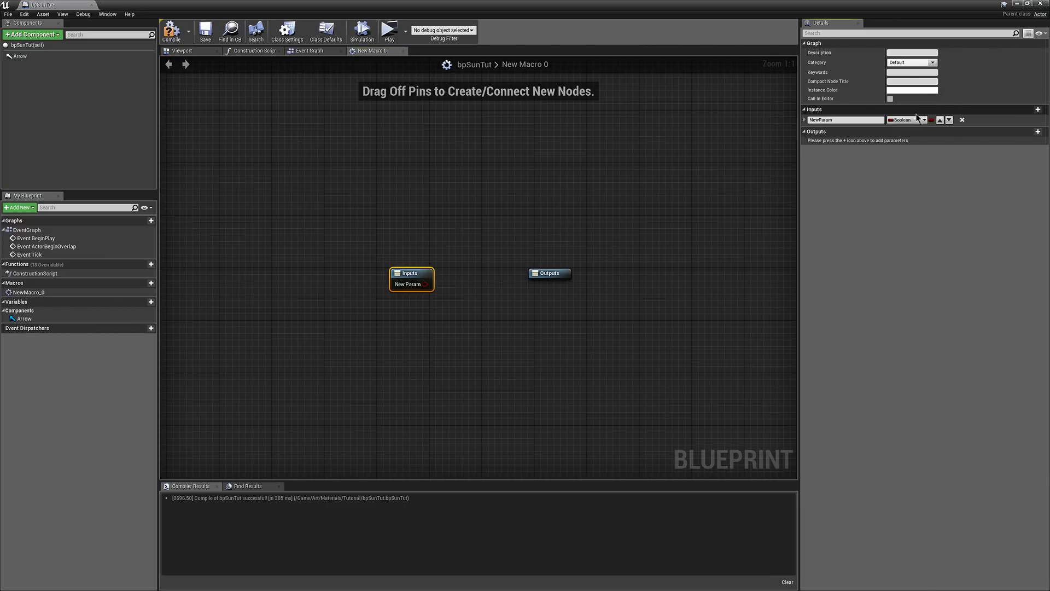
{"action": "left_click", "coordinate": [914, 119]}
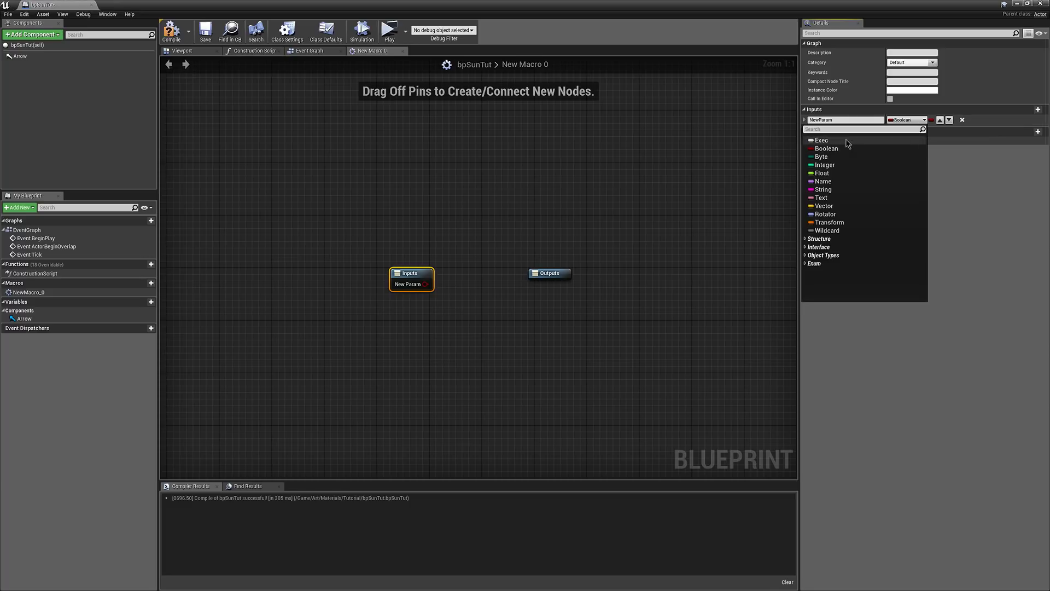
{"action": "left_click", "coordinate": [822, 141]}
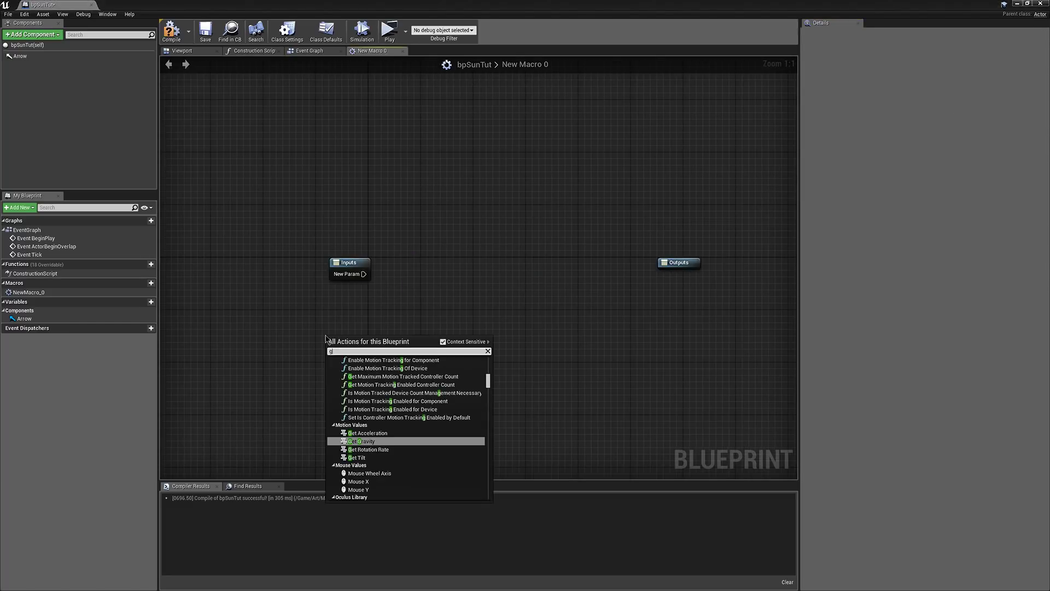
- Add the rotator-based Get Forward Vector node to the macro graph below the Inputs node
{"action": "type", "text": "get for"}
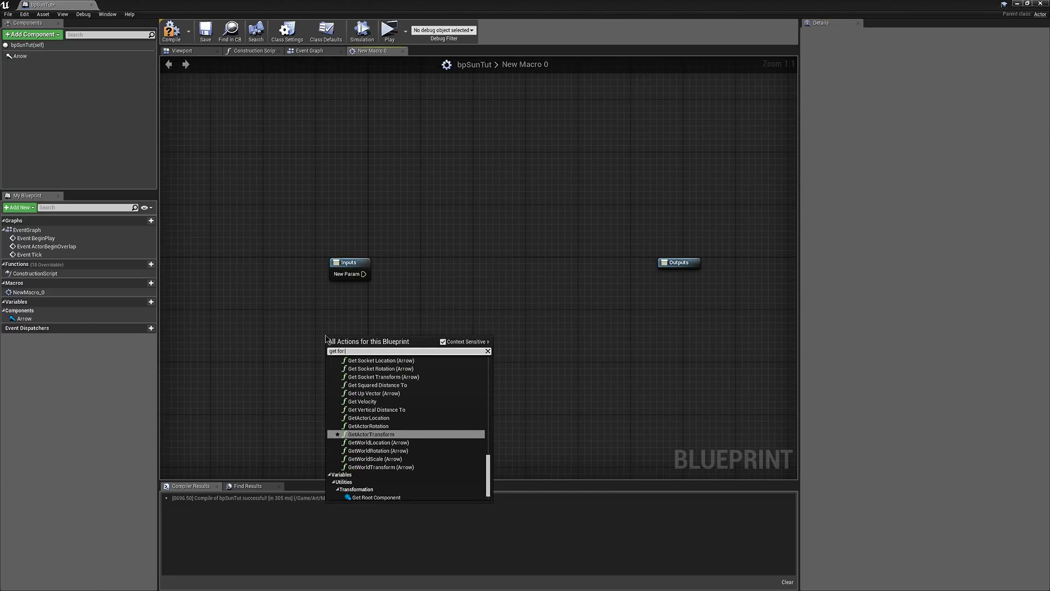
{"action": "type", "text": "ward vec"}
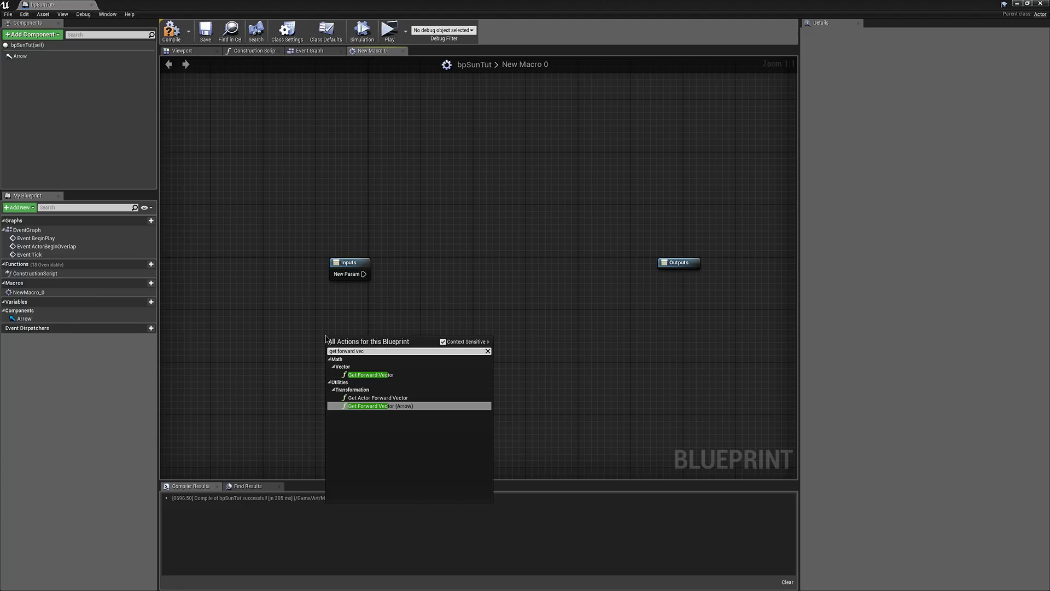
{"action": "key", "text": "Up"}
{"action": "key", "text": "Up"}
{"action": "key", "text": "Down"}
{"action": "key", "text": "Up"}
{"action": "key", "text": "Return"}
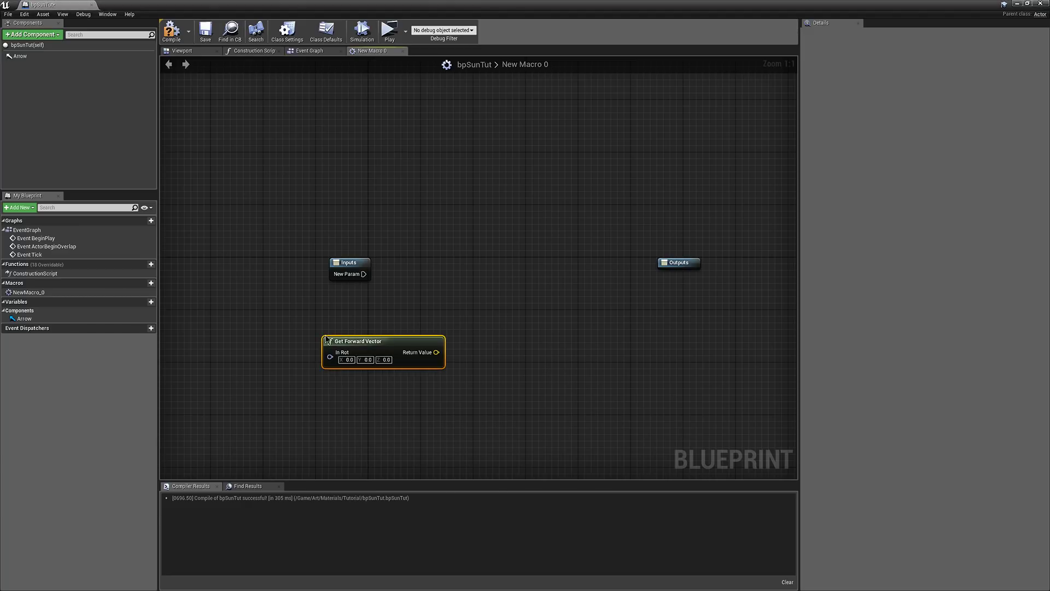
{"action": "left_click_drag", "start_coordinate": [437, 352], "coordinate": [487, 306]}
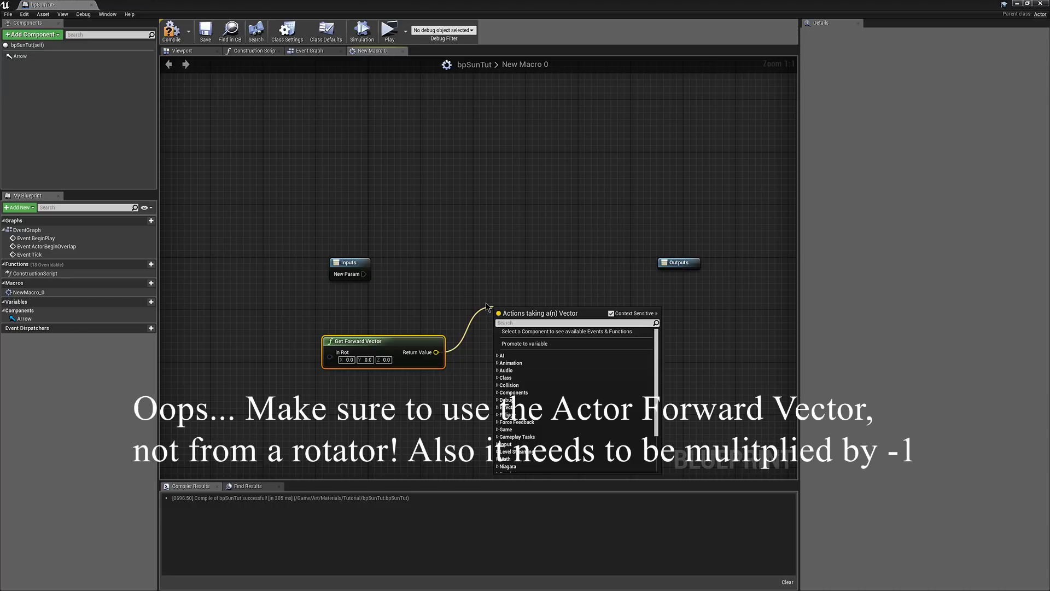
{"action": "type", "text": "set"}
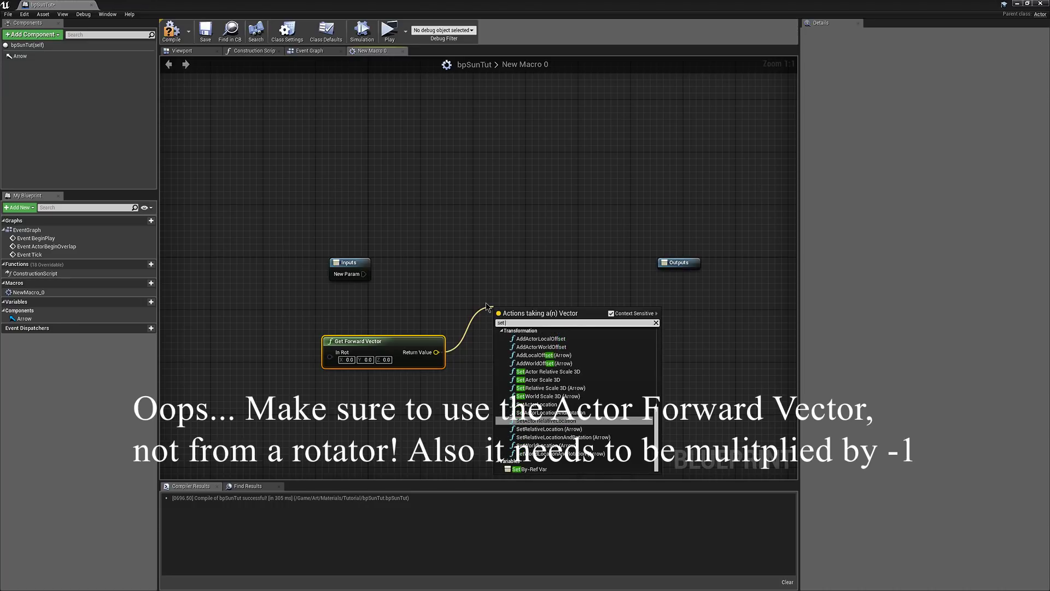
{"action": "type", "text": " vecto"}
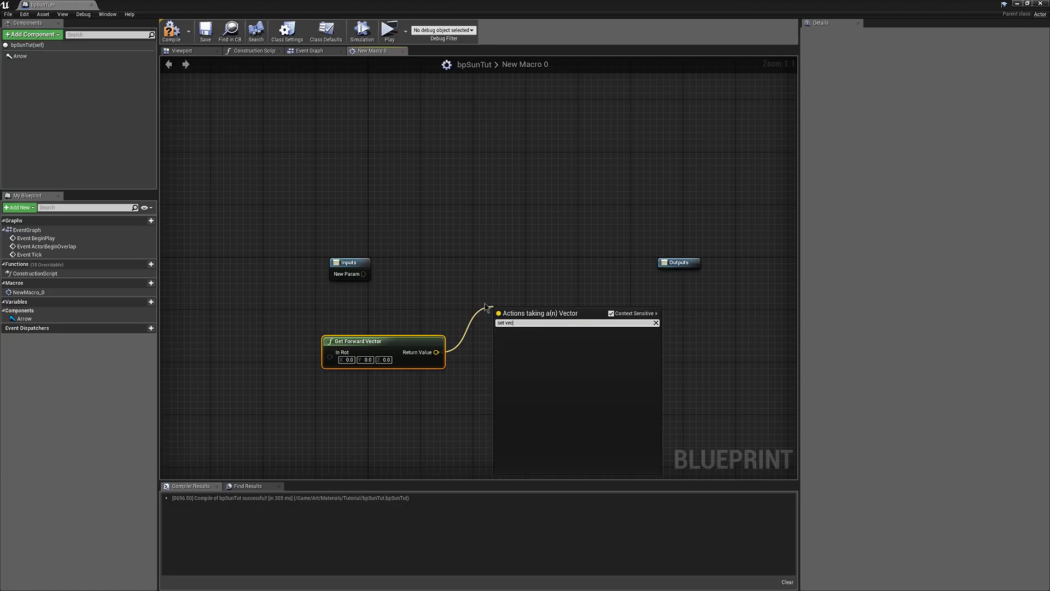
- Add a Set Vector Parameter Value node to the macro graph between Inputs and Outputs
{"action": "right_click", "coordinate": [508, 260]}
{"action": "type", "text": "vecto"}
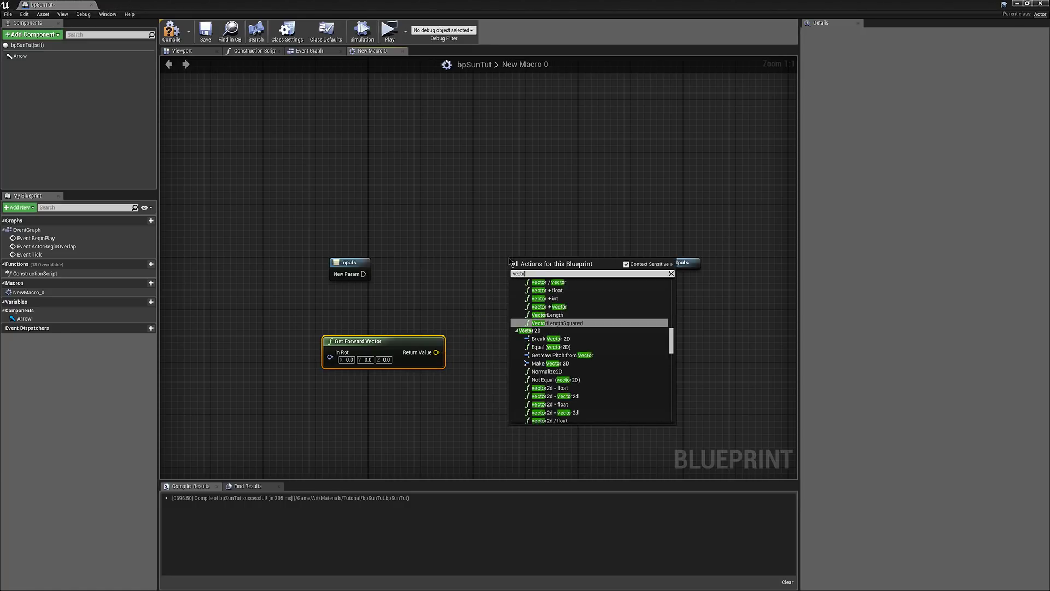
{"action": "type", "text": "r para"}
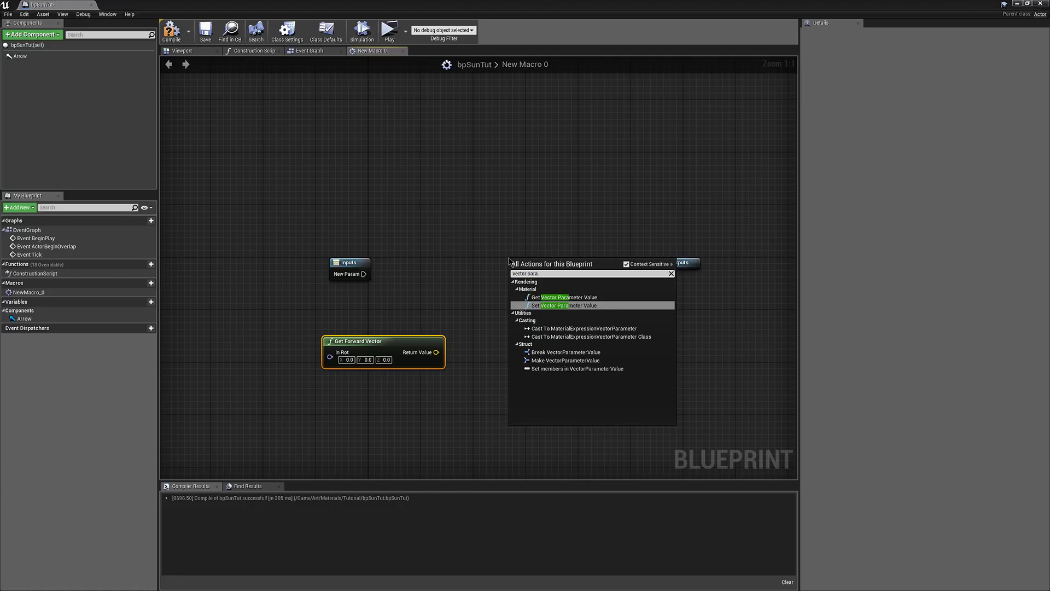
{"action": "key", "text": "Return"}
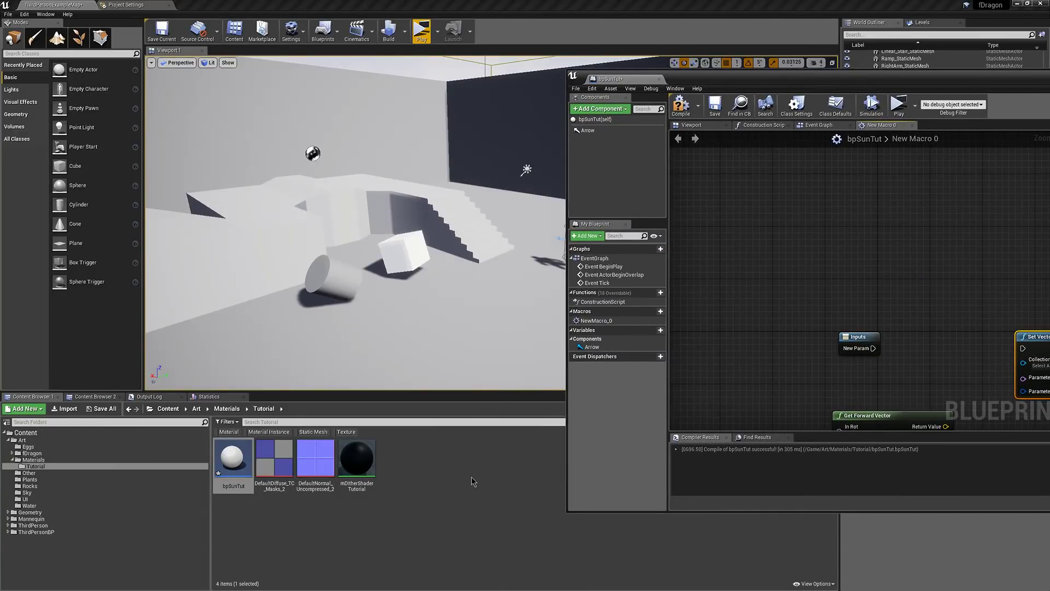
- Create a Material Parameter Collection named mcDitherShader in the Tutorial folder
{"action": "right_click", "coordinate": [473, 482]}
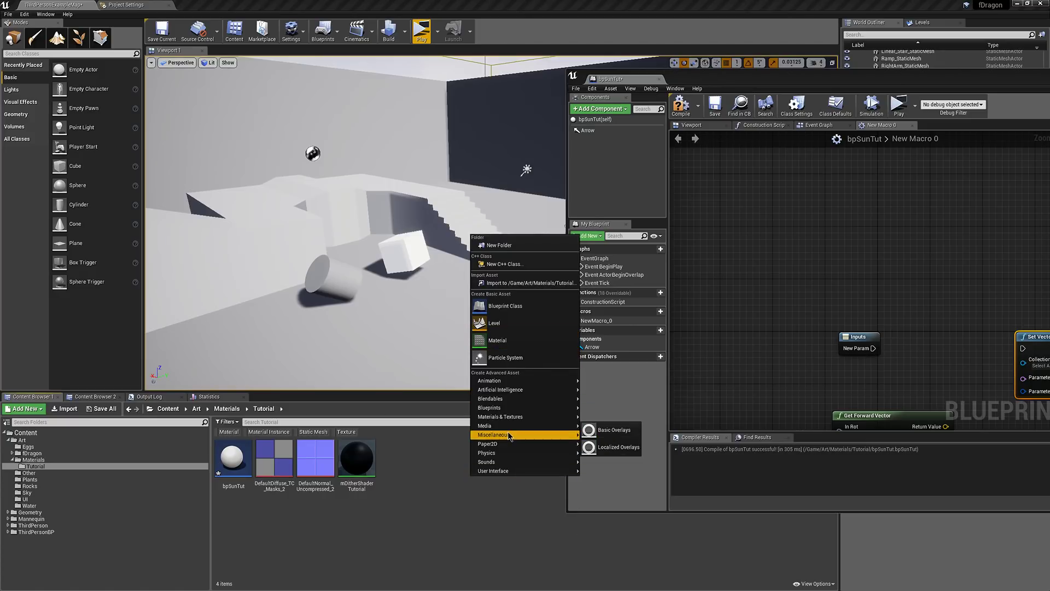
{"action": "mouse_move", "coordinate": [525, 417]}
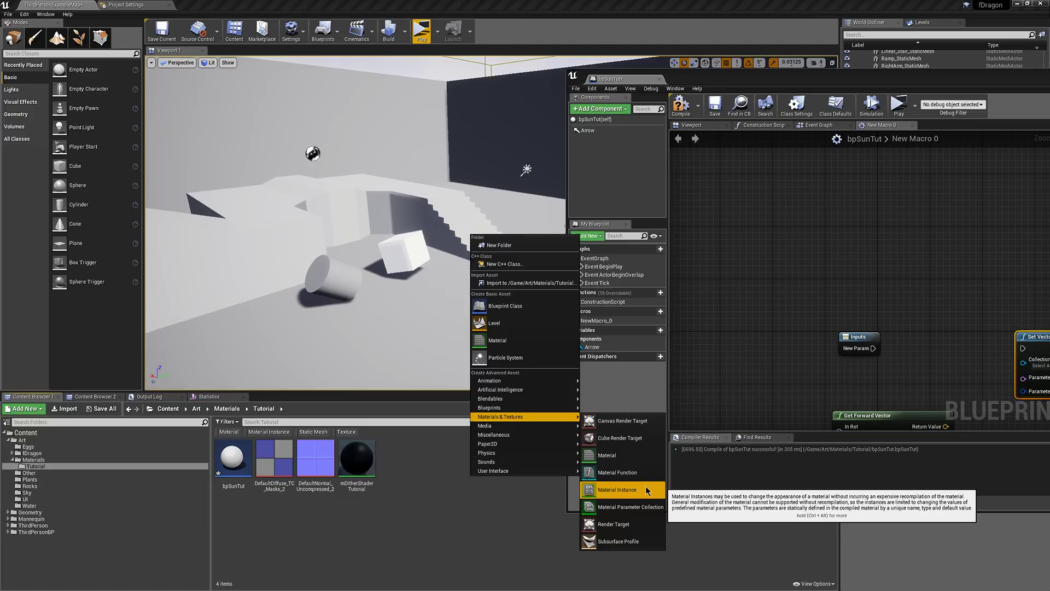
{"action": "left_click", "coordinate": [646, 504]}
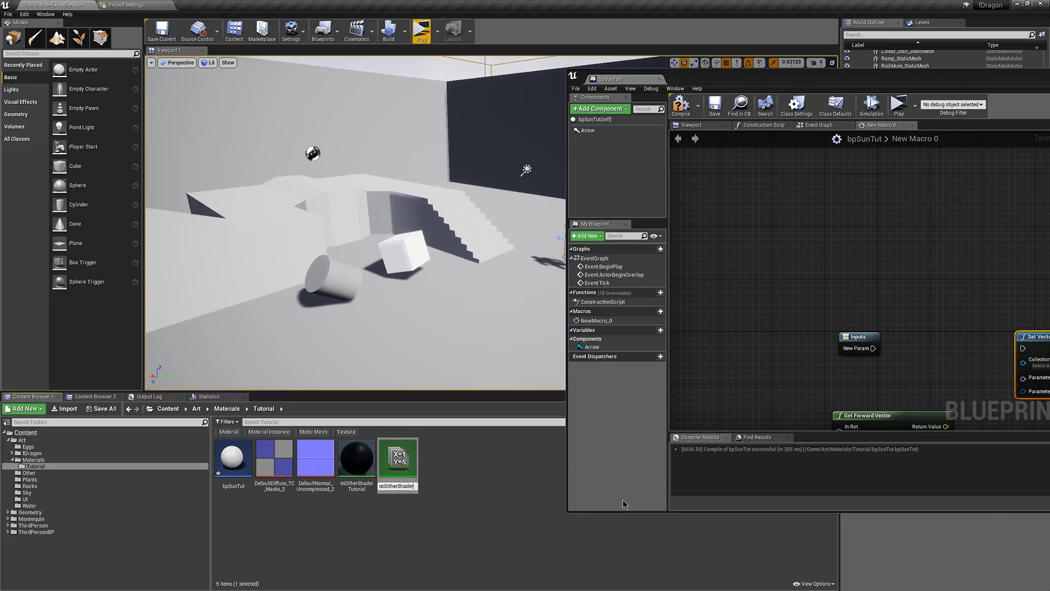
{"action": "type", "text": "mcDitherShader"}
{"action": "key", "text": "Return"}
- Add a vector parameter named LightVector to the mcDitherShader collection
{"action": "double_click", "coordinate": [343, 484]}
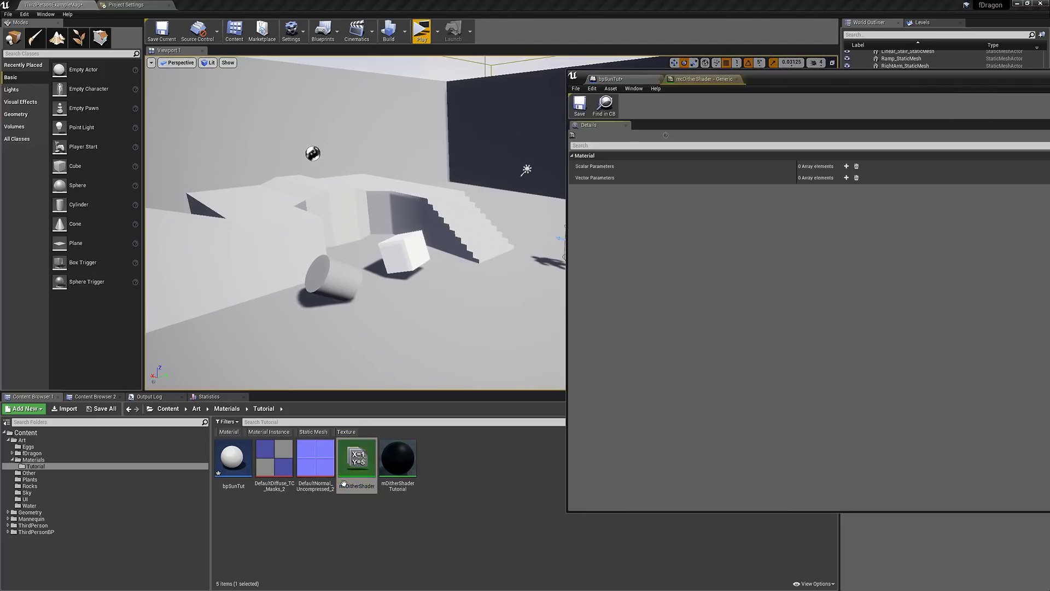
{"action": "left_click", "coordinate": [847, 178]}
{"action": "left_click", "coordinate": [805, 208]}
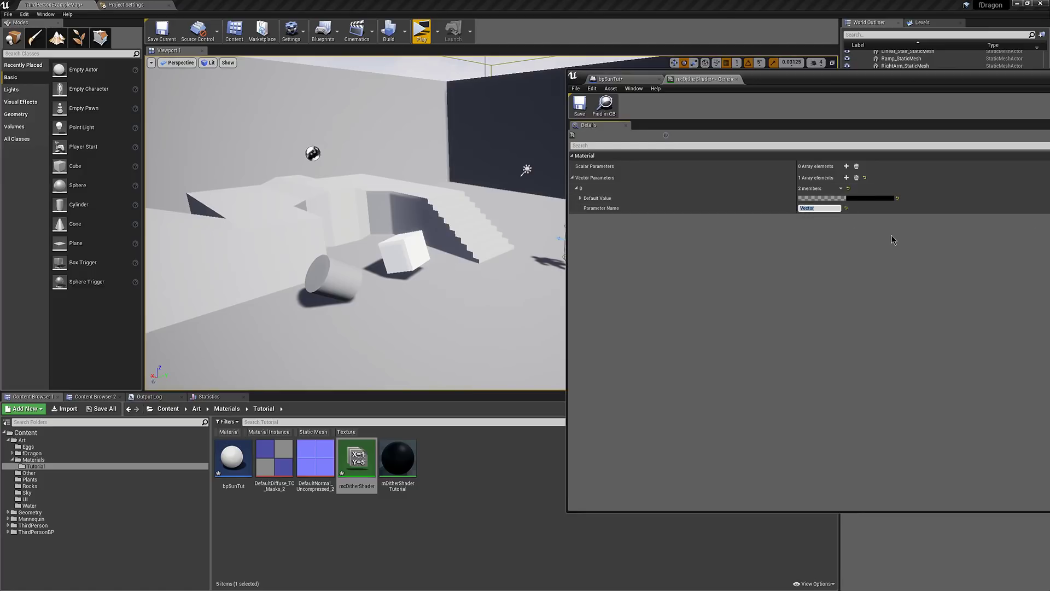
{"action": "key", "text": "Return"}
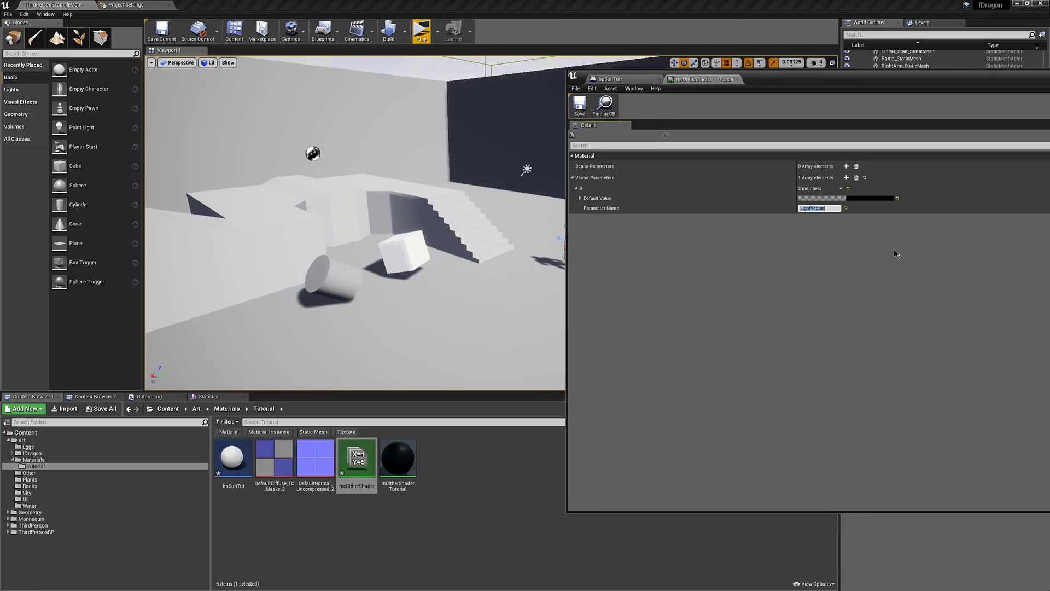
{"action": "left_click", "coordinate": [884, 199]}
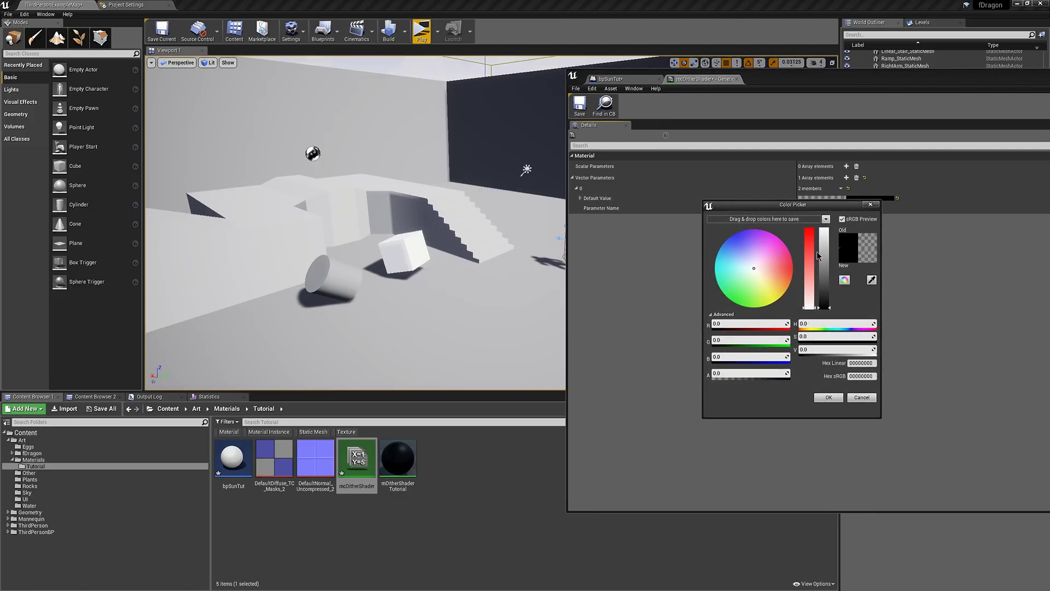
{"action": "left_click_drag", "start_coordinate": [816, 253], "coordinate": [814, 190]}
{"action": "left_click", "coordinate": [830, 399]}
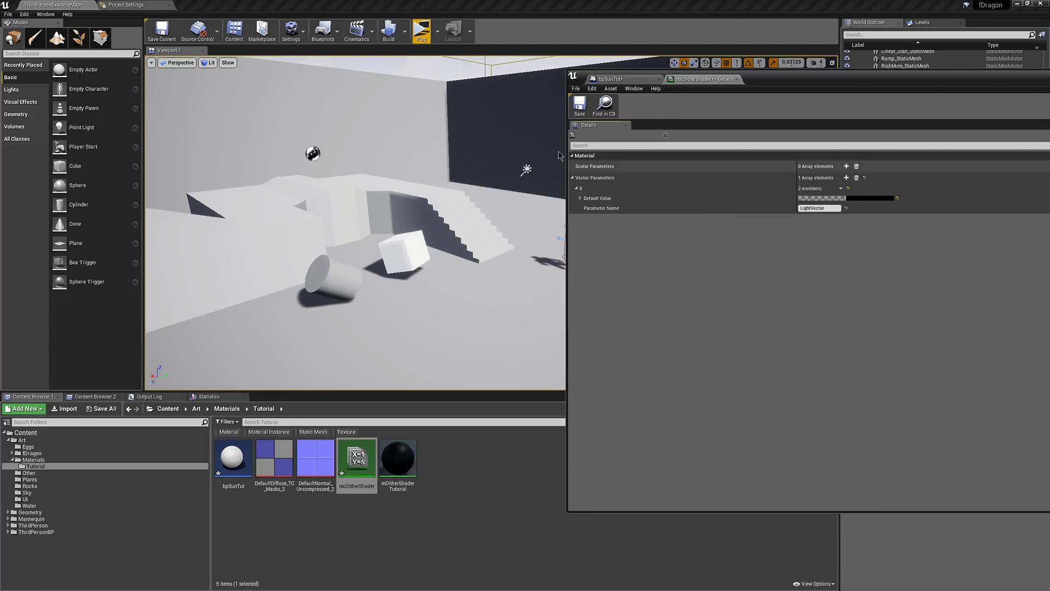
- Close the parameter collection and assign mcDitherShader as the Collection of the Set Vector Parameter Value node
{"action": "left_click", "coordinate": [737, 79]}
{"action": "left_click_drag", "start_coordinate": [828, 80], "coordinate": [578, 80]}
{"action": "right_click_drag", "start_coordinate": [745, 327], "coordinate": [652, 286]}
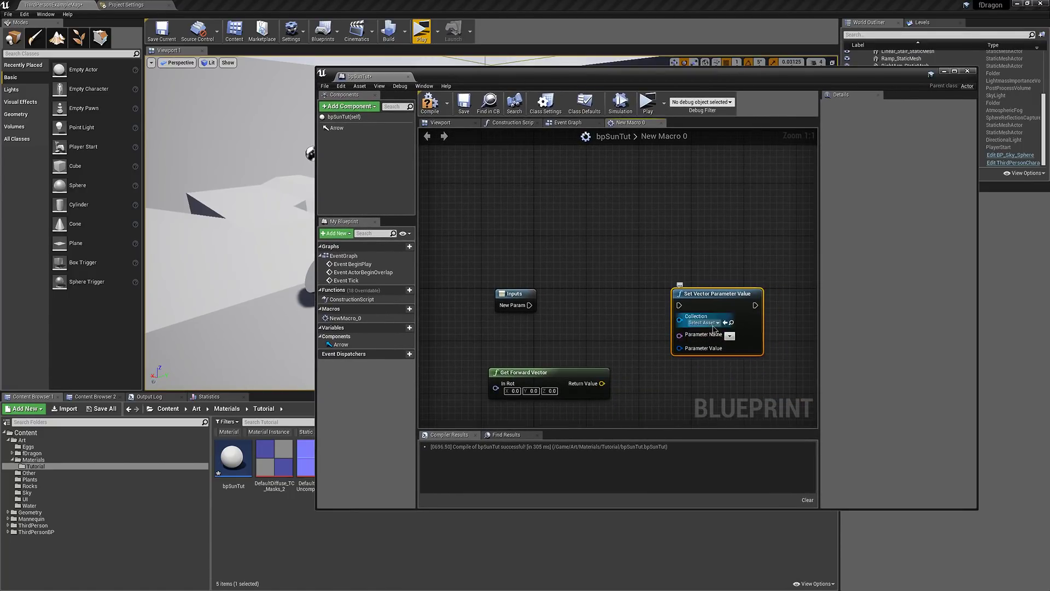
{"action": "left_click", "coordinate": [704, 323]}
{"action": "left_click", "coordinate": [723, 355]}
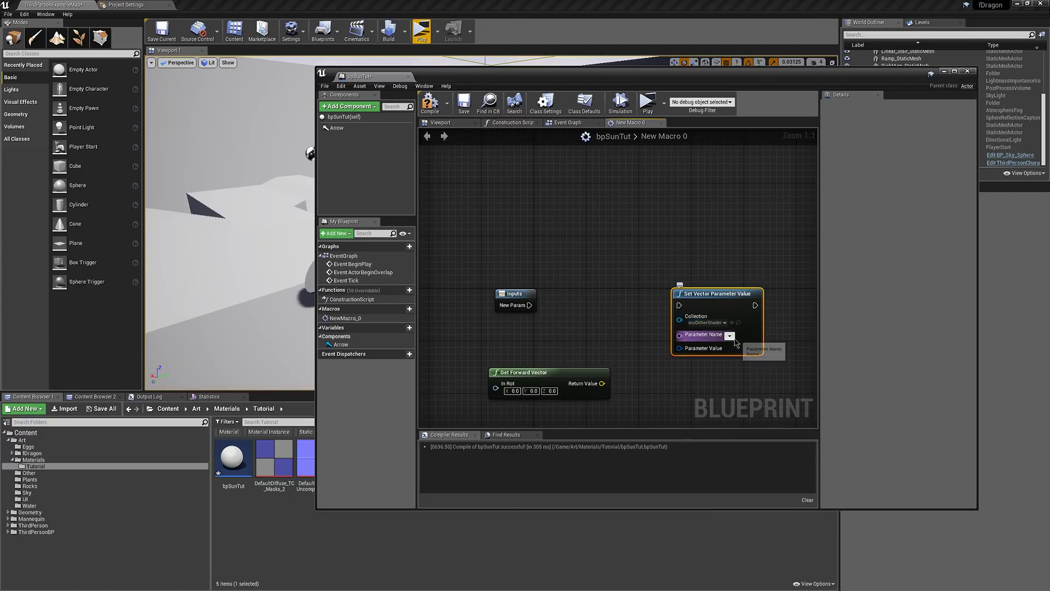
- Choose LightVector as the Parameter Name, wire the Inputs exec and the forward vector into the Set Vector Parameter Value node, and compile
{"action": "left_click", "coordinate": [731, 337]}
{"action": "left_click", "coordinate": [733, 343]}
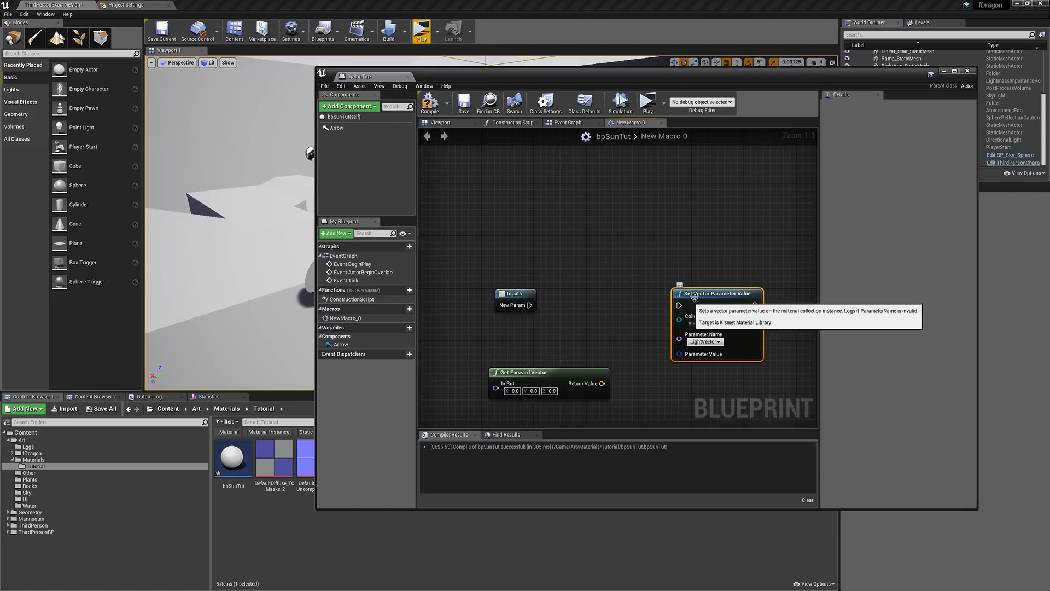
{"action": "right_click_drag", "start_coordinate": [703, 290], "coordinate": [651, 221]}
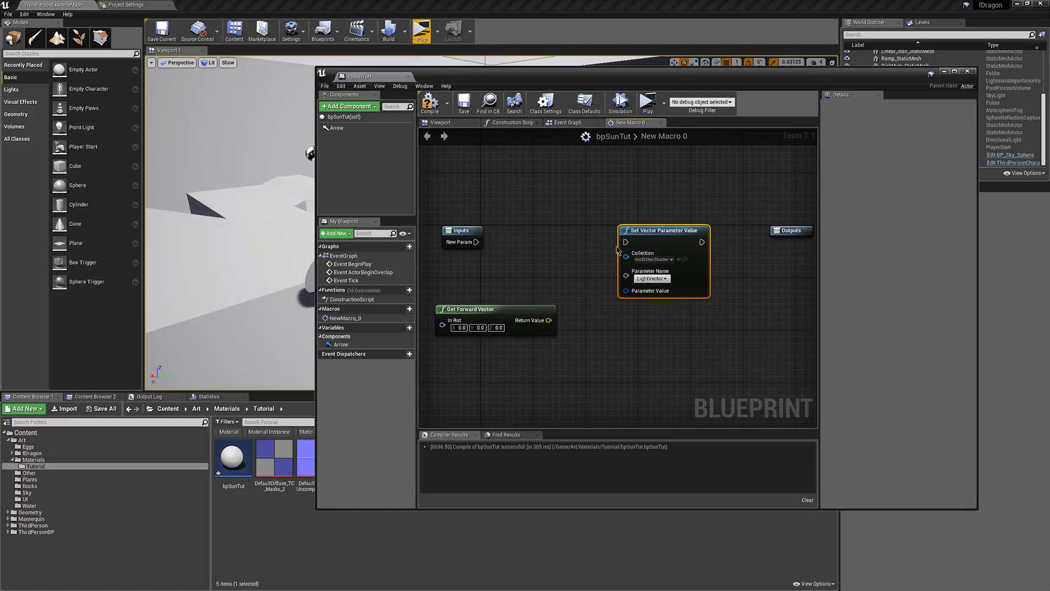
{"action": "left_click_drag", "start_coordinate": [548, 321], "coordinate": [627, 290]}
{"action": "left_click_drag", "start_coordinate": [656, 244], "coordinate": [475, 242]}
{"action": "left_click", "coordinate": [430, 103]}
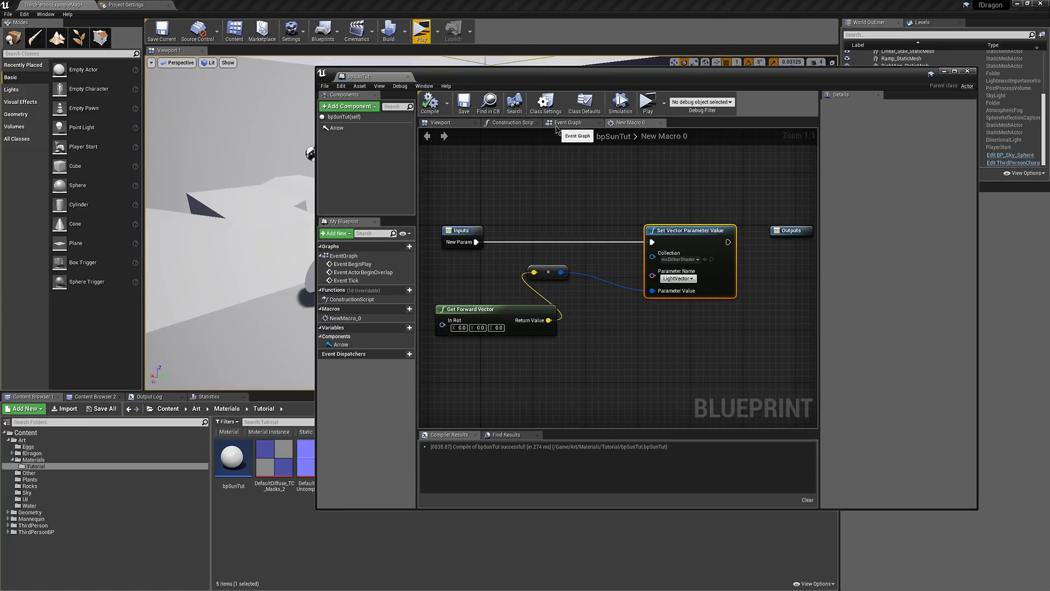
- Rename the new macro to SetLightVector
{"action": "left_click", "coordinate": [346, 318]}
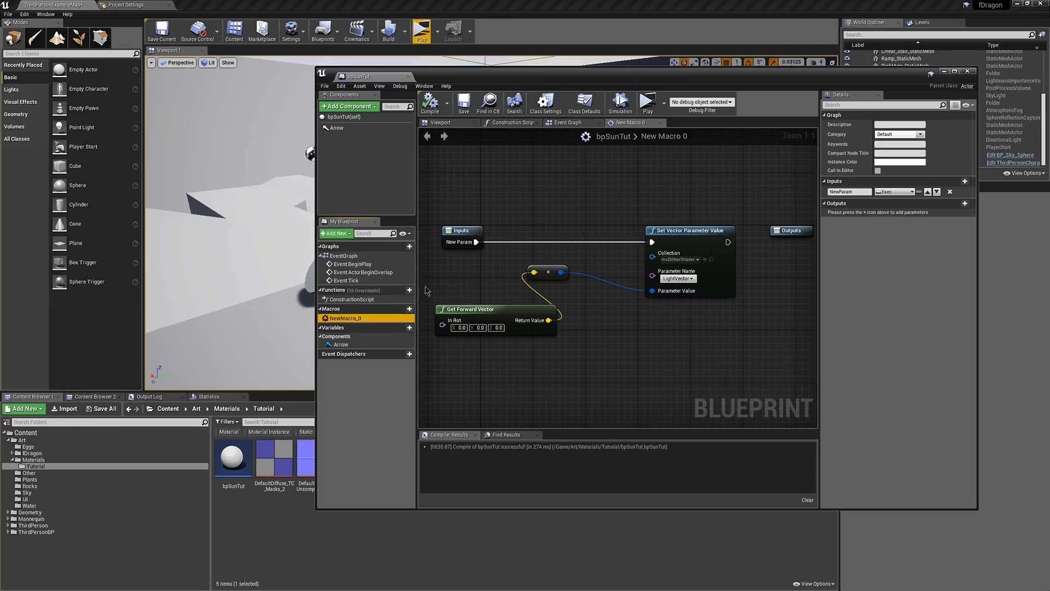
{"action": "key", "text": "F2"}
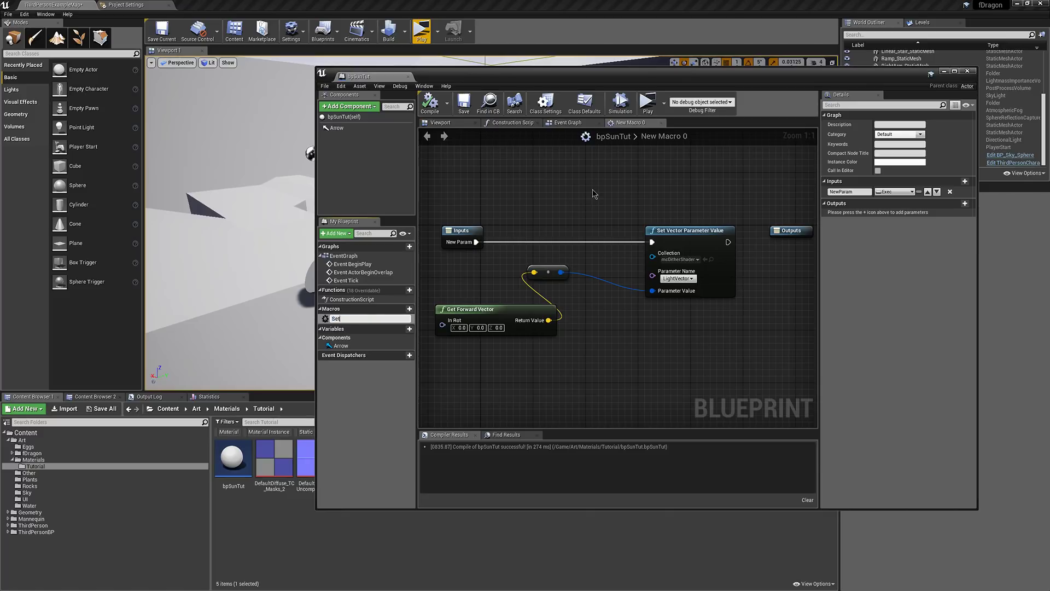
{"action": "type", "text": "SetLightVector"}
{"action": "key", "text": "Return"}
- Call the SetLightVector macro from Event BeginPlay in the Event Graph and from the Construction Script
{"action": "left_click", "coordinate": [565, 123]}
{"action": "left_click_drag", "start_coordinate": [351, 317], "coordinate": [674, 213]}
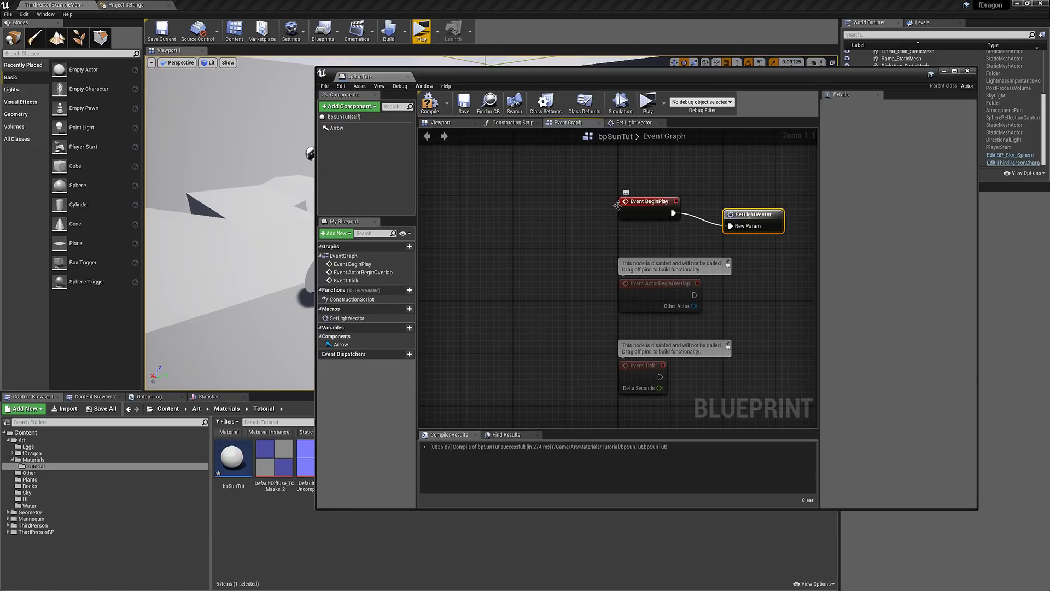
{"action": "left_click", "coordinate": [511, 123]}
{"action": "left_click_drag", "start_coordinate": [349, 323], "coordinate": [681, 297]}
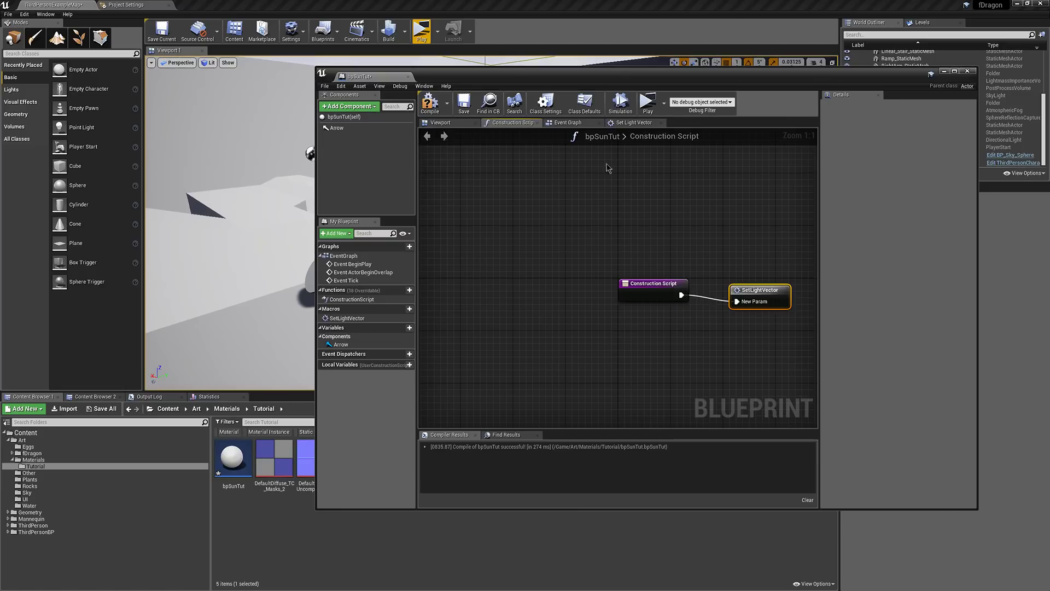
- Compile and save the bpSunTut blueprint, and close its editor
{"action": "left_click", "coordinate": [430, 103]}
{"action": "left_click", "coordinate": [464, 103]}
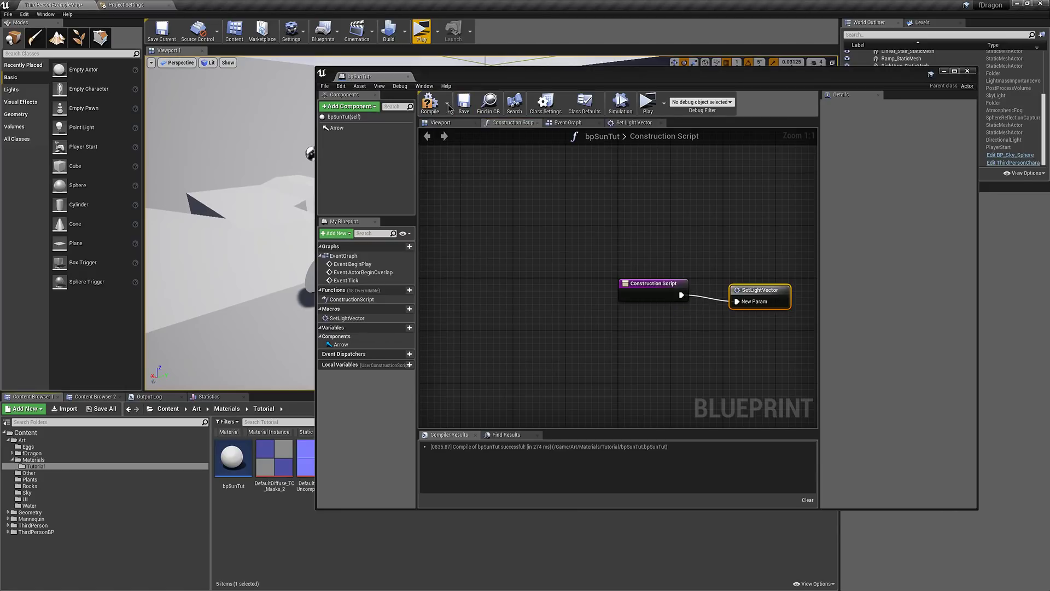
{"action": "left_click", "coordinate": [408, 78]}
- Place an instance of the bpSunTut blueprint in the level near the third-person character
{"action": "mouse_move", "coordinate": [356, 462]}
{"action": "left_mouse_down"}
{"action": "mouse_move", "coordinate": [549, 246]}
{"action": "mouse_move", "coordinate": [396, 497]}
{"action": "mouse_move", "coordinate": [353, 458]}
{"action": "left_mouse_up"}
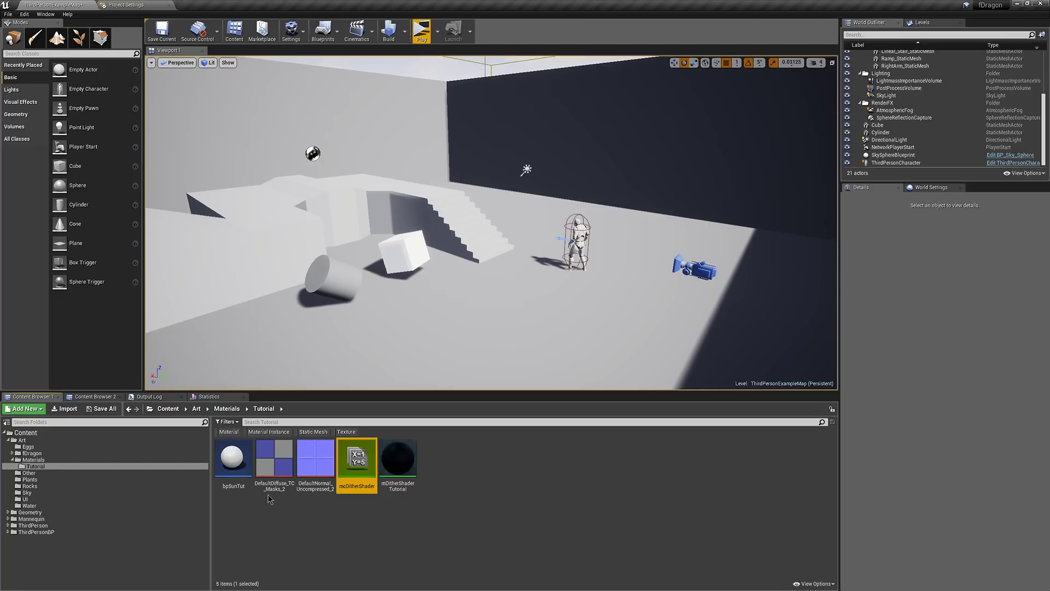
{"action": "left_click_drag", "start_coordinate": [232, 458], "coordinate": [595, 192]}
{"action": "key", "text": "w"}
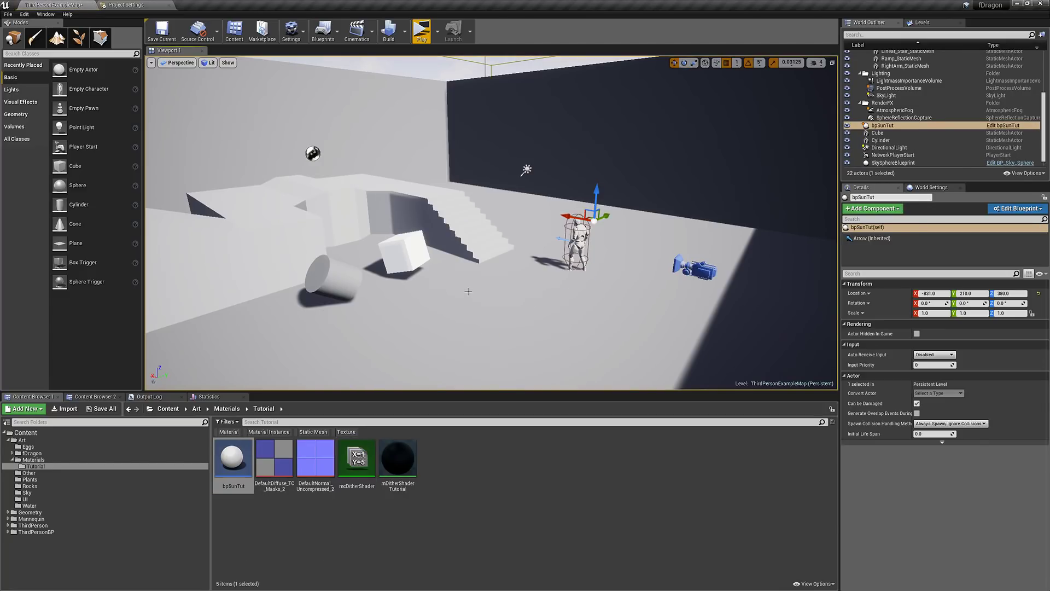
- Open the mDitherShaderTutorial material and set its Shading Model to Unlit
{"action": "left_click", "coordinate": [398, 462]}
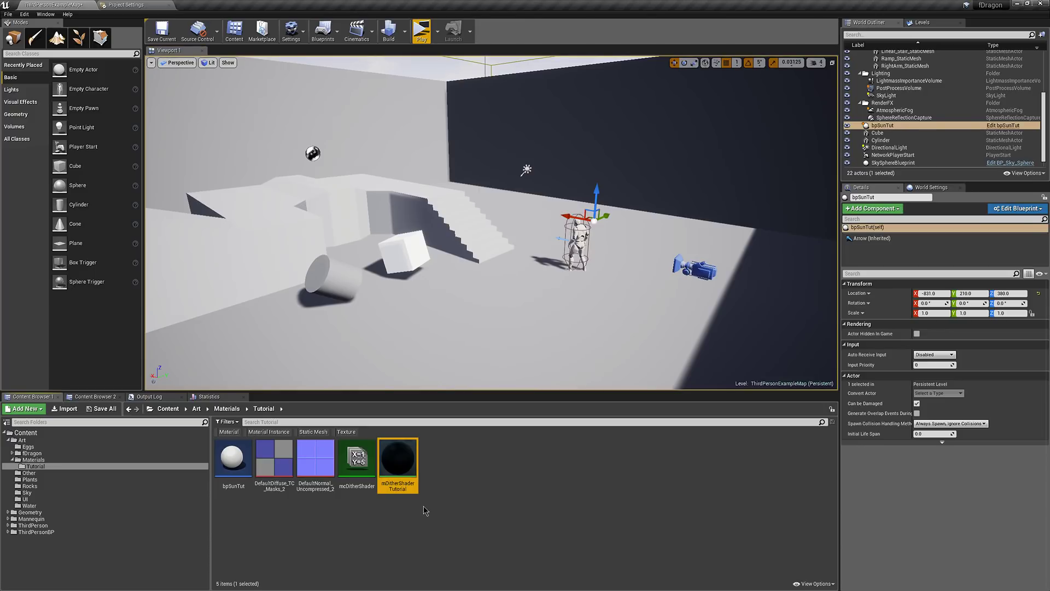
{"action": "double_click", "coordinate": [408, 475]}
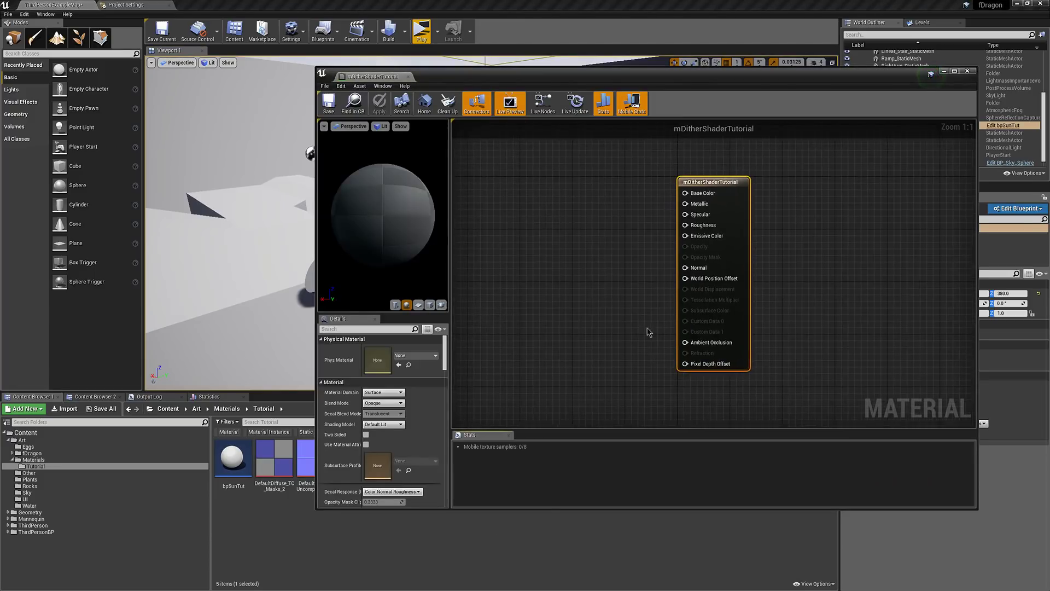
{"action": "right_click_drag", "start_coordinate": [649, 332], "coordinate": [751, 335]}
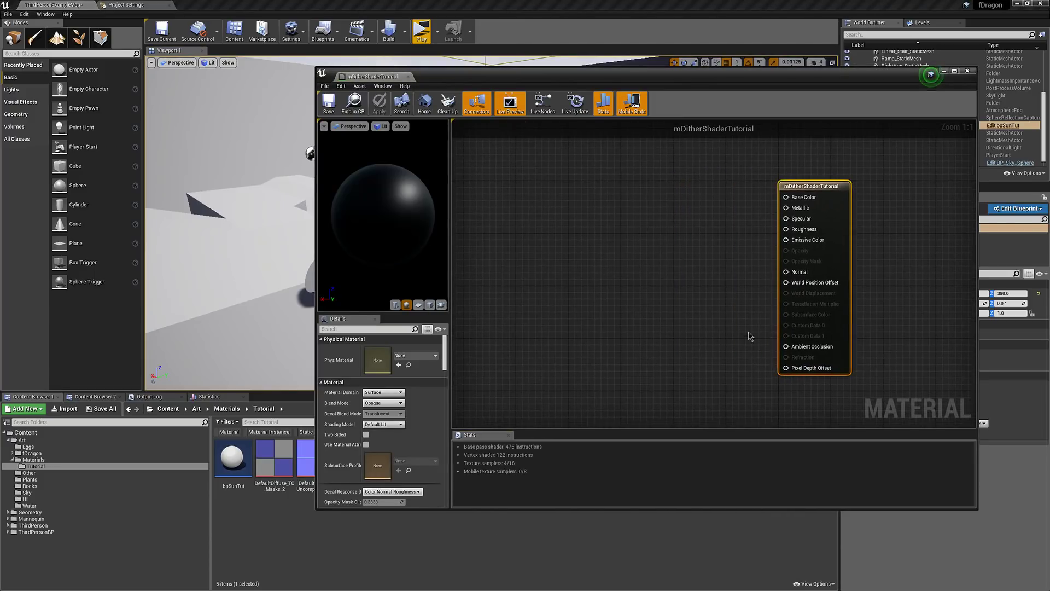
{"action": "left_click", "coordinate": [383, 425]}
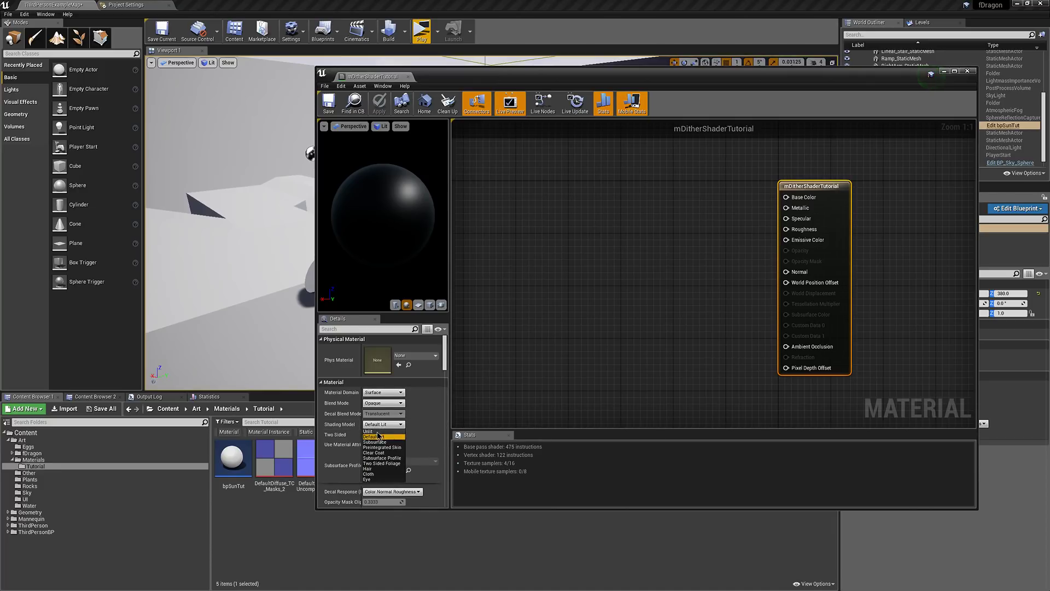
{"action": "left_click", "coordinate": [378, 431]}
{"action": "right_click_drag", "start_coordinate": [598, 283], "coordinate": [656, 273]}
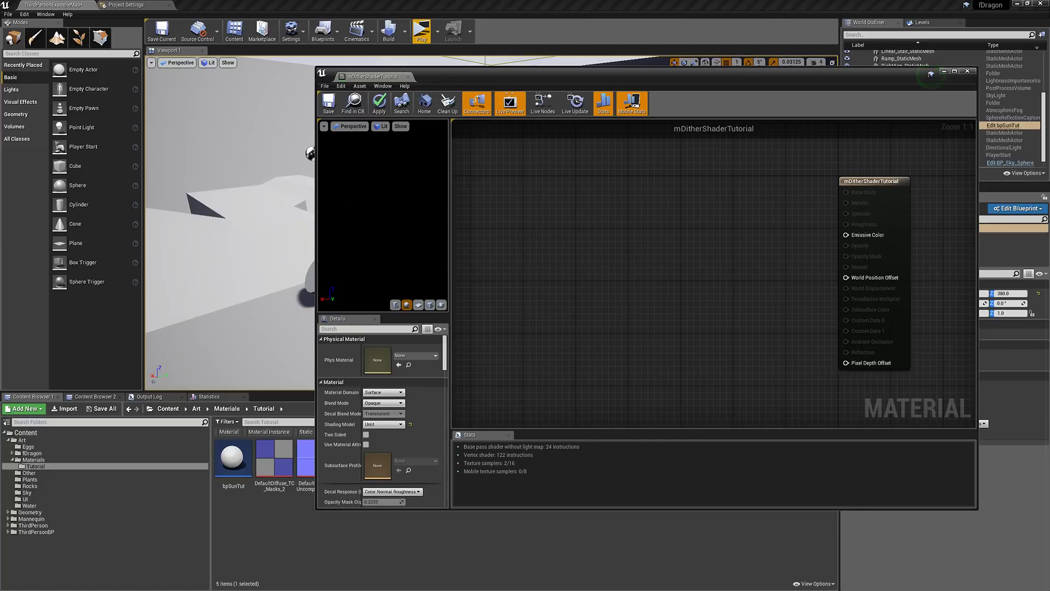
{"action": "right_click_drag", "start_coordinate": [465, 280], "coordinate": [517, 288]}
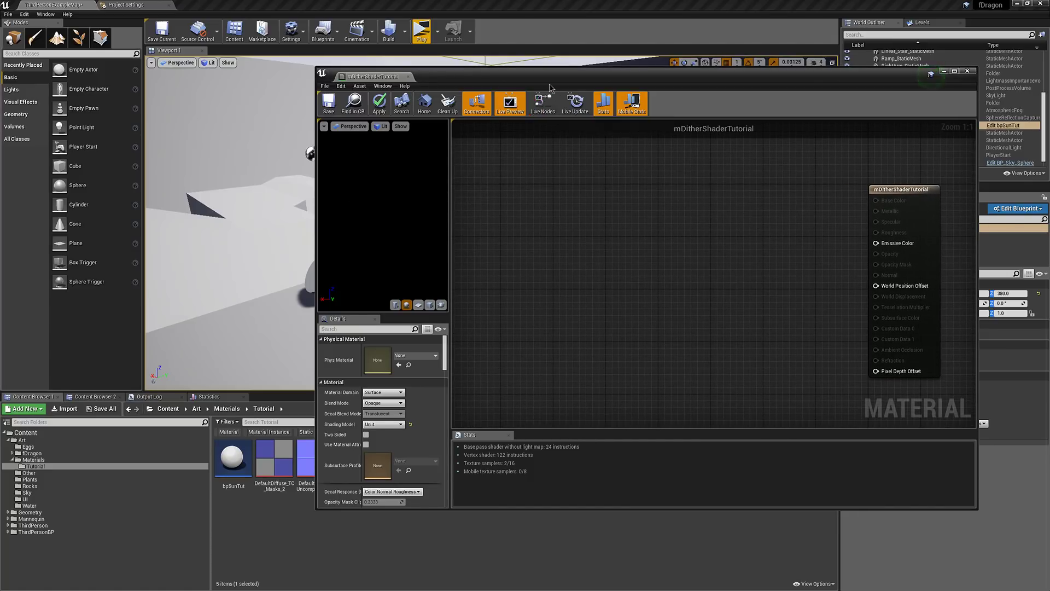
- Add the DefaultDiffuse_TC_Masks_2 texture to the material graph as a Texture Sample node
{"action": "left_click_drag", "start_coordinate": [547, 76], "coordinate": [585, 60]}
{"action": "left_click_drag", "start_coordinate": [274, 462], "coordinate": [569, 257]}
{"action": "right_click", "coordinate": [569, 261]}
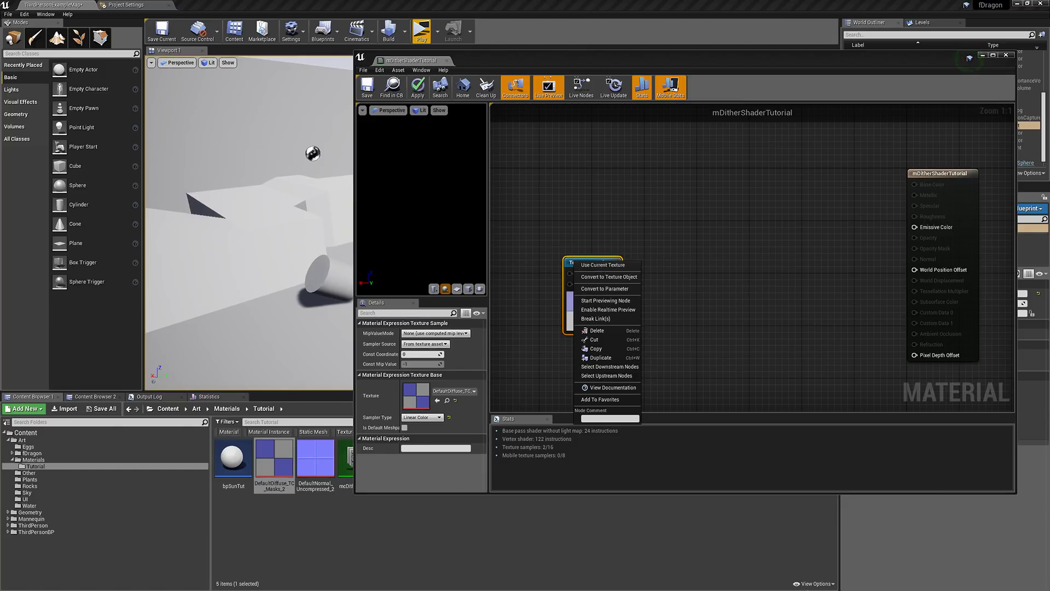
{"action": "left_click", "coordinate": [822, 583]}
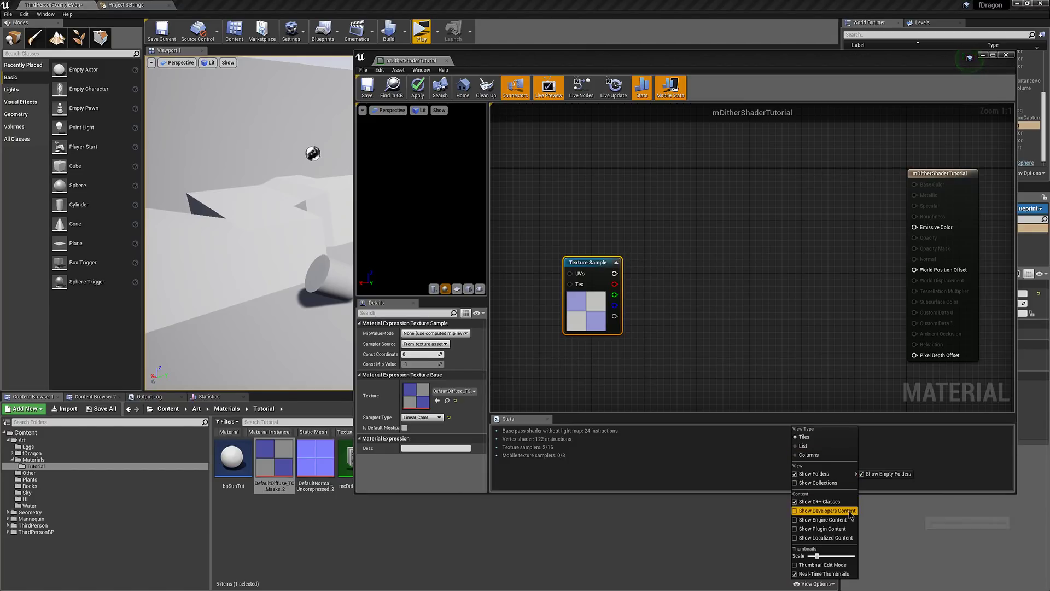
{"action": "left_click", "coordinate": [726, 227]}
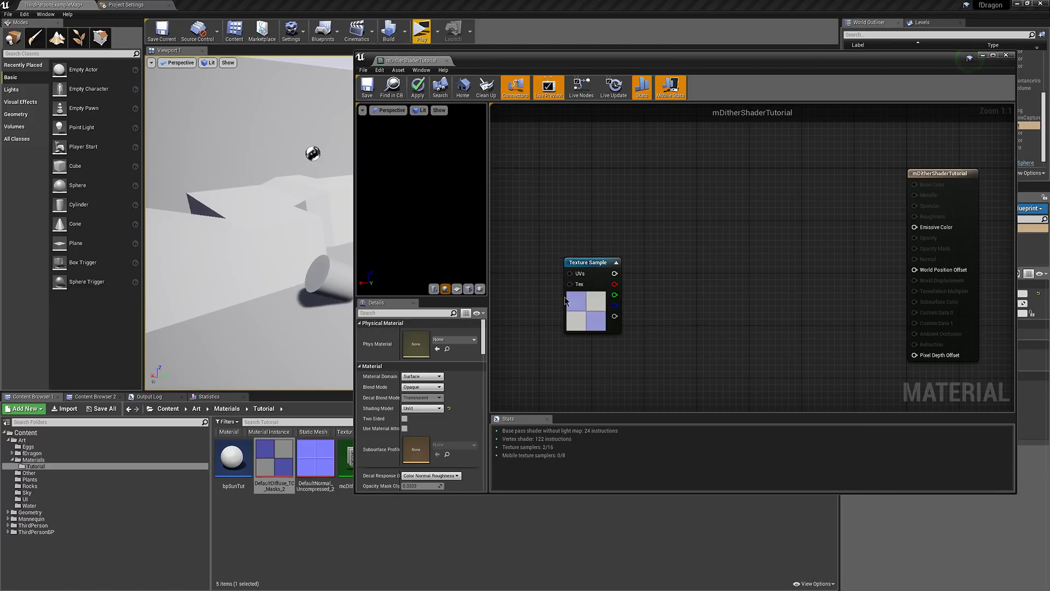
- Convert the Texture Sample to a parameter named Base and move it higher in the graph
{"action": "right_click", "coordinate": [595, 267]}
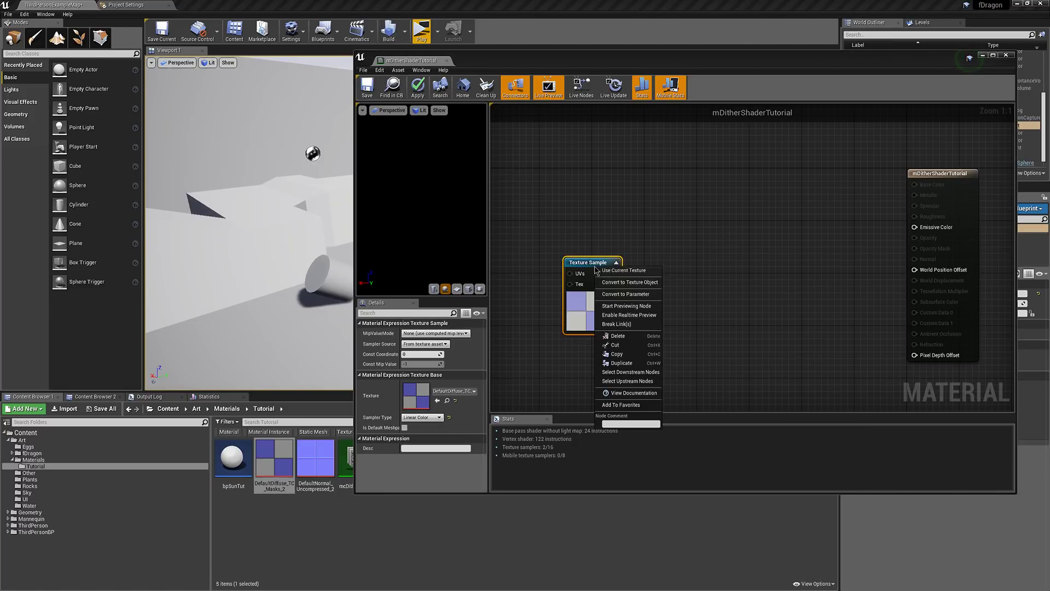
{"action": "left_click", "coordinate": [626, 294]}
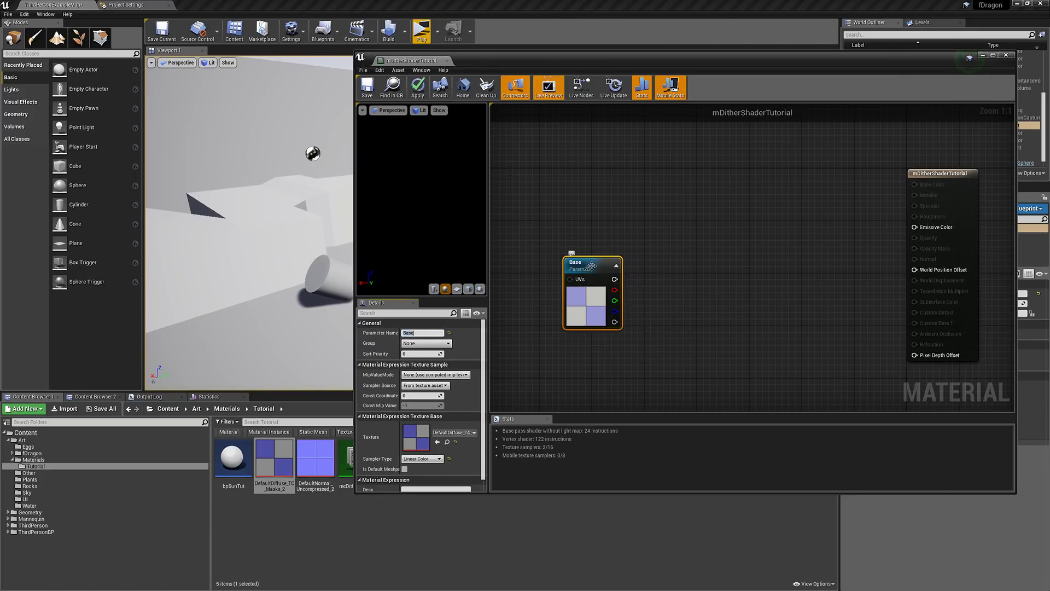
{"action": "left_click_drag", "start_coordinate": [595, 265], "coordinate": [609, 142]}
{"action": "right_click_drag", "start_coordinate": [660, 150], "coordinate": [652, 200]}
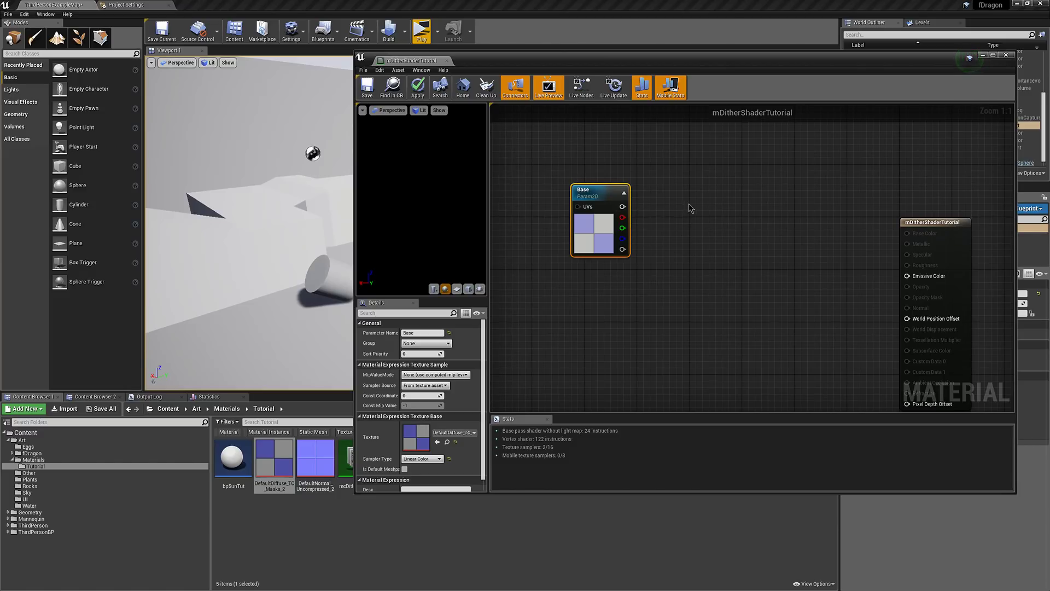
- Add a Multiply node beside Base and a vector parameter named ShadowColor above Base
{"action": "left_click", "coordinate": [711, 185]}
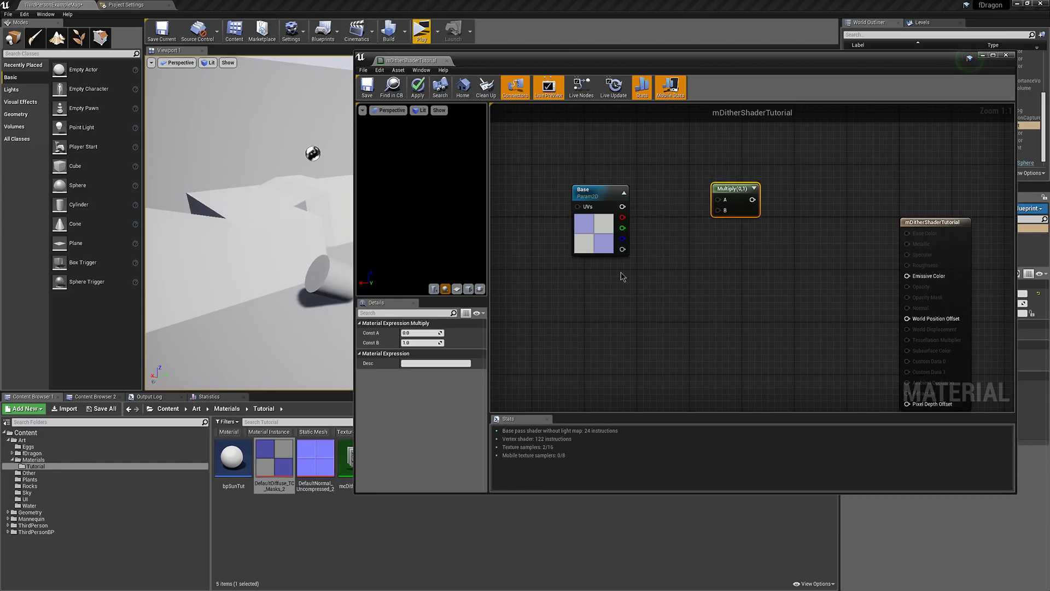
{"action": "key", "text": "v"}
{"action": "left_click", "coordinate": [576, 135]}
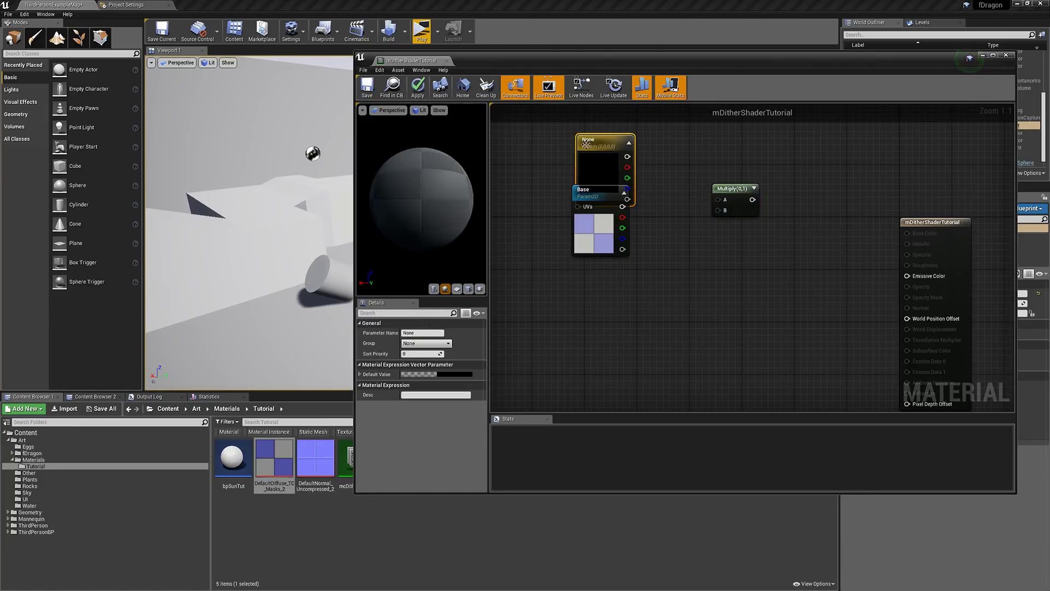
{"action": "left_click_drag", "start_coordinate": [595, 145], "coordinate": [597, 119]}
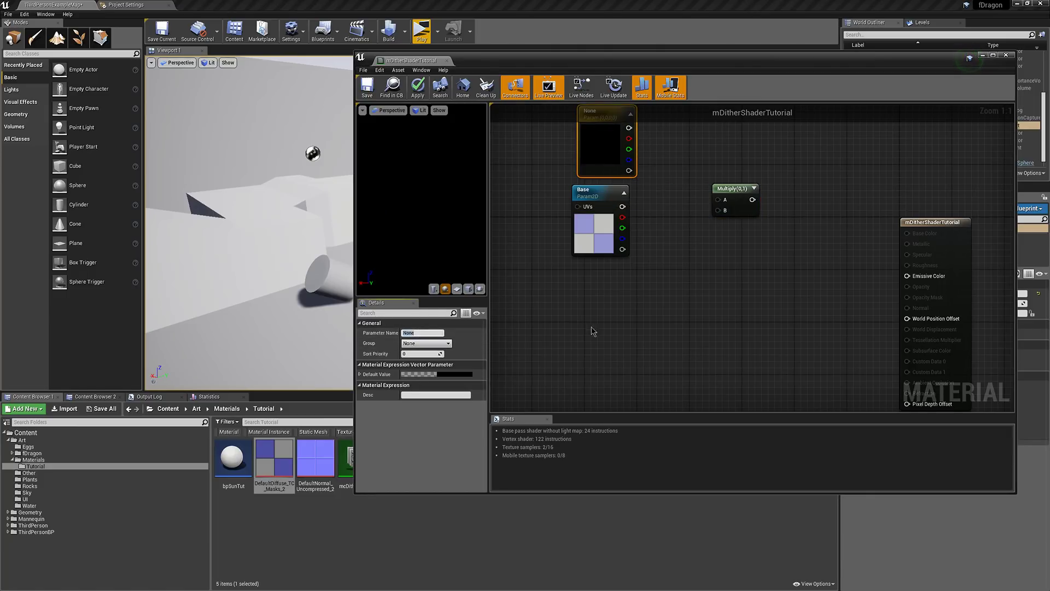
{"action": "right_click_drag", "start_coordinate": [598, 329], "coordinate": [673, 357]}
{"action": "left_click", "coordinate": [419, 333]}
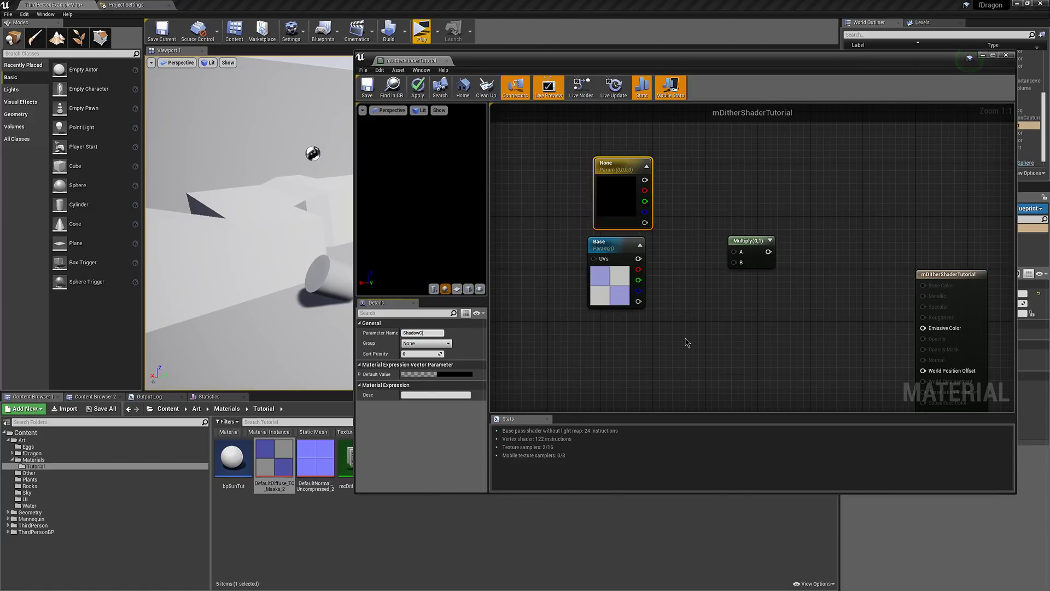
{"action": "type", "text": "ShadowColor"}
{"action": "key", "text": "Return"}
- Set ShadowColor's default value to a muted purple of about 0.172, 0.147, 0.234
{"action": "double_click", "coordinate": [609, 213]}
{"action": "left_click", "coordinate": [659, 266]}
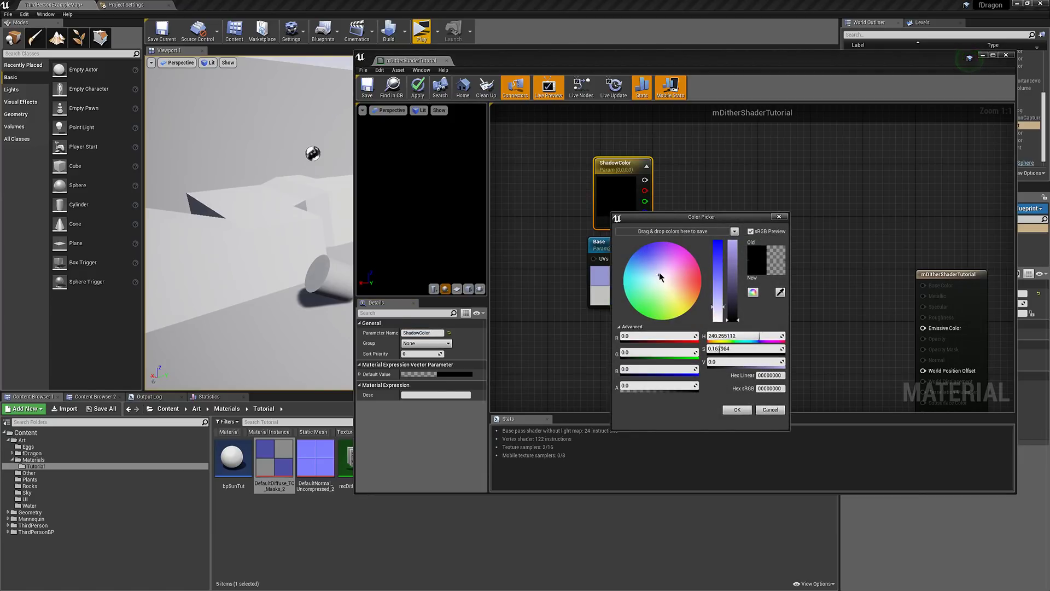
{"action": "left_click_drag", "start_coordinate": [733, 320], "coordinate": [734, 301]}
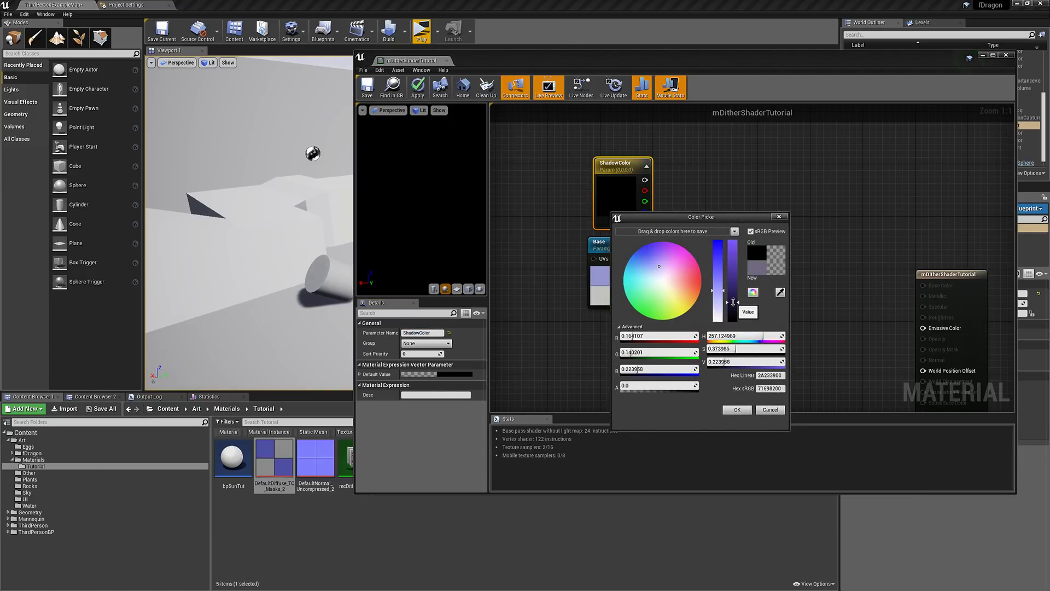
{"action": "left_click", "coordinate": [735, 411]}
- Multiply ShadowColor by Base, and connect the product to A and Base to B of a new Lerp node
{"action": "left_click_drag", "start_coordinate": [642, 188], "coordinate": [638, 259]}
{"action": "left_click", "coordinate": [819, 262]}
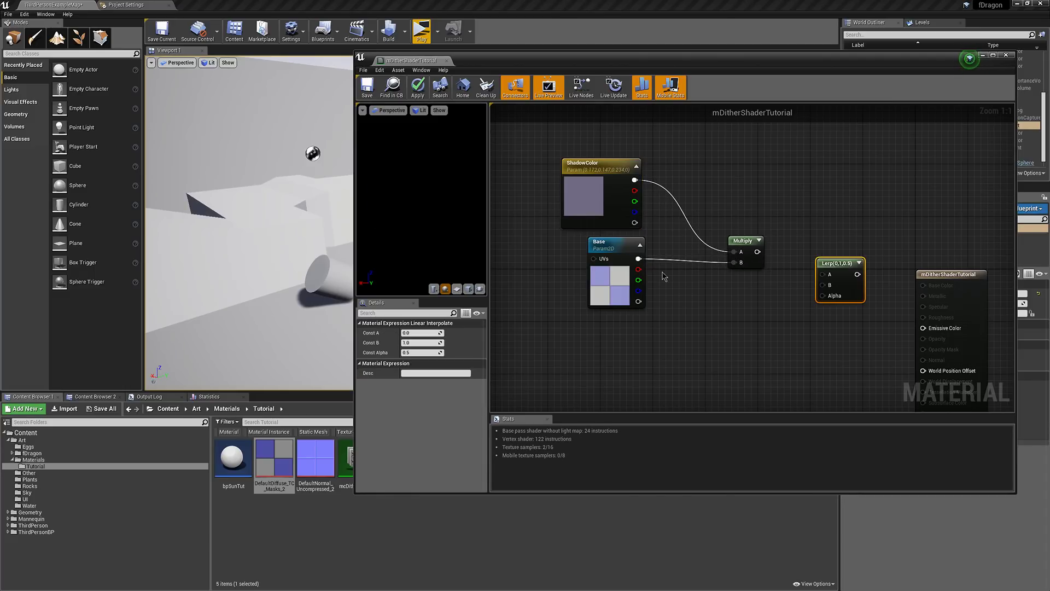
{"action": "left_click_drag", "start_coordinate": [638, 259], "coordinate": [824, 285]}
{"action": "left_click_drag", "start_coordinate": [757, 251], "coordinate": [824, 275]}
- Add a CollectionParameter node to the material graph, below and to the left of the Base texture
{"action": "right_click_drag", "start_coordinate": [728, 365], "coordinate": [754, 361]}
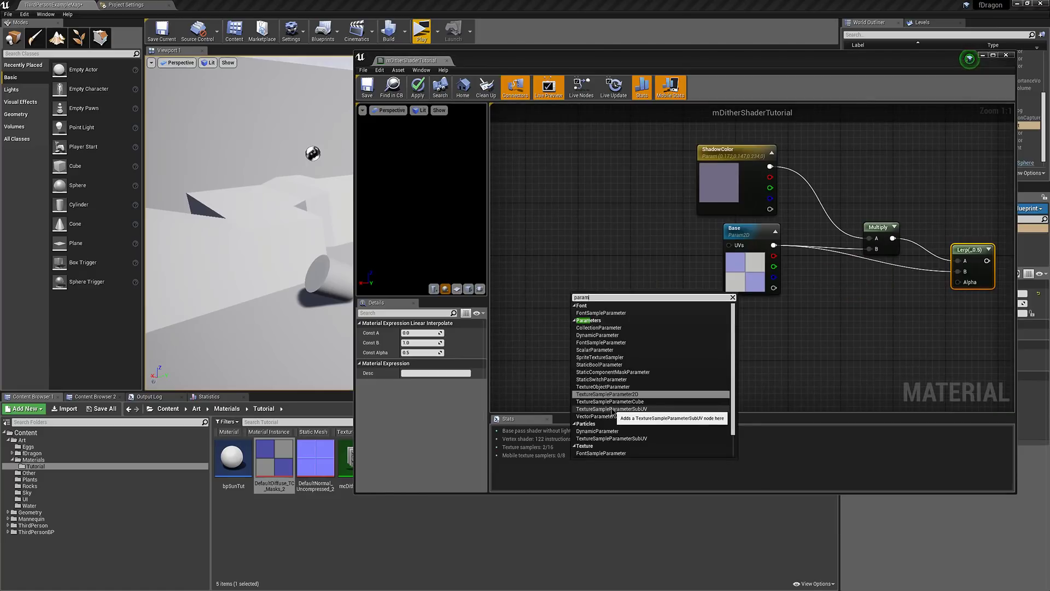
{"action": "key", "text": "BackSpace"}
{"action": "key", "text": "BackSpace"}
{"action": "key", "text": "BackSpace"}
{"action": "key", "text": "BackSpace"}
{"action": "key", "text": "BackSpace"}
{"action": "type", "text": "collect"}
{"action": "key", "text": "Return"}
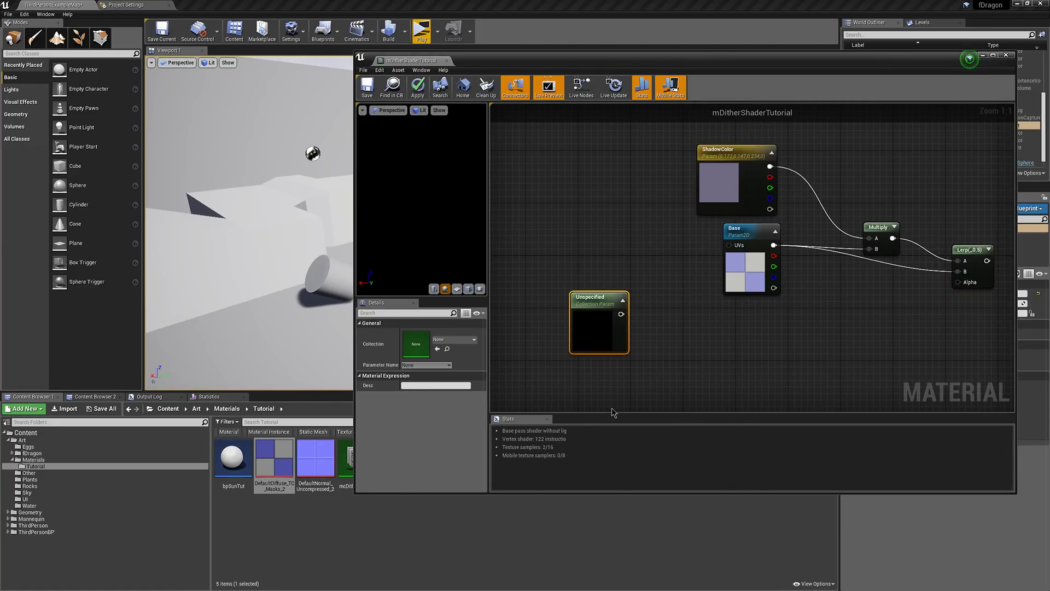
- Assign mcDitherShader as the node's Collection and LightVector as its Parameter Name
{"action": "left_click", "coordinate": [454, 340]}
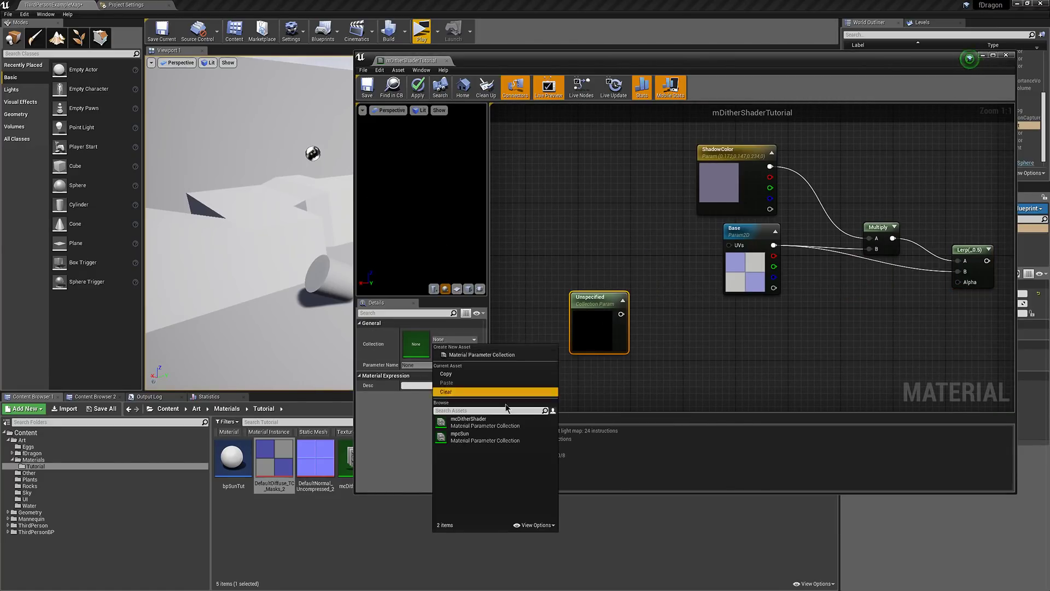
{"action": "left_click", "coordinate": [469, 419]}
{"action": "left_click", "coordinate": [429, 365]}
{"action": "left_click", "coordinate": [431, 371]}
- Connect the LightVector output to a new ComponentMask node with the R, G and B channels enabled
{"action": "right_click_drag", "start_coordinate": [648, 328], "coordinate": [734, 291]}
{"action": "left_click_drag", "start_coordinate": [656, 282], "coordinate": [707, 297]}
{"action": "type", "text": "mask"}
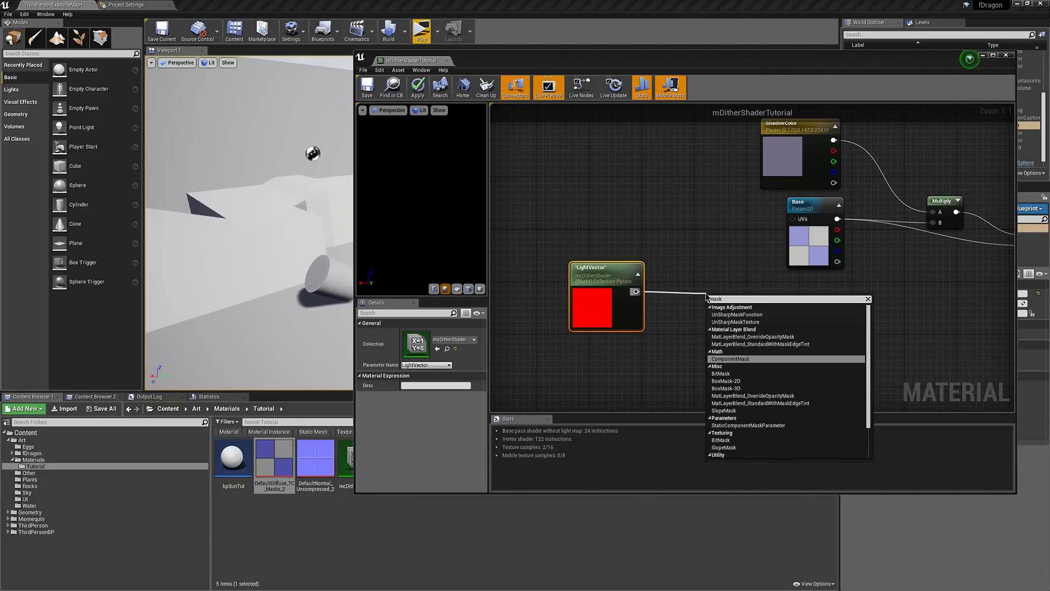
{"action": "key", "text": "Return"}
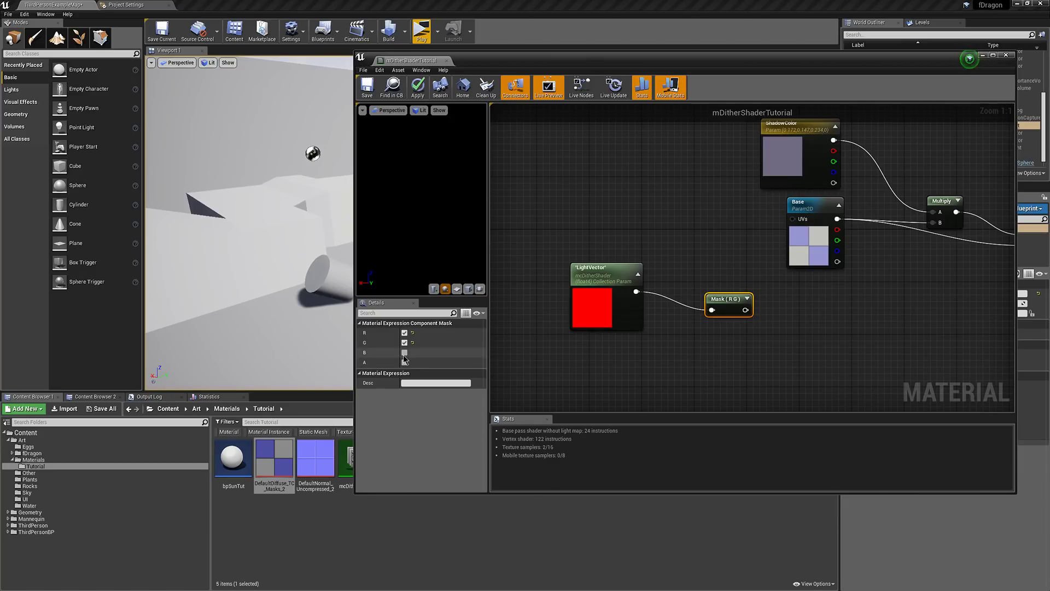
{"action": "left_click", "coordinate": [405, 352]}
{"action": "right_click_drag", "start_coordinate": [837, 382], "coordinate": [702, 386]}
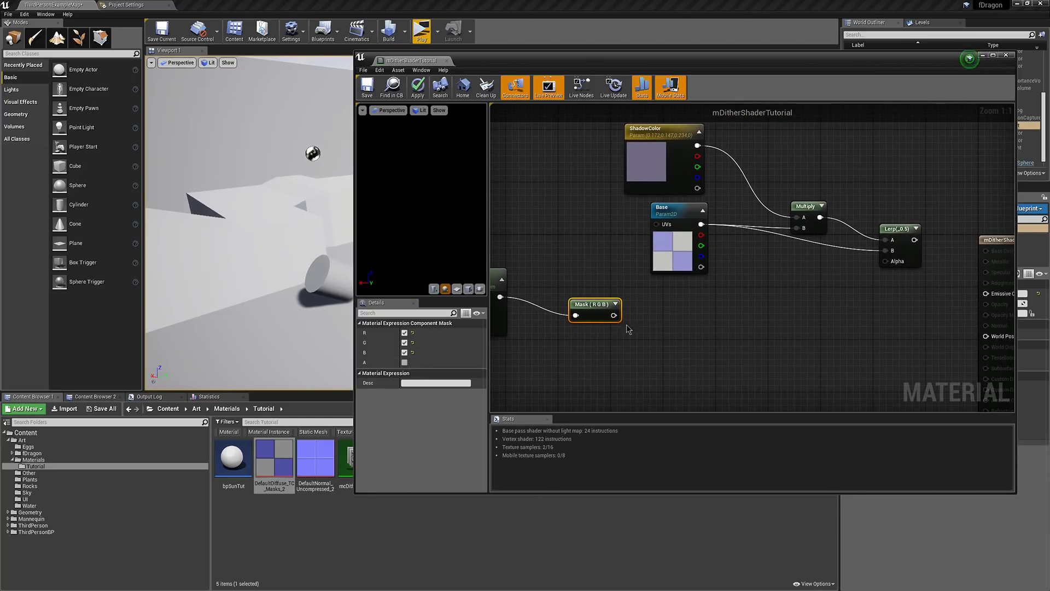
- Connect the RGB mask output to A of a new DotProduct node, and add a VertexNormalWS node below the mask
{"action": "left_click_drag", "start_coordinate": [614, 315], "coordinate": [678, 332]}
{"action": "type", "text": "dot"}
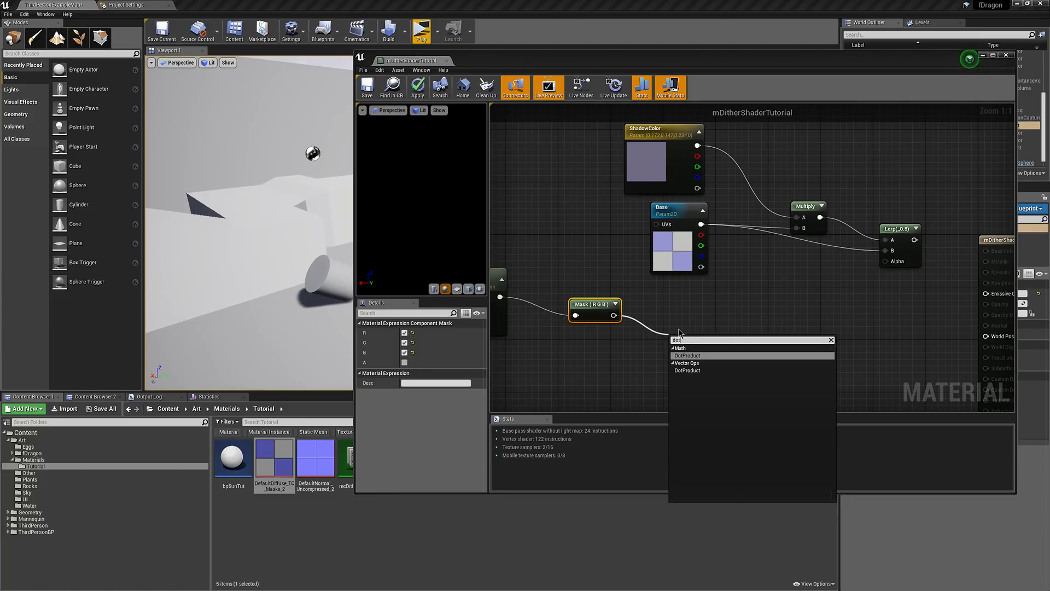
{"action": "key", "text": "Return"}
{"action": "right_click_drag", "start_coordinate": [546, 366], "coordinate": [580, 343]}
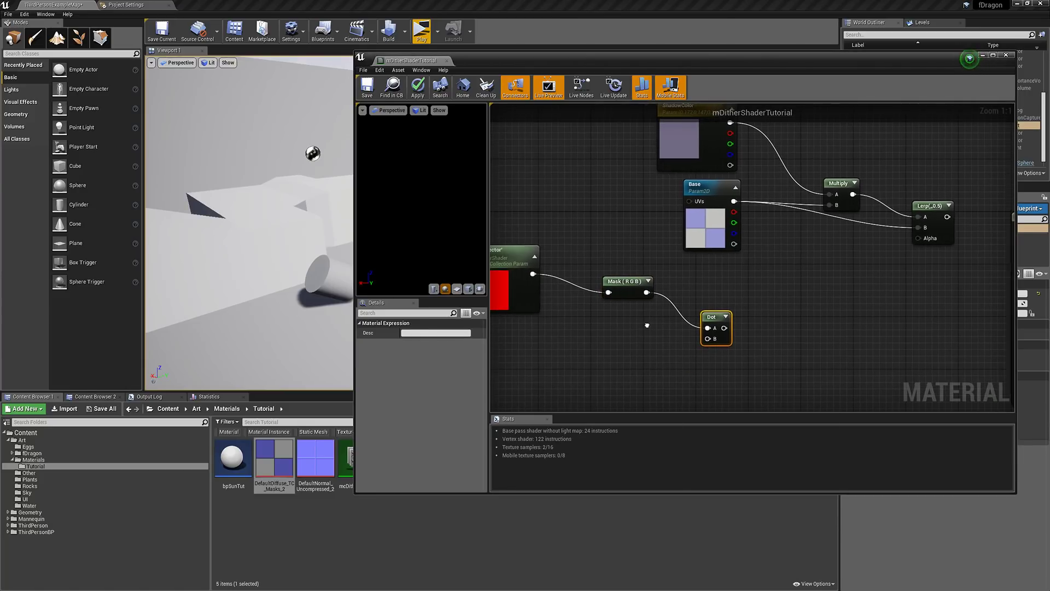
{"action": "right_click", "coordinate": [580, 344]}
{"action": "type", "text": "vert"}
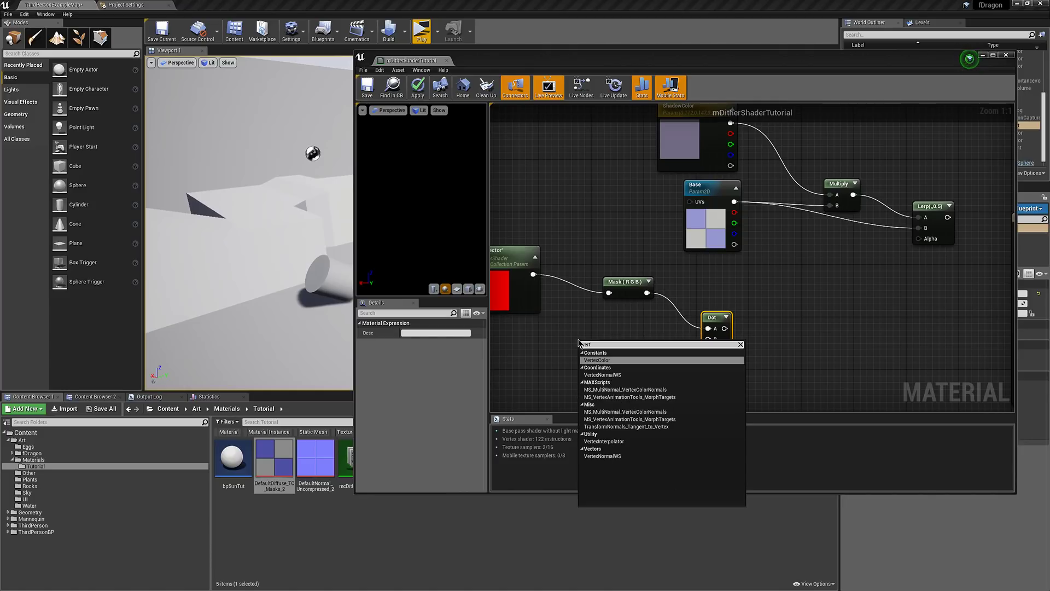
{"action": "key", "text": "Down"}
{"action": "key", "text": "Return"}
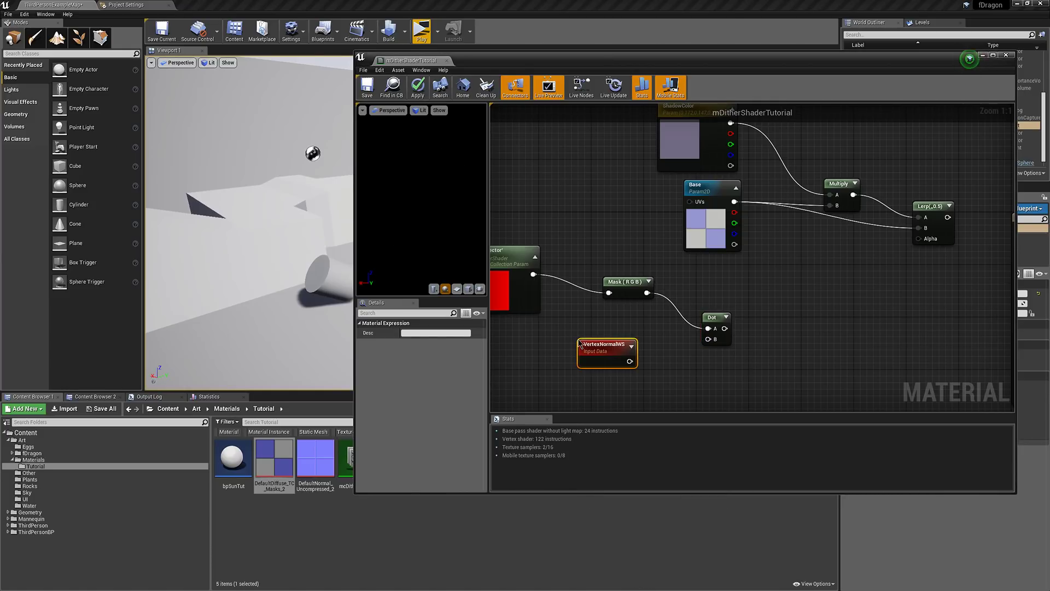
- Connect VertexNormalWS to B of the Dot node, and chain the Dot output through new DitherTemporalAA and Clamp nodes
{"action": "left_click_drag", "start_coordinate": [629, 362], "coordinate": [788, 329]}
{"action": "type", "text": "dither"}
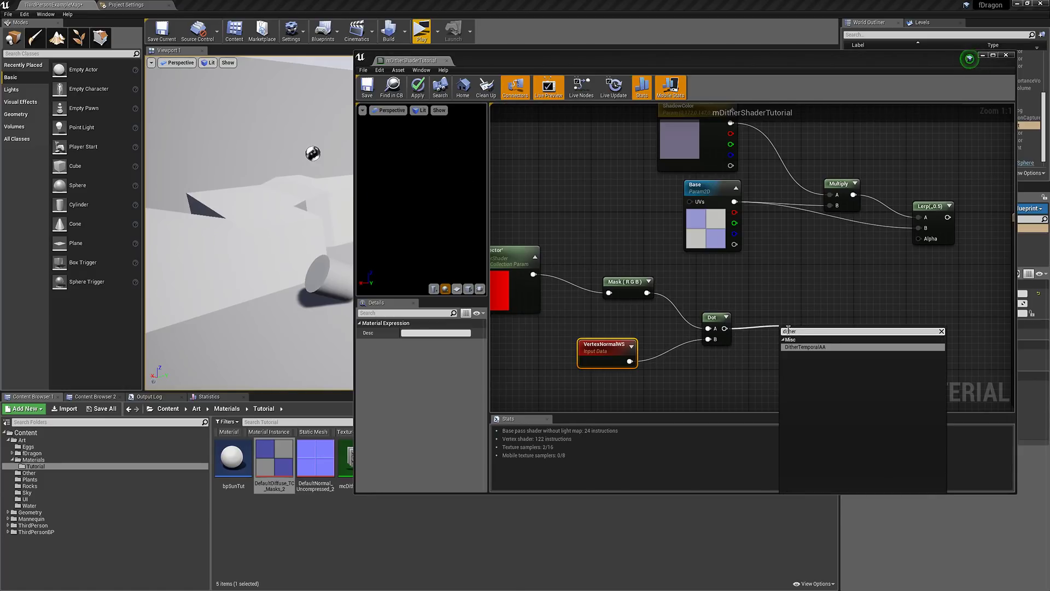
{"action": "key", "text": "Return"}
{"action": "right_click_drag", "start_coordinate": [830, 324], "coordinate": [752, 295]}
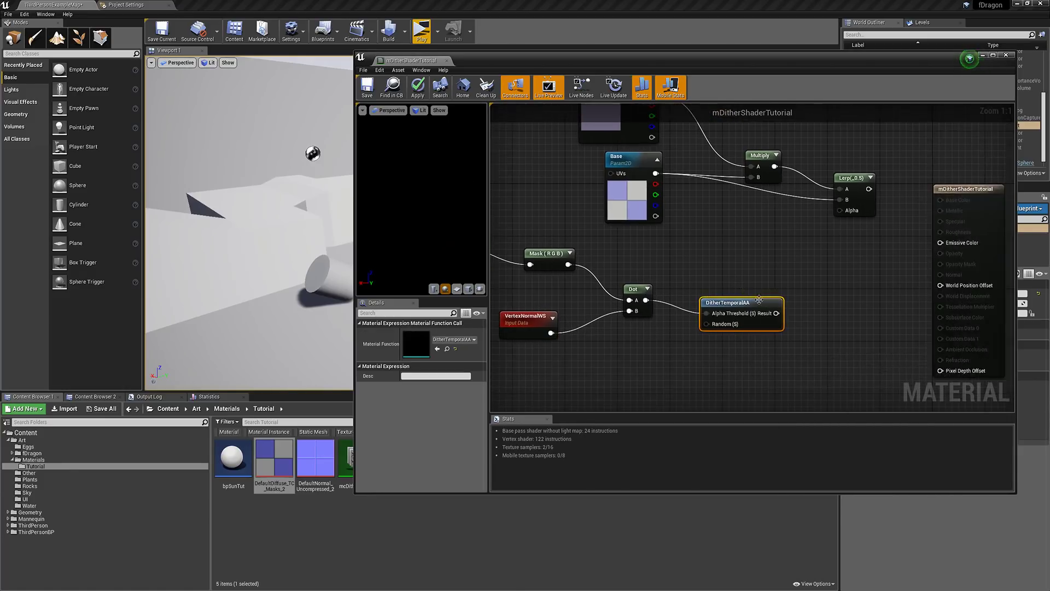
{"action": "left_click_drag", "start_coordinate": [752, 298], "coordinate": [777, 299]}
{"action": "type", "text": "clamp"}
{"action": "key", "text": "Return"}
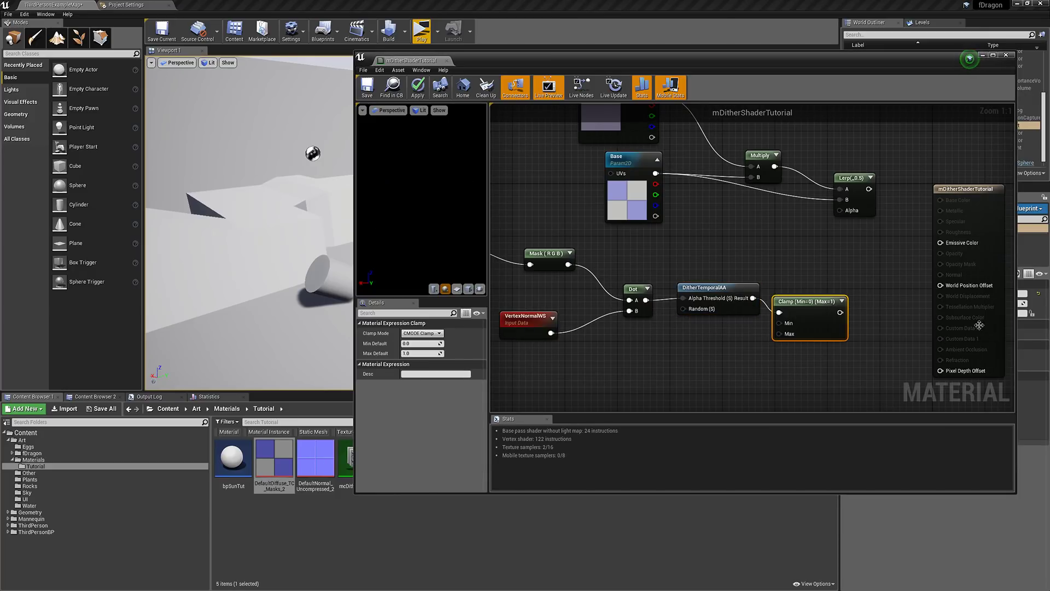
- Connect the Clamp output to the Lerp's Alpha, and the Lerp output to the material's Emissive Color
{"action": "left_click_drag", "start_coordinate": [840, 312], "coordinate": [863, 278]}
{"action": "left_click_drag", "start_coordinate": [846, 213], "coordinate": [847, 211]}
{"action": "left_click_drag", "start_coordinate": [866, 189], "coordinate": [941, 243]}
- Compare the material preview sphere in the Unlit and Lit view modes
{"action": "left_click_drag", "start_coordinate": [421, 200], "coordinate": [460, 200]}
{"action": "left_click", "coordinate": [418, 109]}
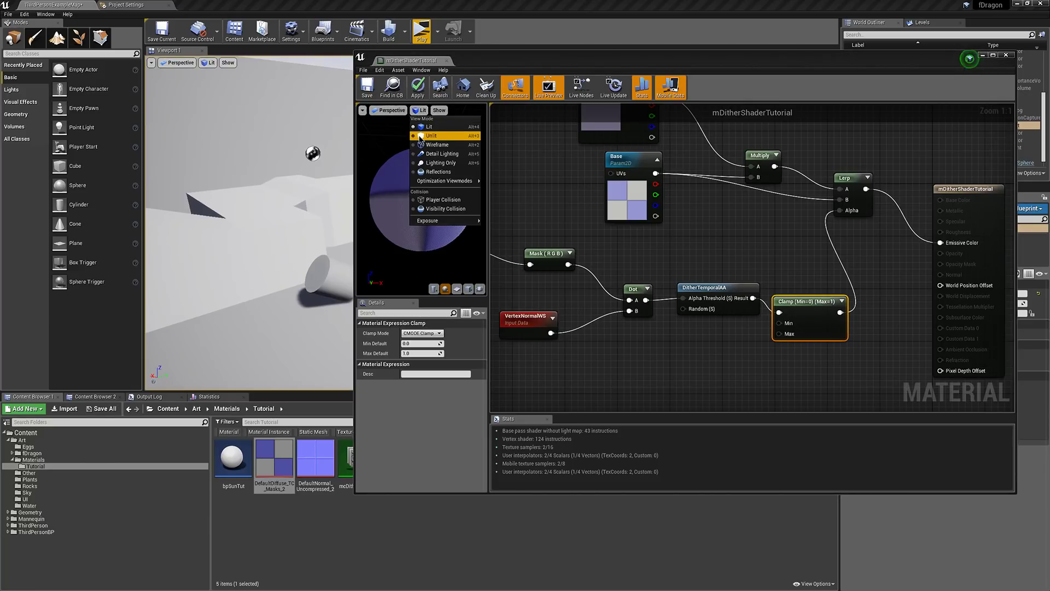
{"action": "left_click", "coordinate": [432, 137]}
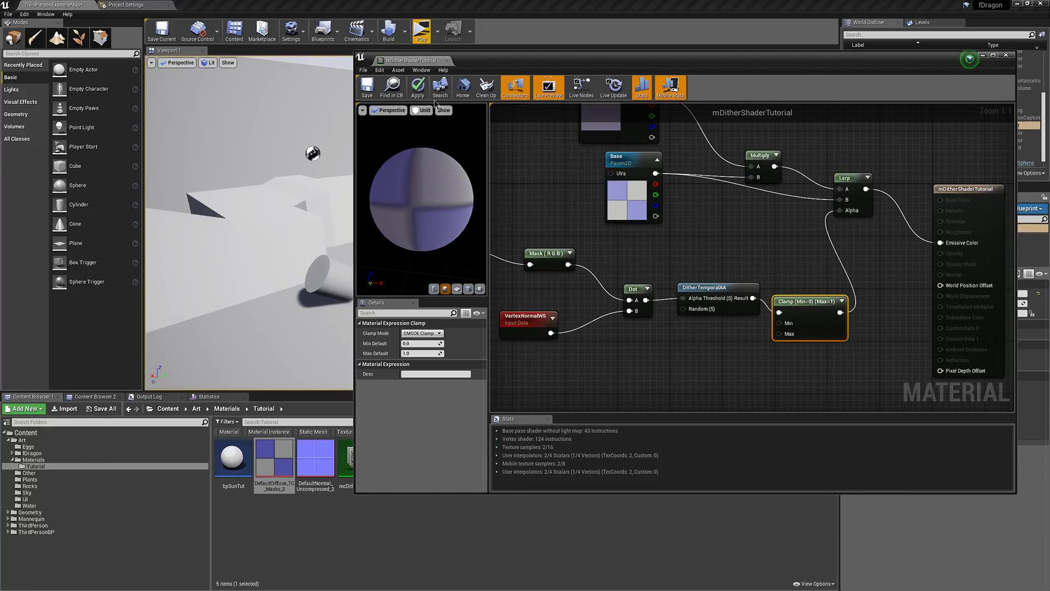
{"action": "left_click", "coordinate": [422, 110]}
{"action": "left_click", "coordinate": [432, 129]}
- Darken the ShadowColor parameter to a color value of about 0.052 and inspect the preview sphere
{"action": "right_click_drag", "start_coordinate": [625, 136], "coordinate": [665, 184]}
{"action": "double_click", "coordinate": [665, 185]}
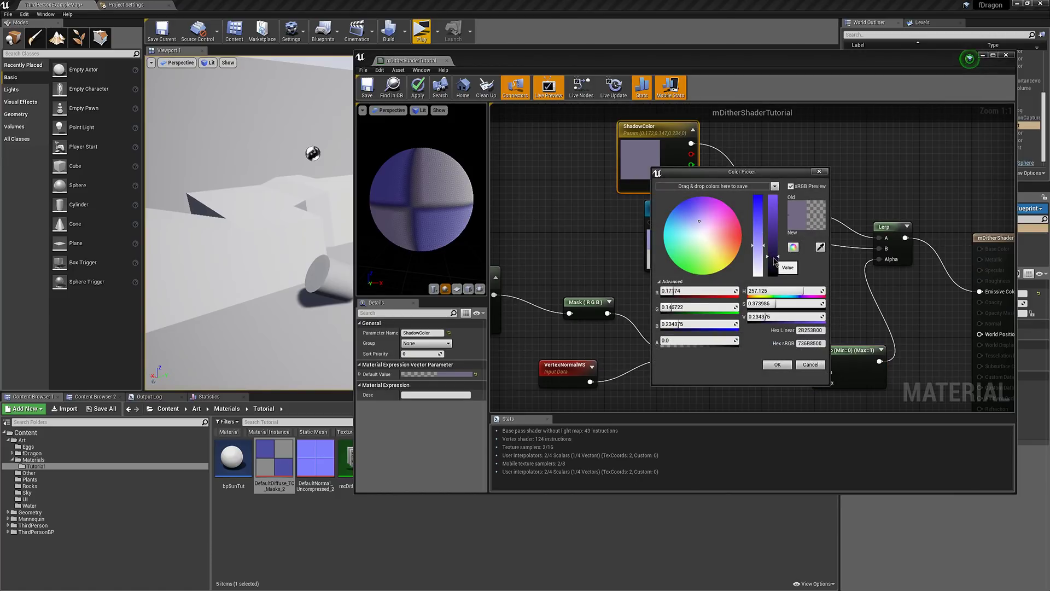
{"action": "left_click_drag", "start_coordinate": [774, 262], "coordinate": [776, 275]}
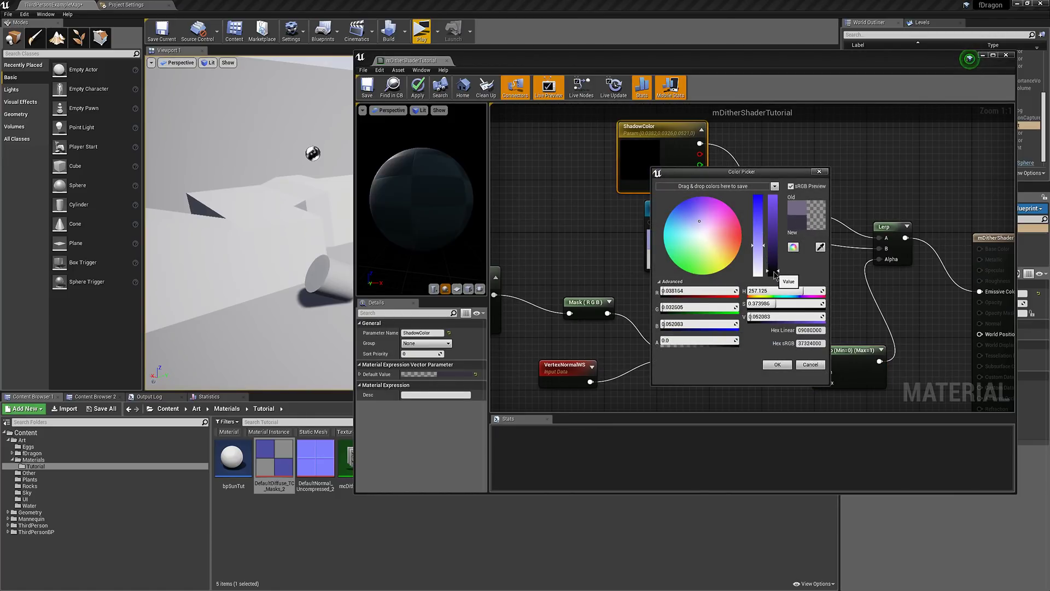
{"action": "left_click", "coordinate": [777, 366]}
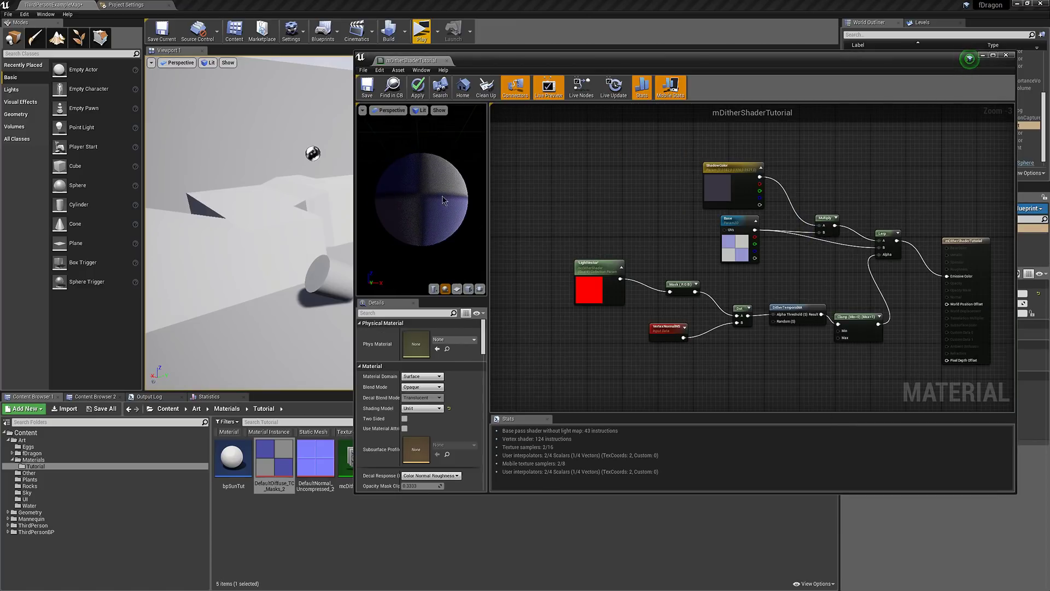
{"action": "left_click_drag", "start_coordinate": [443, 197], "coordinate": [483, 197]}
{"action": "left_click_drag", "start_coordinate": [558, 256], "coordinate": [706, 361]}
{"action": "left_click_drag", "start_coordinate": [872, 375], "coordinate": [555, 300]}
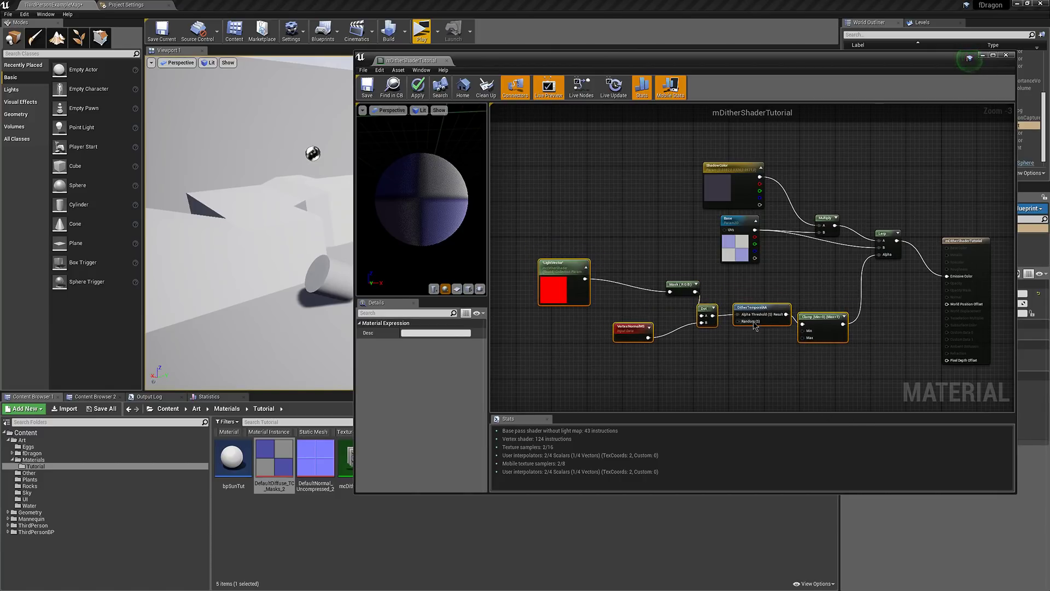
{"action": "key", "text": "ctrl+z"}
- Move the whole node chain from LightVector to Clamp, including the mask, farther away from the Lerp node
{"action": "left_click_drag", "start_coordinate": [882, 353], "coordinate": [586, 300]}
{"action": "left_click_drag", "start_coordinate": [669, 282], "coordinate": [577, 263]}
{"action": "left_click", "coordinate": [646, 339]}
{"action": "right_click_drag", "start_coordinate": [654, 345], "coordinate": [688, 325]}
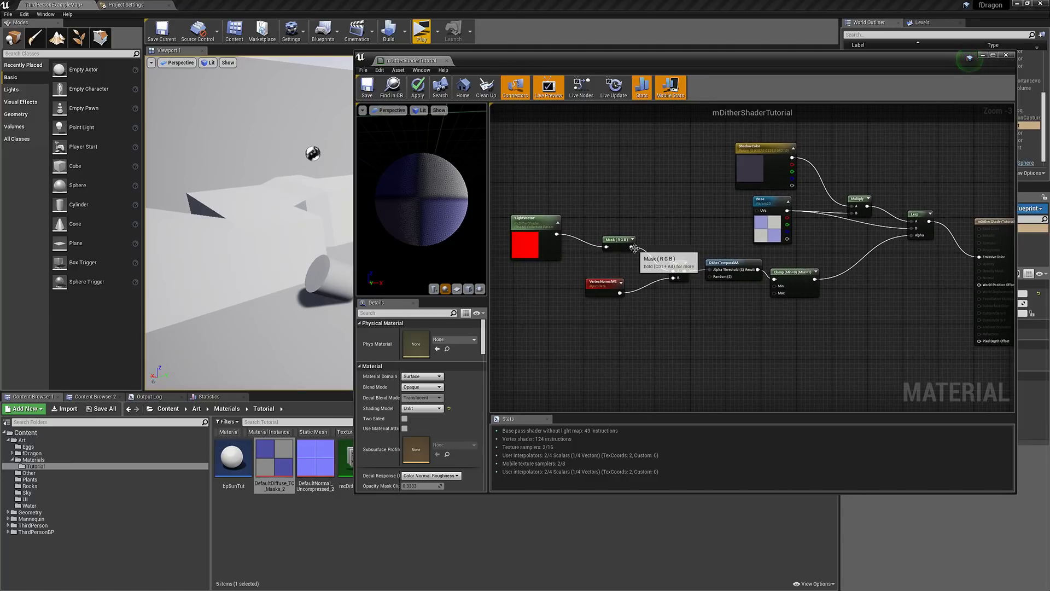
- Connect the RGB mask output to A of a second DotProduct node, and a new ReflectionVectorWS node to its B
{"action": "left_click_drag", "start_coordinate": [631, 248], "coordinate": [654, 363]}
{"action": "type", "text": "dot"}
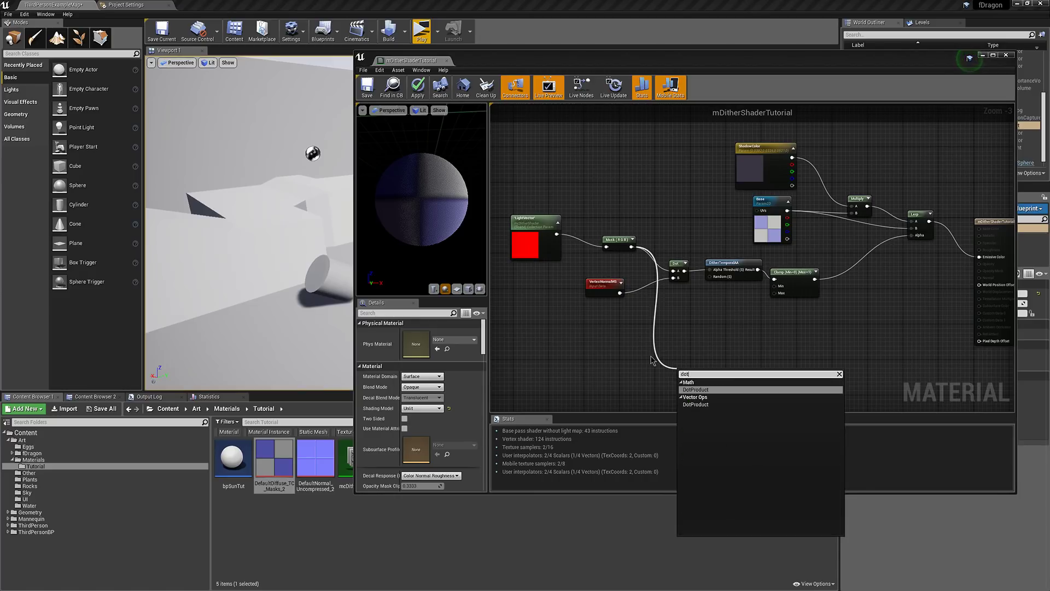
{"action": "key", "text": "Return"}
{"action": "right_click_drag", "start_coordinate": [686, 390], "coordinate": [714, 333]}
{"action": "right_click", "coordinate": [650, 342]}
{"action": "type", "text": "reflec"}
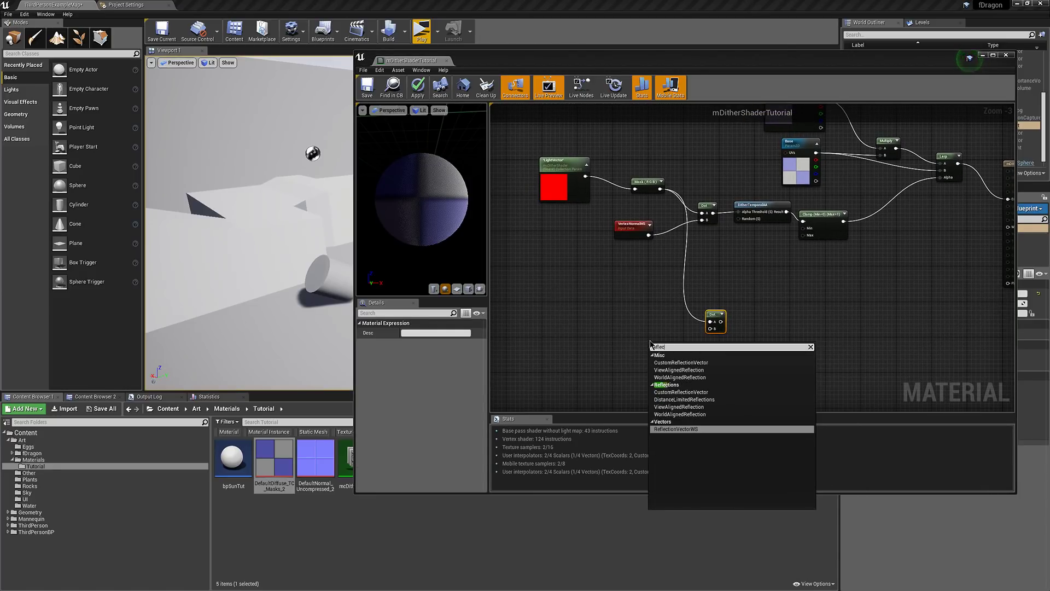
{"action": "key", "text": "Return"}
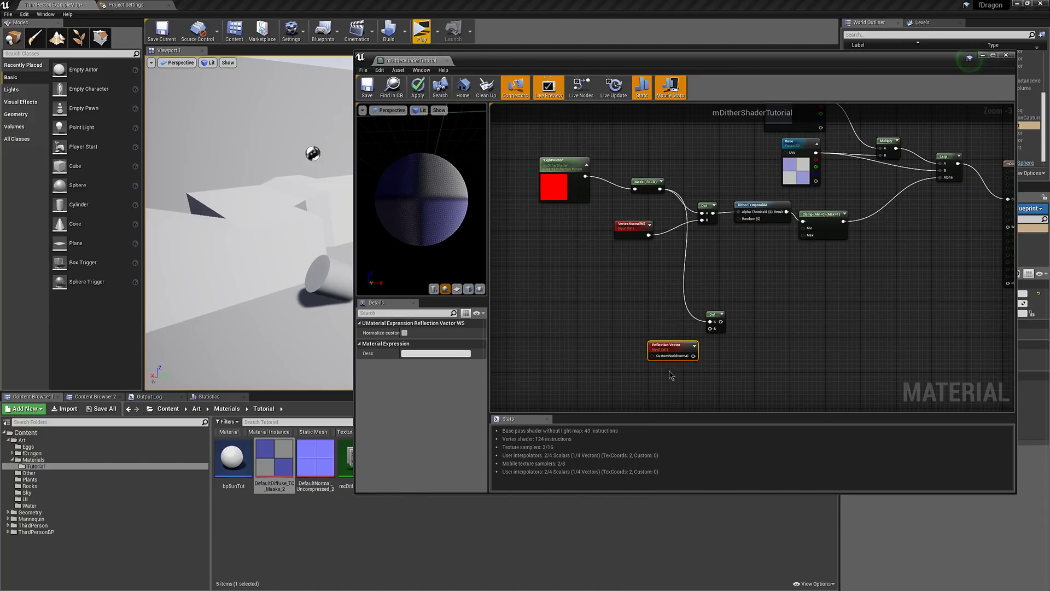
{"action": "left_click_drag", "start_coordinate": [691, 358], "coordinate": [710, 329]}
{"action": "right_click_drag", "start_coordinate": [793, 321], "coordinate": [737, 324]}
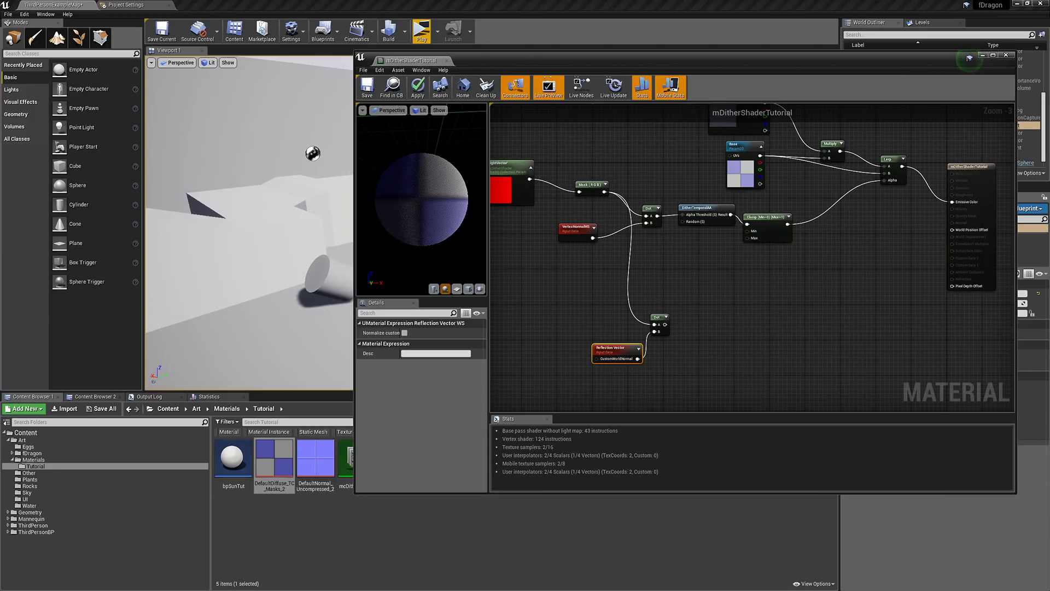
- Connect the second Dot node's output to the Base of a new Power node
{"action": "left_click_drag", "start_coordinate": [664, 324], "coordinate": [728, 326]}
{"action": "type", "text": "power"}
{"action": "key", "text": "Return"}
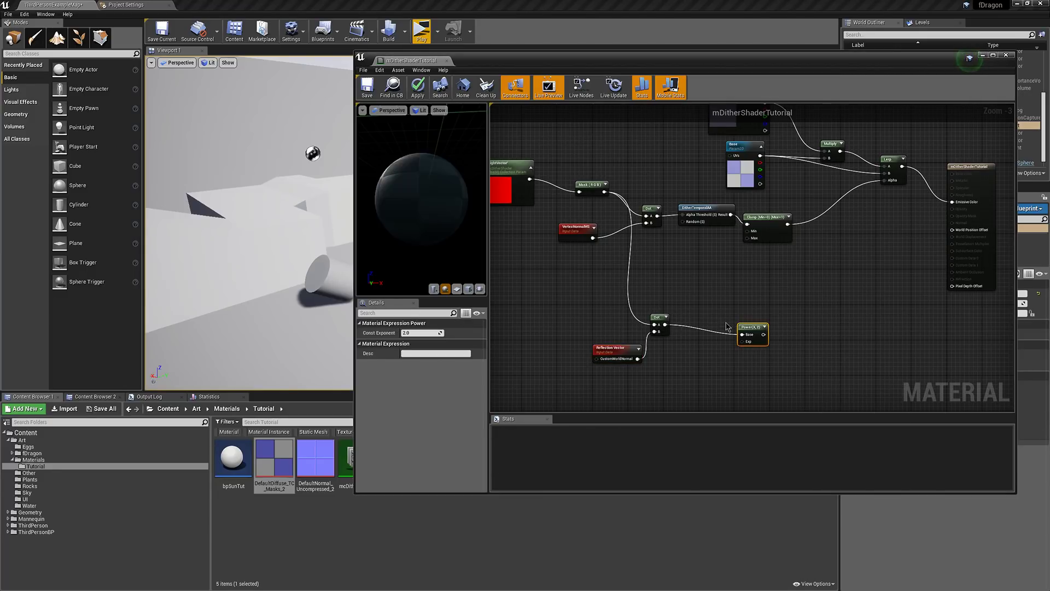
- Create a scalar parameter named Spec with a default value of 7 and connect it to the Power node's Exp
{"action": "key", "text": "s"}
{"action": "left_click", "coordinate": [688, 359]}
{"action": "left_click", "coordinate": [427, 333]}
{"action": "type", "text": "Spec"}
{"action": "key", "text": "Return"}
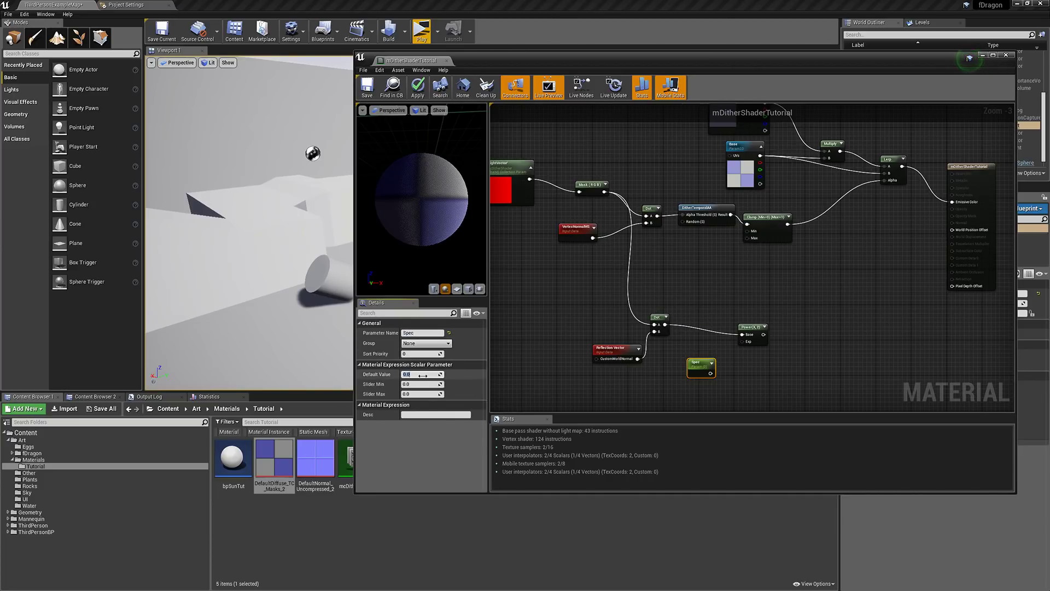
{"action": "type", "text": "7"}
{"action": "key", "text": "Return"}
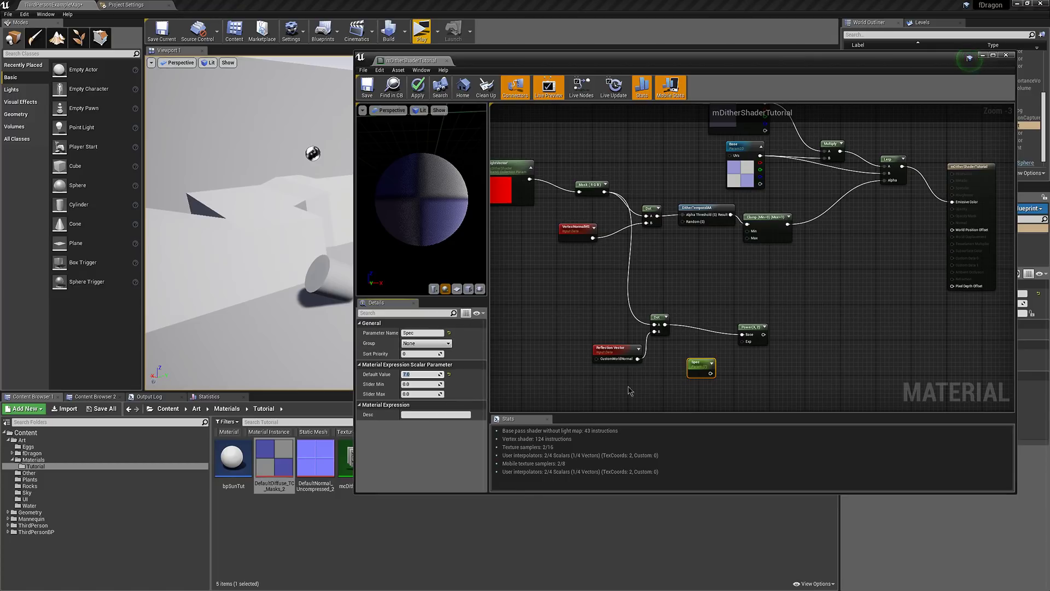
{"action": "left_click_drag", "start_coordinate": [711, 373], "coordinate": [748, 351]}
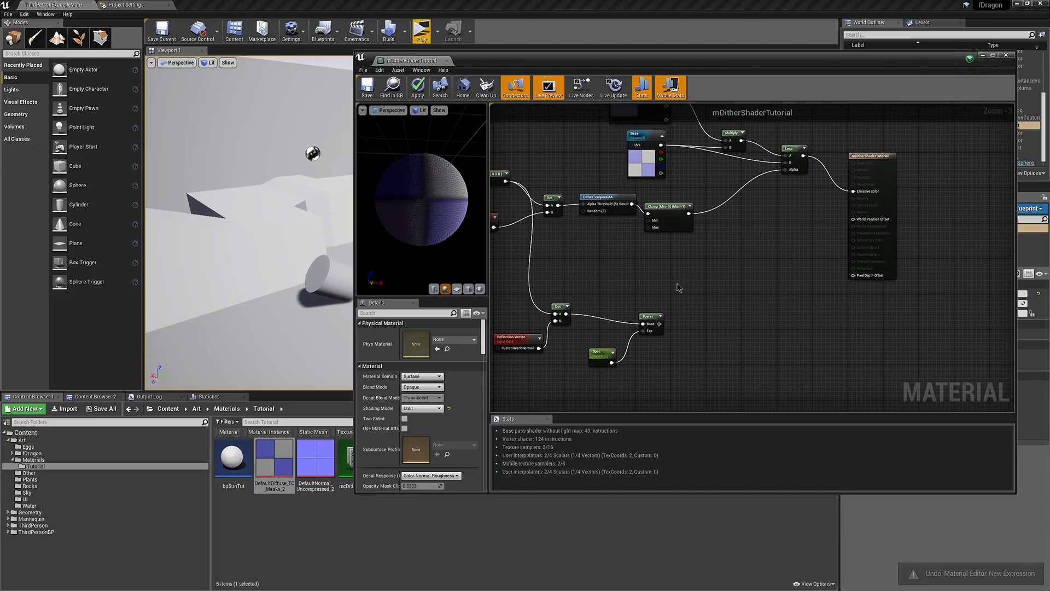
- Connect the Power output to the Alpha of a new LinearInterpolate node and set that node's Const A to -1
{"action": "left_click_drag", "start_coordinate": [660, 324], "coordinate": [702, 326]}
{"action": "type", "text": "lerp"}
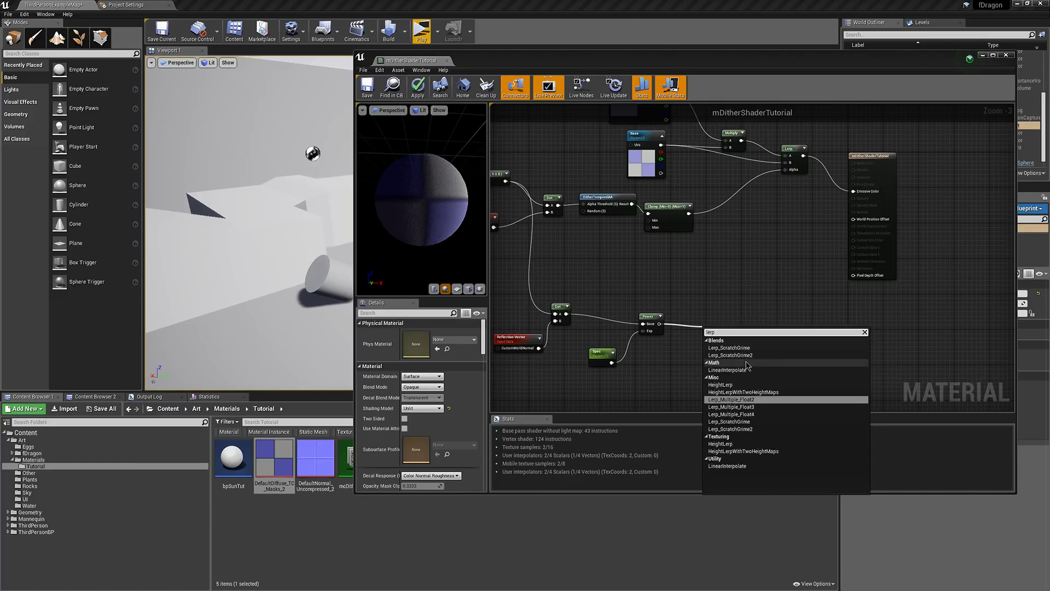
{"action": "left_click", "coordinate": [727, 369]}
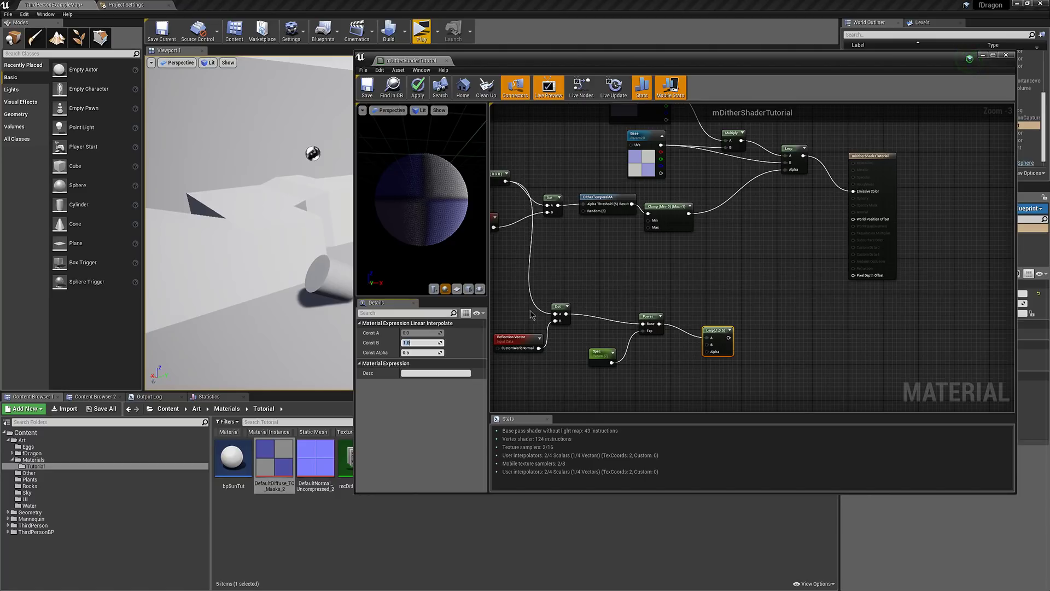
{"action": "left_click", "coordinate": [680, 336]}
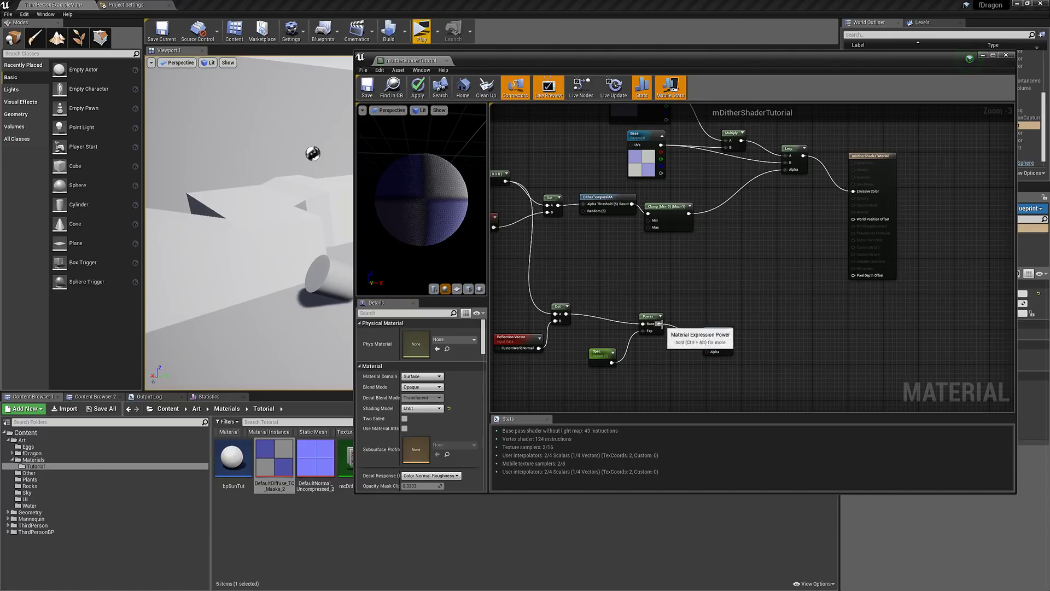
{"action": "left_click_drag", "start_coordinate": [660, 324], "coordinate": [708, 353]}
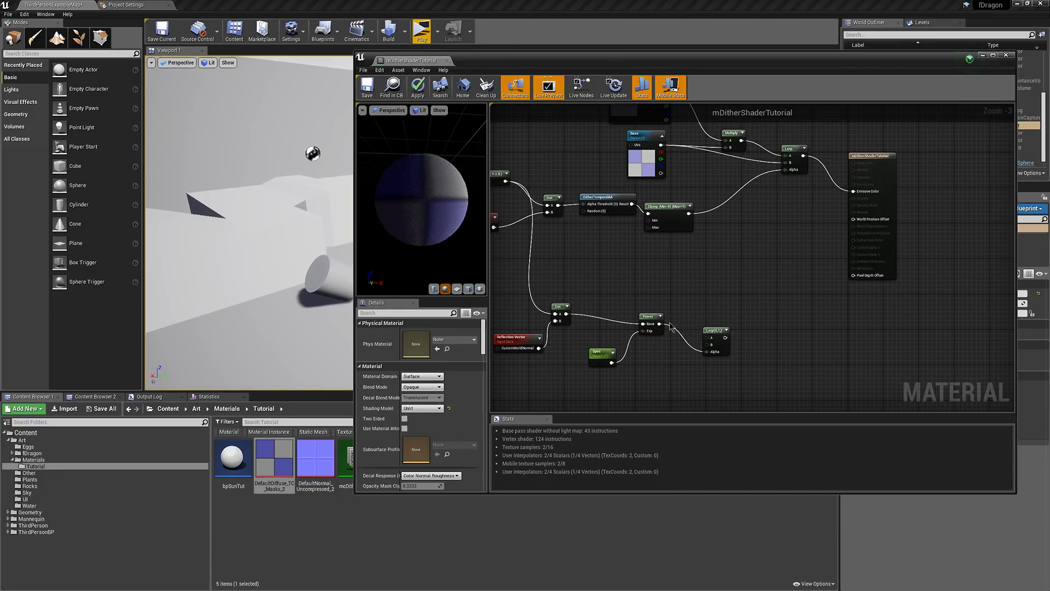
{"action": "left_click", "coordinate": [716, 331]}
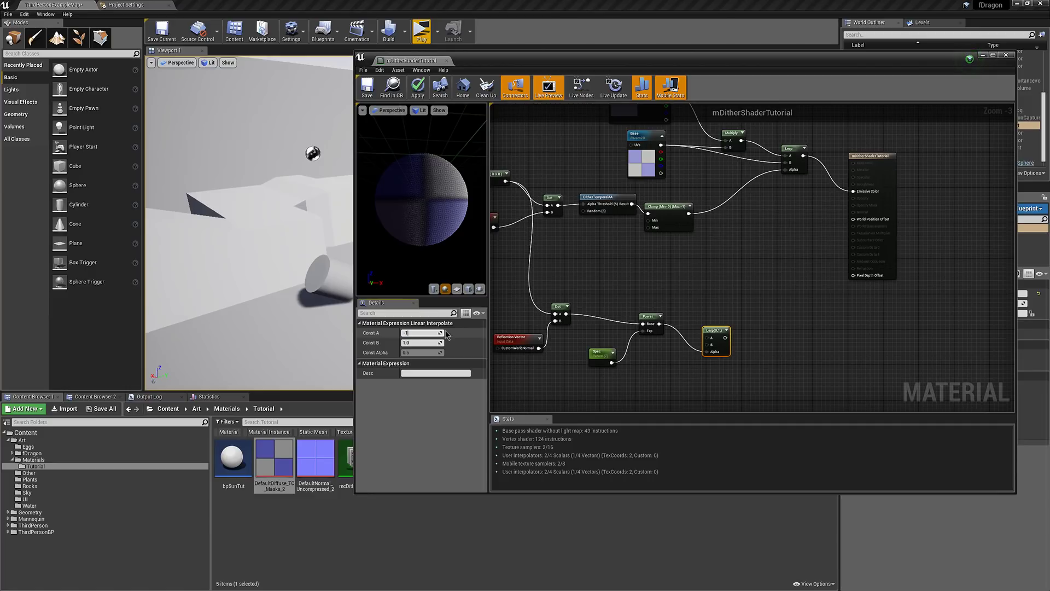
{"action": "type", "text": "-1"}
{"action": "key", "text": "Return"}
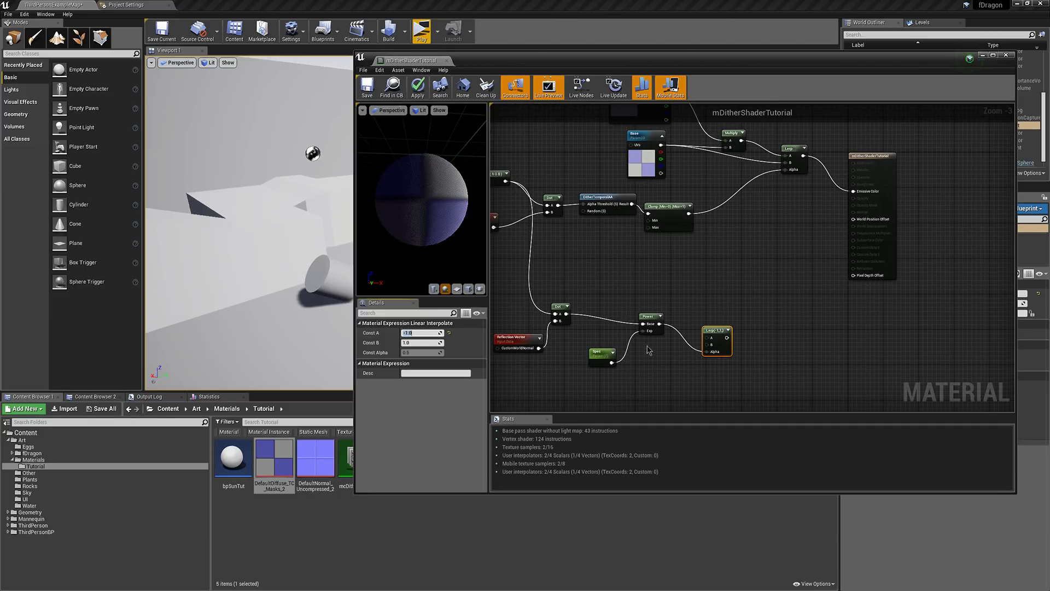
- Chain the new Lerp's output through a second DitherTemporalAA node and a second Clamp node
{"action": "left_click_drag", "start_coordinate": [727, 337], "coordinate": [754, 302]}
{"action": "type", "text": "Dit"}
{"action": "key", "text": "Return"}
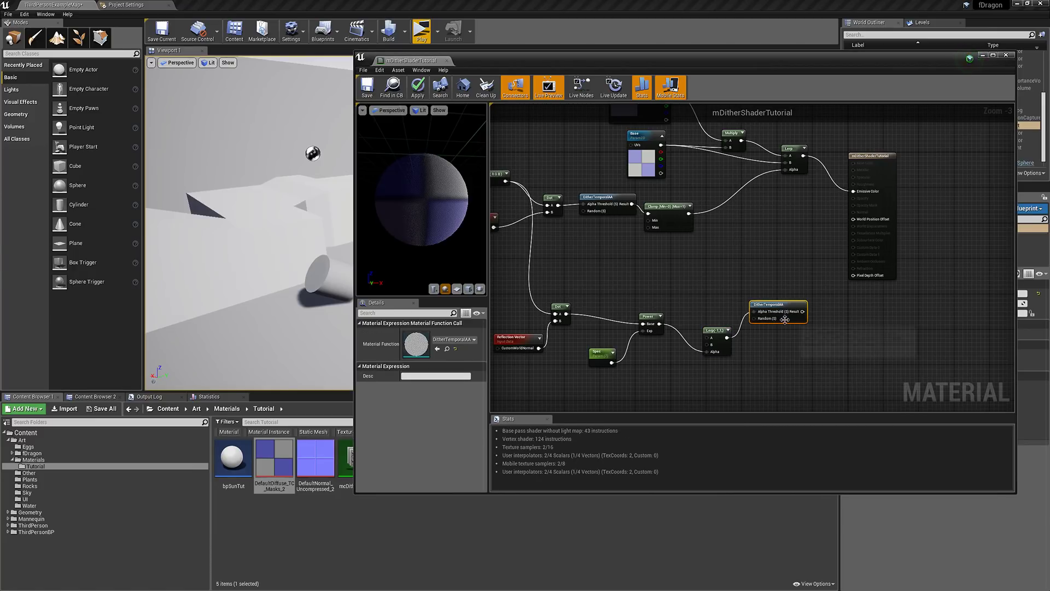
{"action": "left_click_drag", "start_coordinate": [804, 311], "coordinate": [838, 316]}
{"action": "type", "text": "clamp"}
{"action": "key", "text": "Return"}
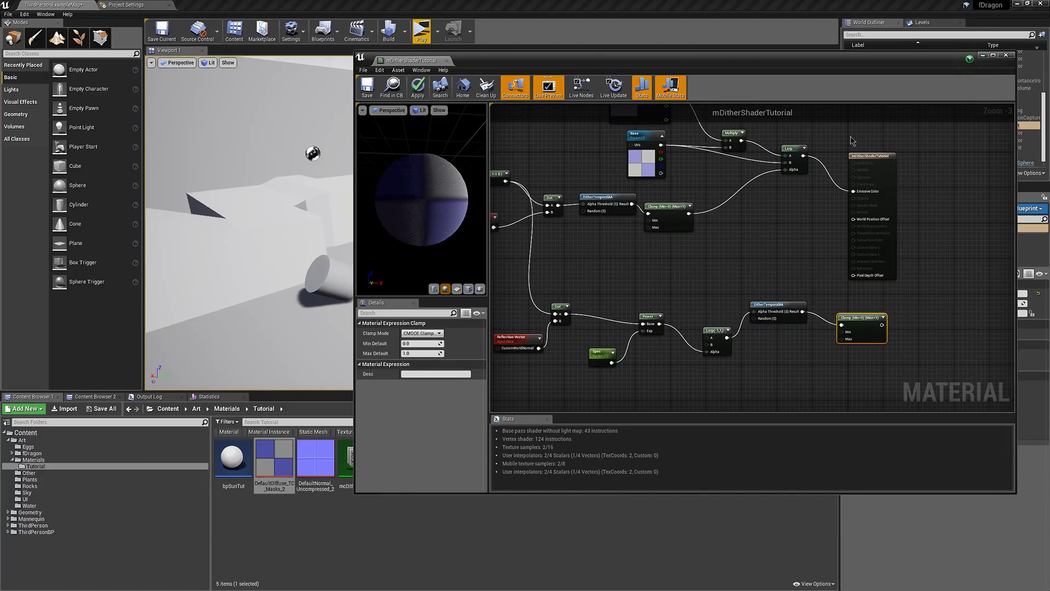
- Move the mDitherShaderTutorial result node farther from the Lerp to make room for more nodes
{"action": "left_click", "coordinate": [864, 157]}
{"action": "left_click_drag", "start_coordinate": [864, 159], "coordinate": [956, 158]}
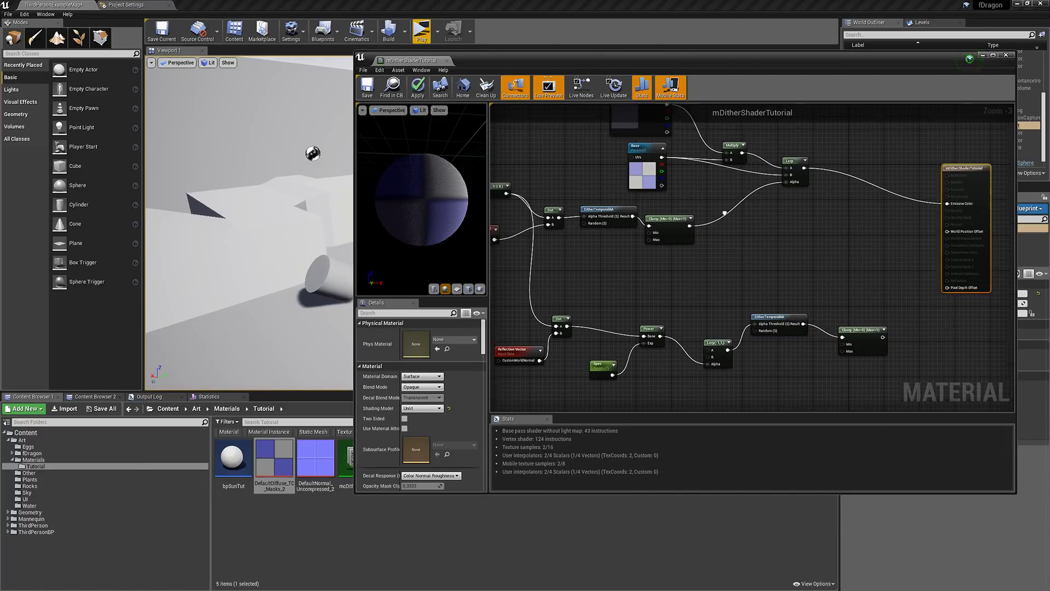
{"action": "right_click_drag", "start_coordinate": [724, 218], "coordinate": [724, 219]}
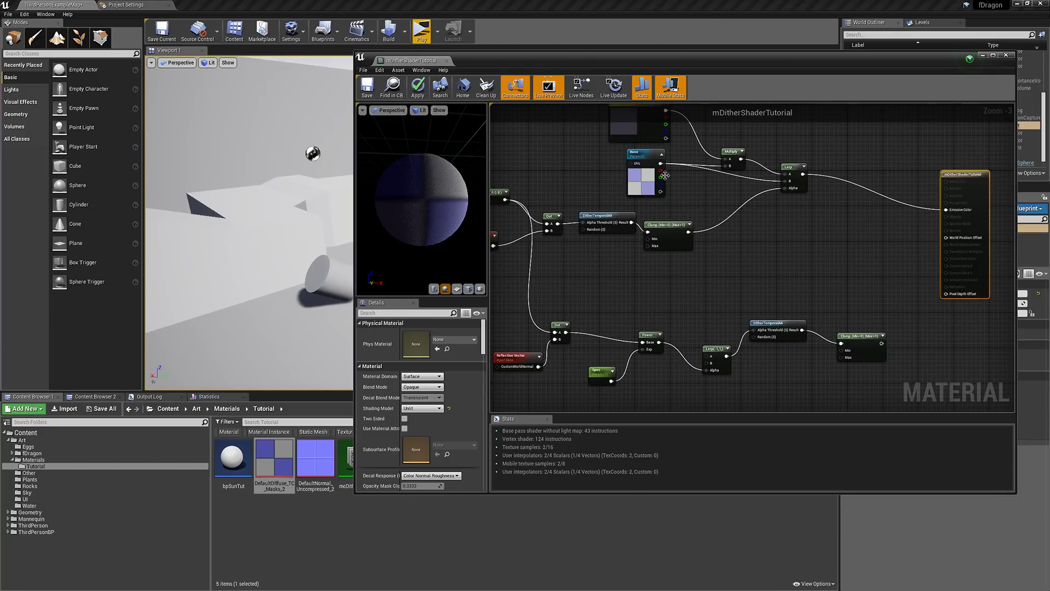
{"action": "right_click_drag", "start_coordinate": [664, 175], "coordinate": [673, 196]}
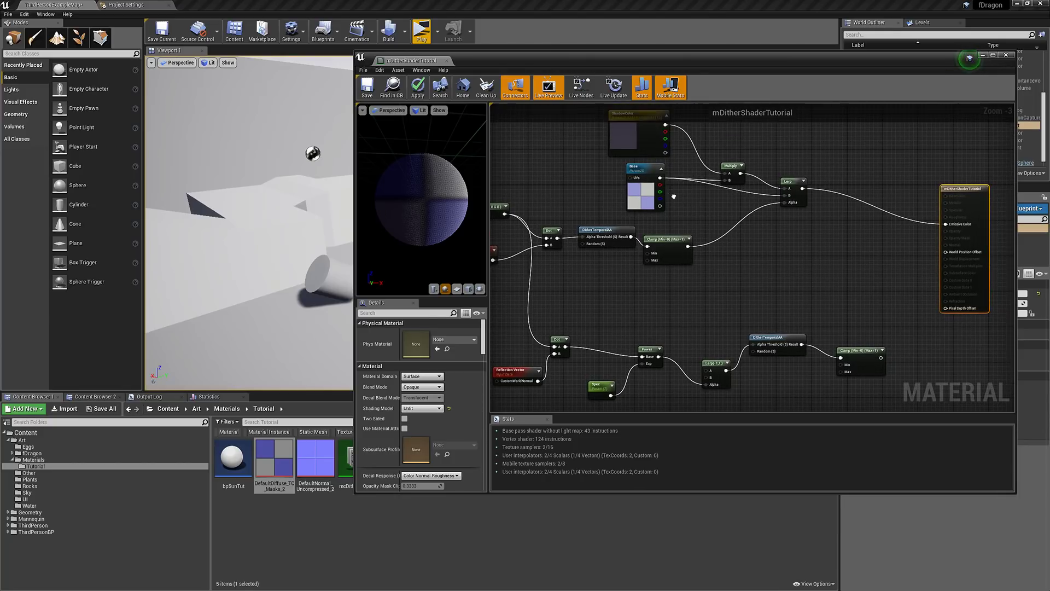
- Add a vector parameter named HighlightColor between the two dither chains
{"action": "left_click", "coordinate": [720, 268]}
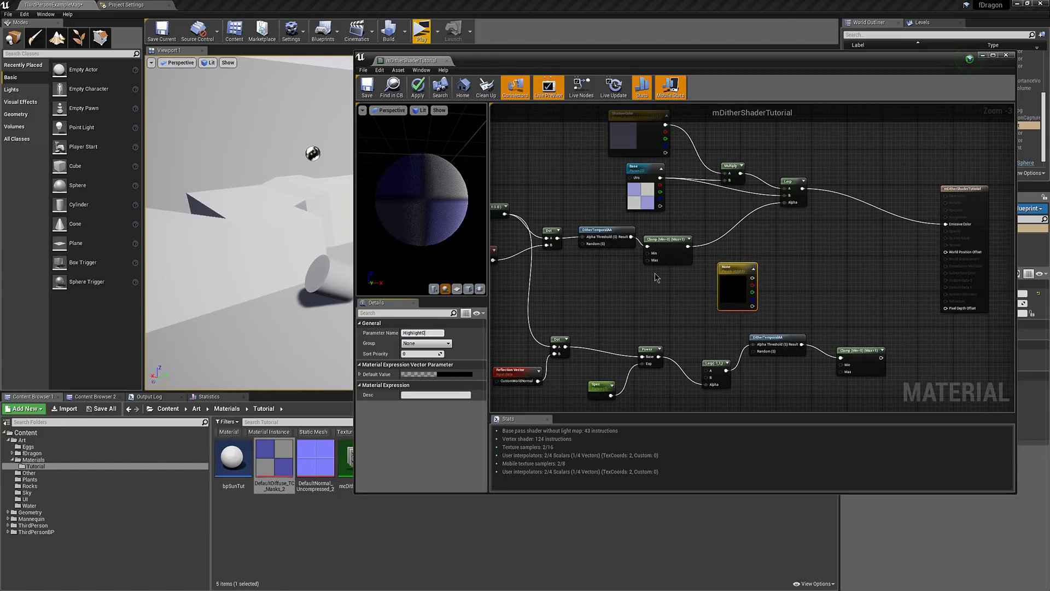
{"action": "type", "text": "HighlightColor"}
{"action": "key", "text": "Return"}
- Multiply the Base texture by HighlightColor in a new Multiply node and set HighlightColor's default to a near-white color
{"action": "left_click", "coordinate": [699, 162]}
{"action": "left_click_drag", "start_coordinate": [660, 178], "coordinate": [752, 277]}
{"action": "double_click", "coordinate": [734, 287]}
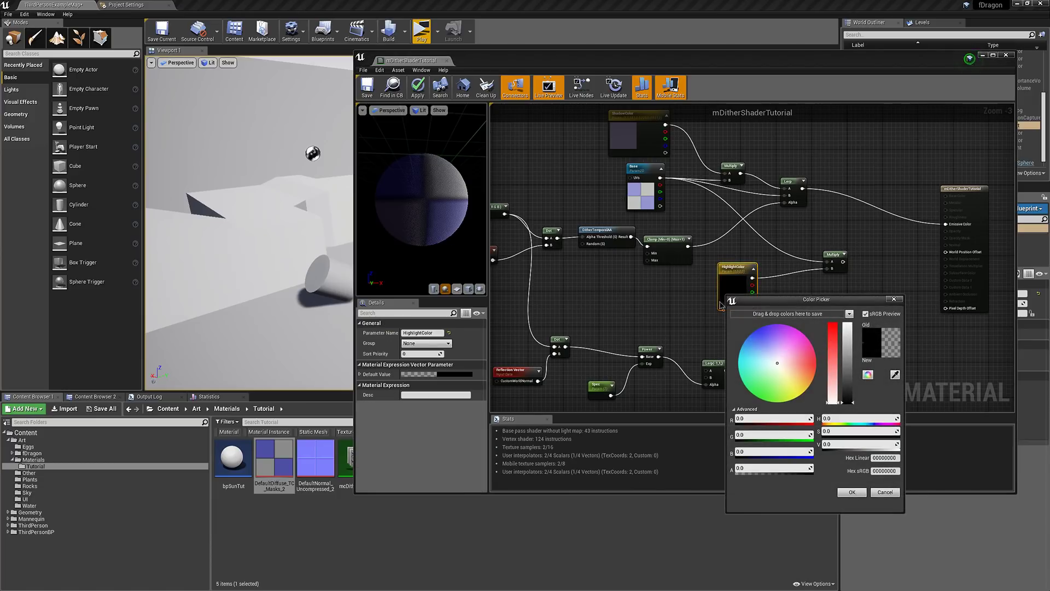
{"action": "left_click_drag", "start_coordinate": [850, 352], "coordinate": [848, 336]}
{"action": "left_click", "coordinate": [852, 493]}
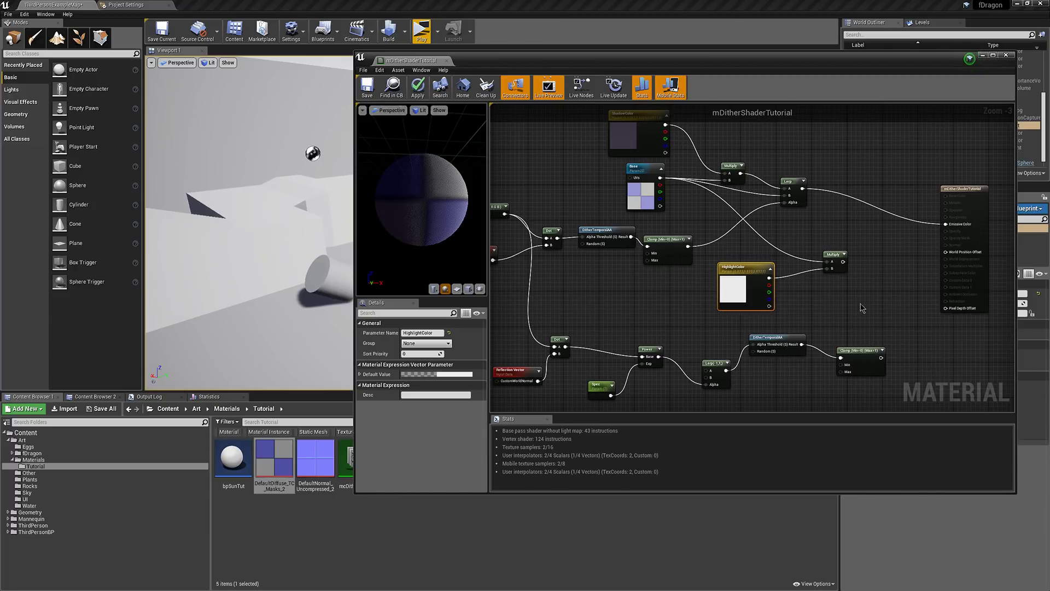
- Add a Lerp feeding Emissive Color, with the shadow Lerp as A, the highlight Multiply as B and the second Clamp as Alpha
{"action": "left_click_drag", "start_coordinate": [857, 355], "coordinate": [863, 348]}
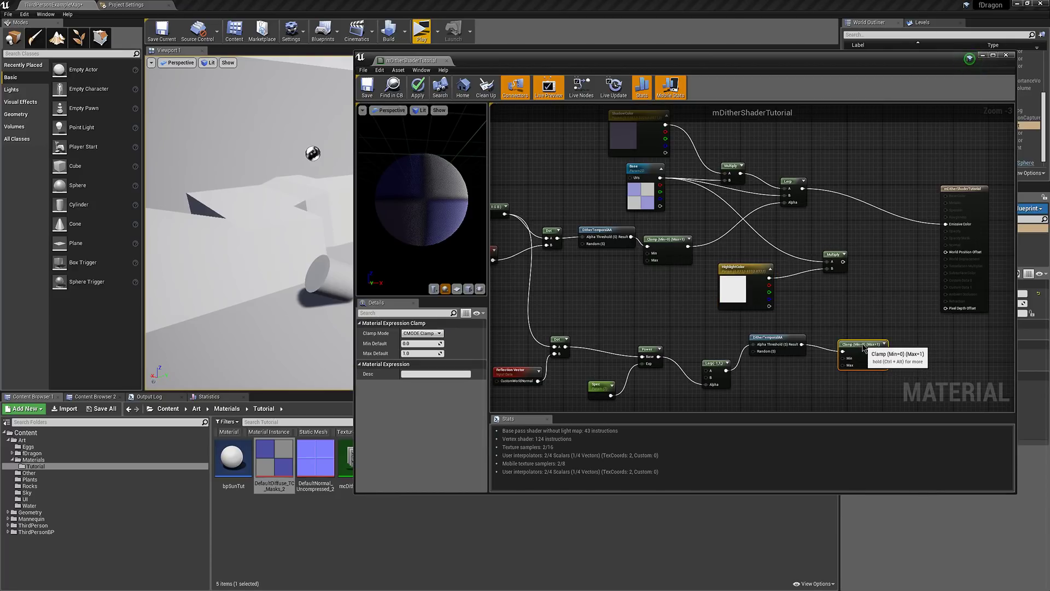
{"action": "right_click_drag", "start_coordinate": [864, 348], "coordinate": [827, 348]}
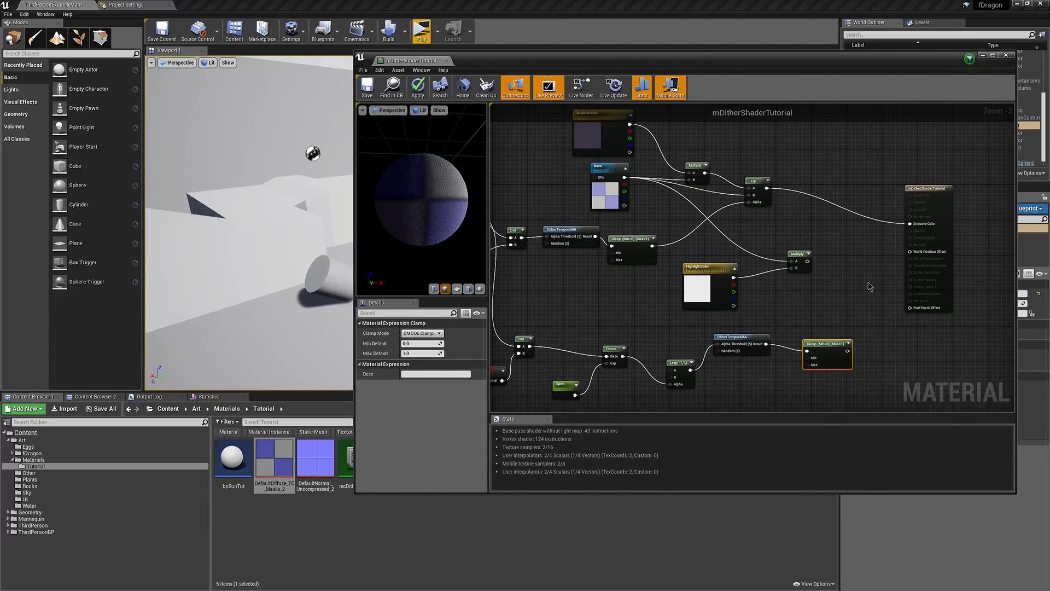
{"action": "left_click", "coordinate": [877, 262]}
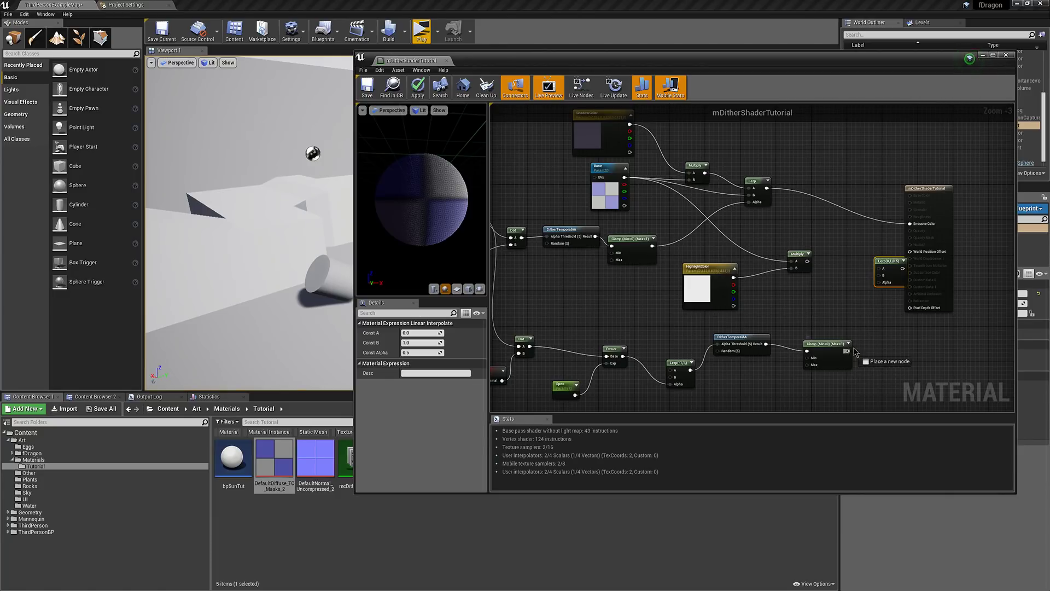
{"action": "left_click_drag", "start_coordinate": [848, 350], "coordinate": [808, 262]}
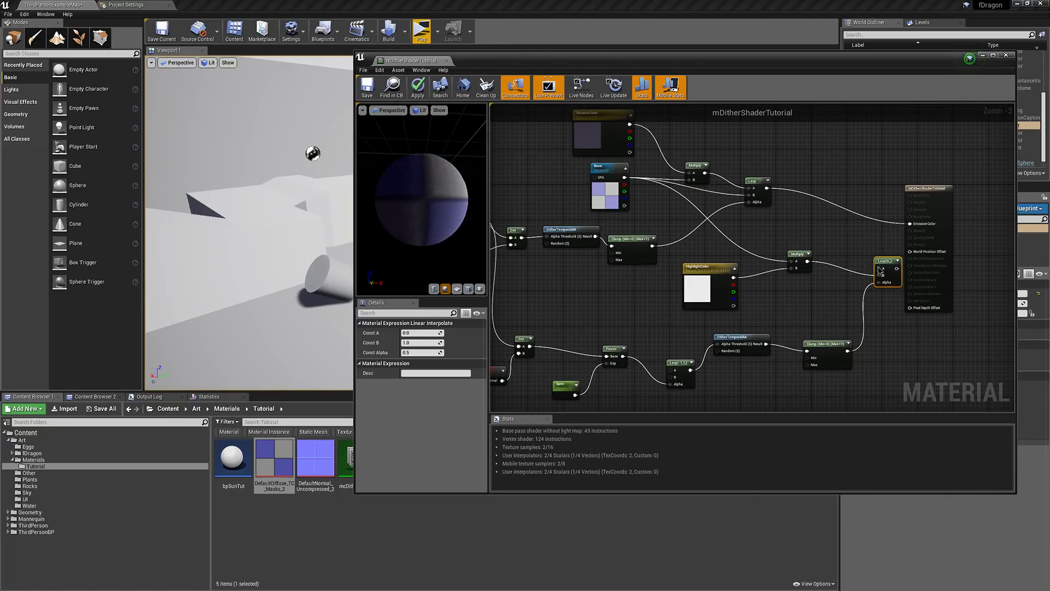
{"action": "left_click_drag", "start_coordinate": [878, 269], "coordinate": [767, 188]}
{"action": "left_click_drag", "start_coordinate": [897, 268], "coordinate": [910, 224]}
{"action": "left_click_drag", "start_coordinate": [890, 262], "coordinate": [880, 256]}
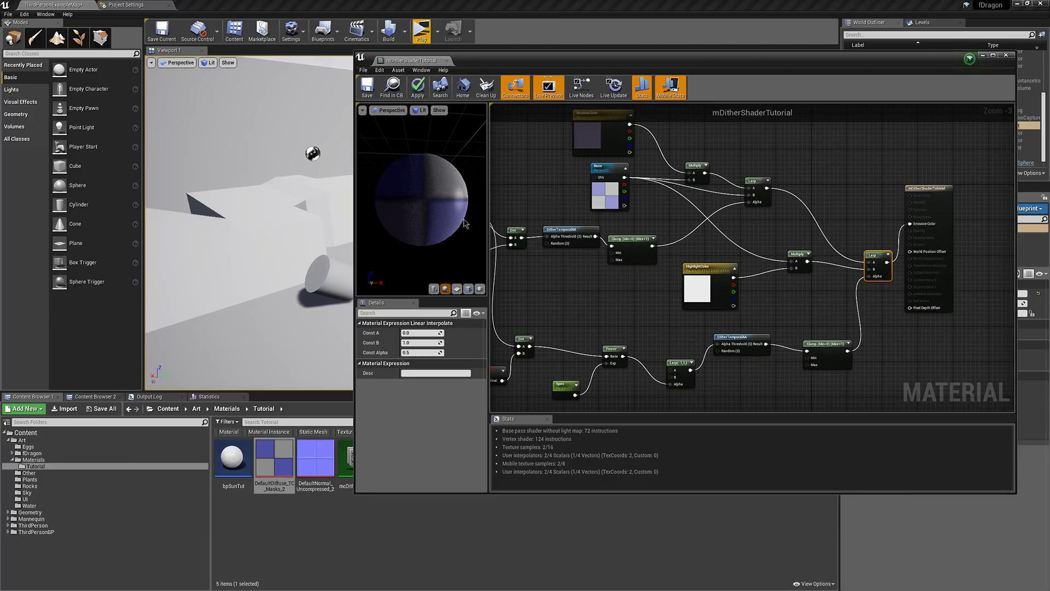
- Add the DefaultNormal_Uncompressed_2 texture below the LightVector node and convert it to a texture parameter named Norm
{"action": "mouse_move", "coordinate": [461, 221]}
{"action": "left_mouse_down"}
{"action": "mouse_move", "coordinate": [416, 222]}
{"action": "mouse_move", "coordinate": [484, 226]}
{"action": "mouse_move", "coordinate": [461, 222]}
{"action": "left_mouse_up"}
{"action": "right_click_drag", "start_coordinate": [707, 305], "coordinate": [777, 298]}
{"action": "scroll", "coordinate": [799, 308], "scroll_direction": "down", "scroll_amount": 2}
{"action": "scroll", "coordinate": [768, 295], "scroll_direction": "up", "scroll_amount": 1}
{"action": "scroll", "coordinate": [764, 295], "scroll_direction": "down", "scroll_amount": 1}
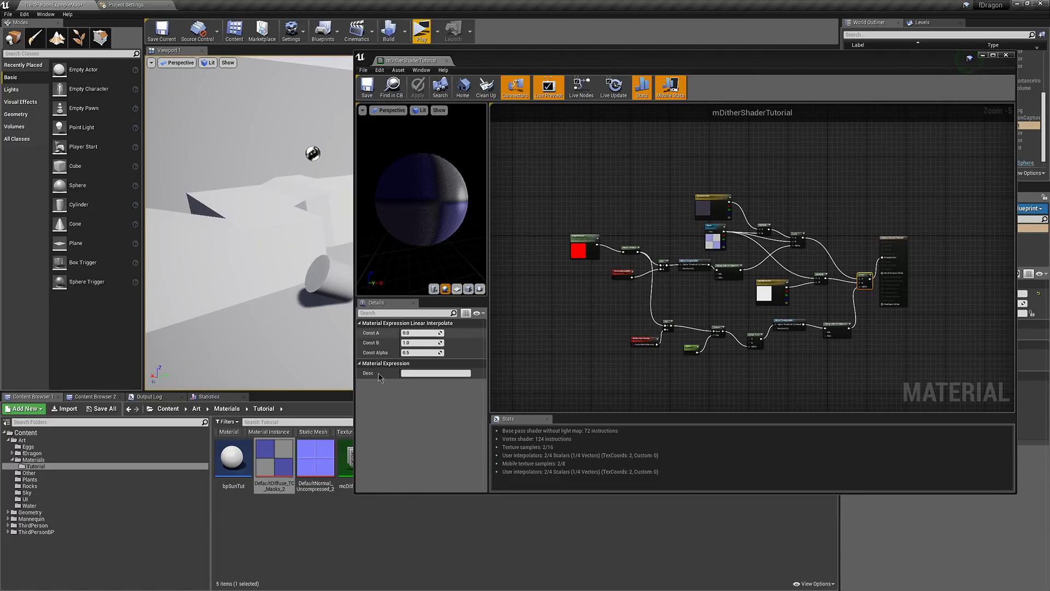
{"action": "left_click_drag", "start_coordinate": [323, 448], "coordinate": [568, 307]}
{"action": "scroll", "coordinate": [567, 307], "scroll_direction": "up", "scroll_amount": 2}
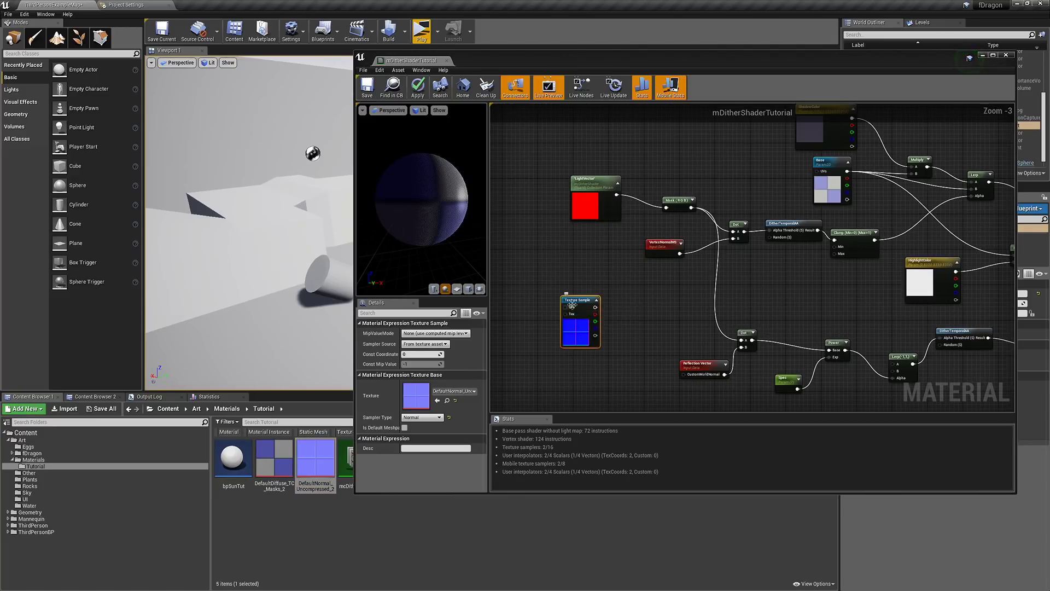
{"action": "right_click", "coordinate": [562, 308]}
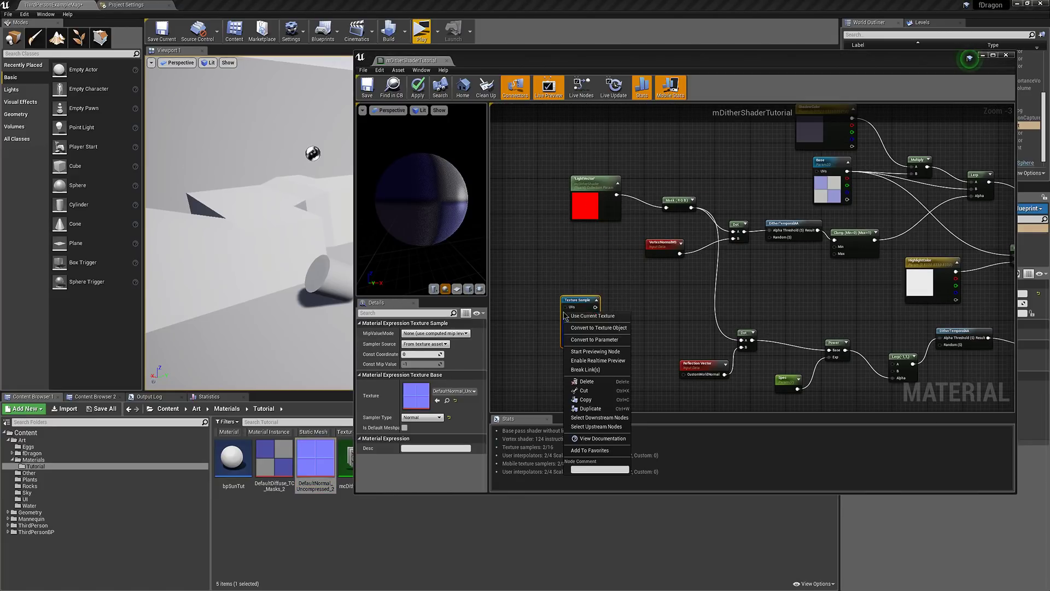
{"action": "left_click", "coordinate": [594, 339]}
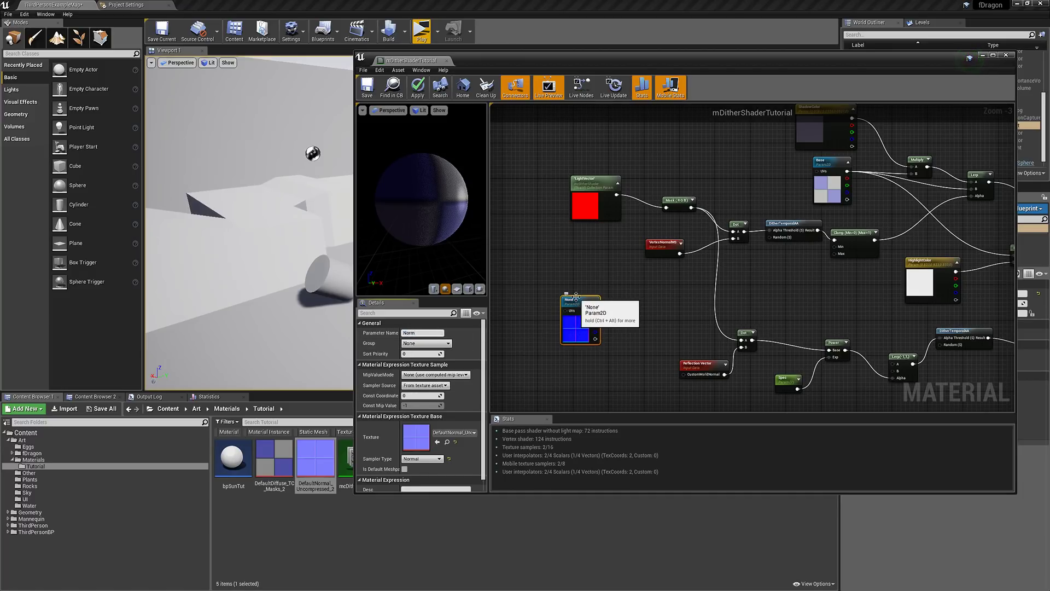
{"action": "key", "text": "Return"}
{"action": "left_click", "coordinate": [644, 287]}
- Move the LightVector, Mask, VertexNormalWS and first Dot nodes away from the first DitherTemporalAA node to make room
{"action": "right_click_drag", "start_coordinate": [677, 310], "coordinate": [649, 316]}
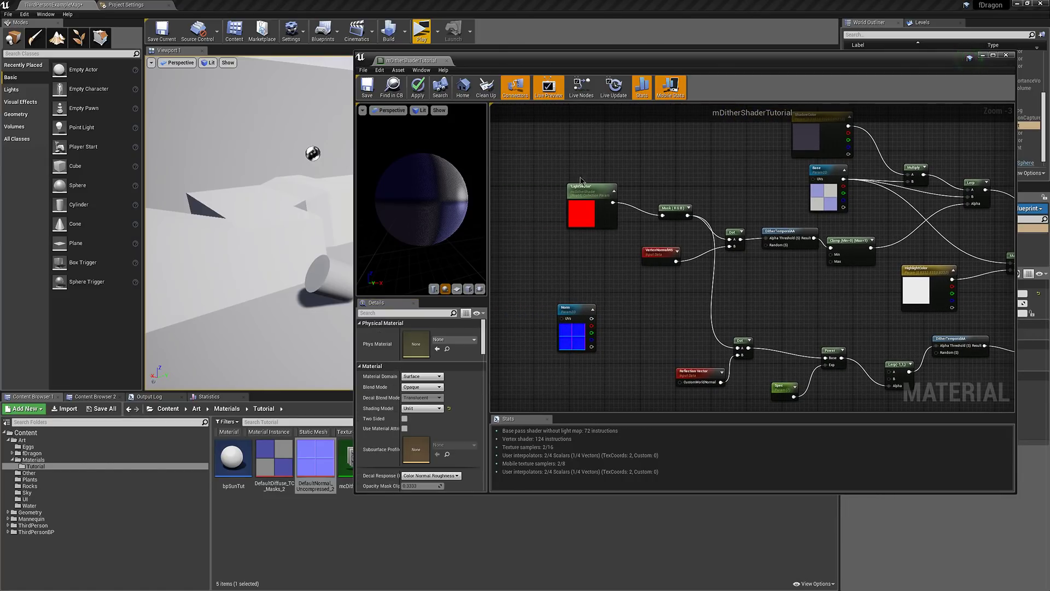
{"action": "left_click_drag", "start_coordinate": [565, 163], "coordinate": [734, 281]}
{"action": "left_click_drag", "start_coordinate": [725, 229], "coordinate": [678, 236]}
{"action": "left_click", "coordinate": [709, 223]}
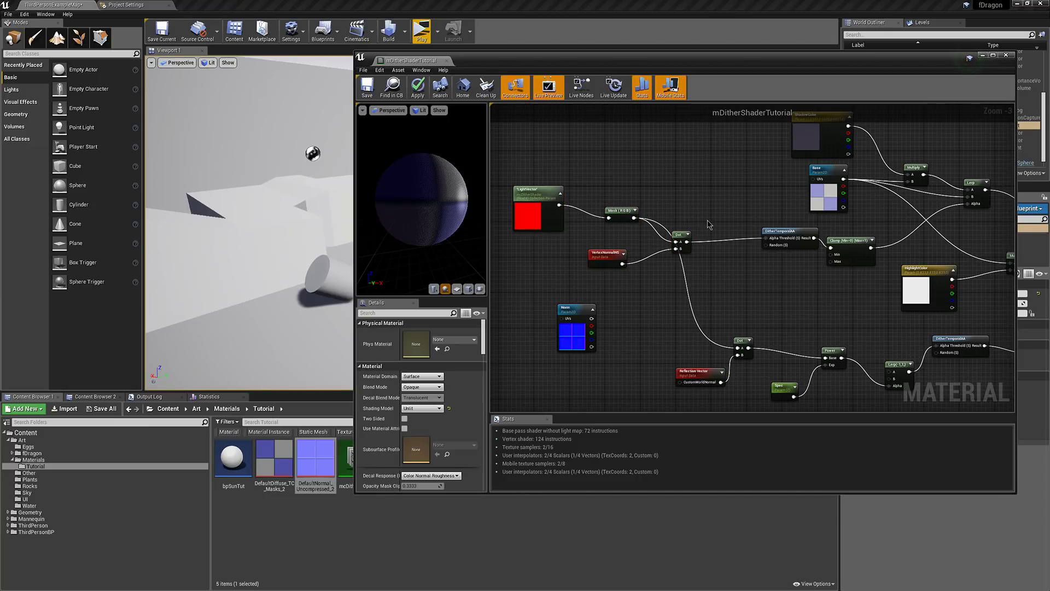
- Insert a Dot node between the first Dot and the first DitherTemporalAA, using the Norm texture as its B input
{"action": "left_click_drag", "start_coordinate": [687, 241], "coordinate": [591, 319]}
{"action": "type", "text": "one"}
{"action": "key", "text": "Return"}
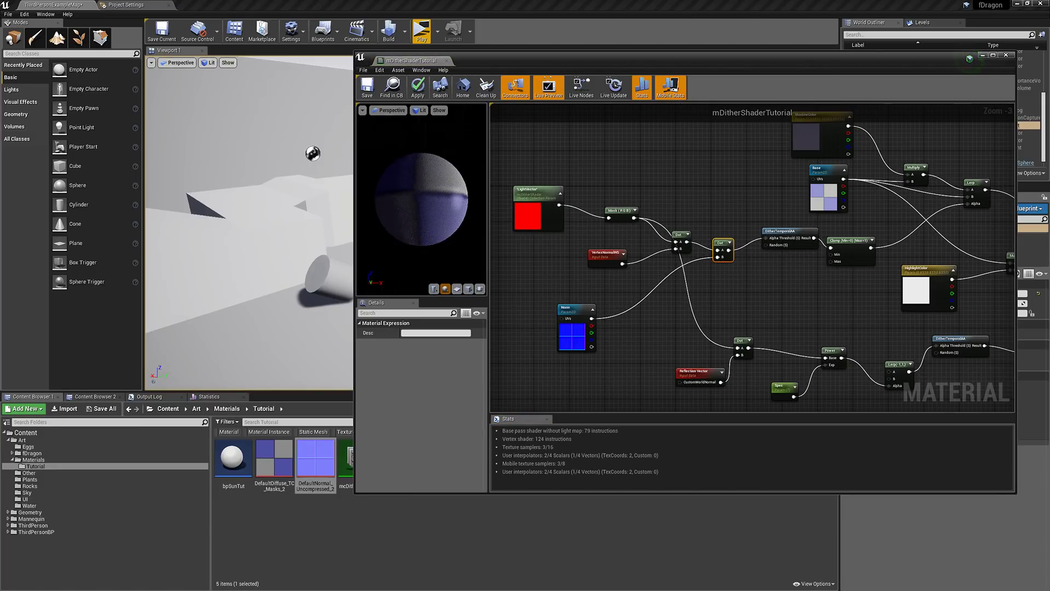
- Insert a Dot node between the reflection Dot and the Power node, using the Norm texture as its B input
{"action": "right_click_drag", "start_coordinate": [711, 306], "coordinate": [671, 284]}
{"action": "left_click_drag", "start_coordinate": [714, 327], "coordinate": [740, 320]}
{"action": "type", "text": "dot"}
{"action": "key", "text": "Return"}
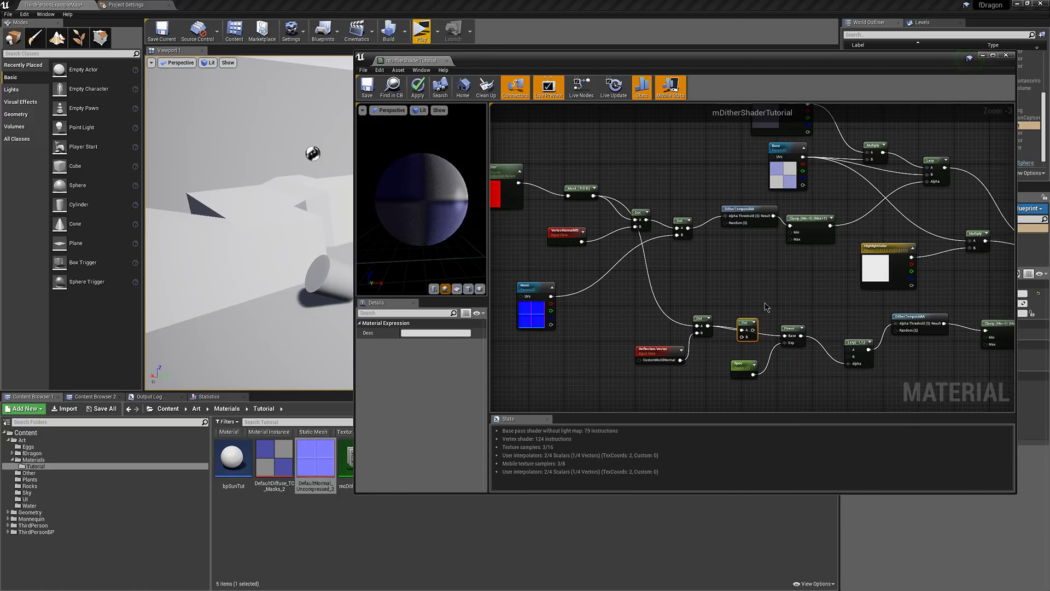
{"action": "left_click_drag", "start_coordinate": [753, 330], "coordinate": [551, 298]}
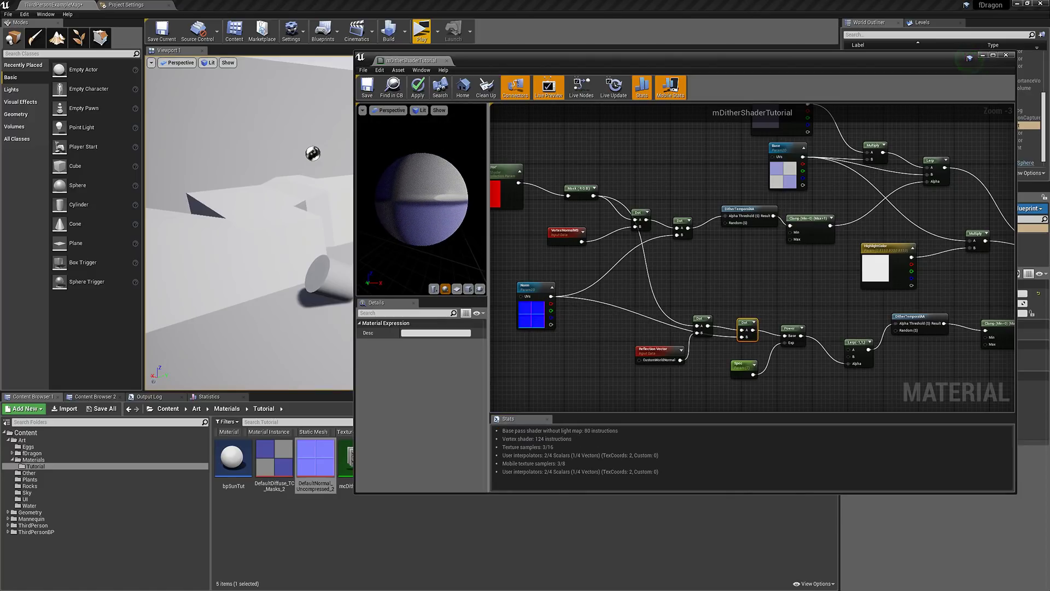
- Move the mDitherShaderTutorial result node farther away from the final Lerp
{"action": "scroll", "coordinate": [760, 339], "scroll_direction": "down", "scroll_amount": 1}
{"action": "right_click_drag", "start_coordinate": [761, 339], "coordinate": [677, 313]}
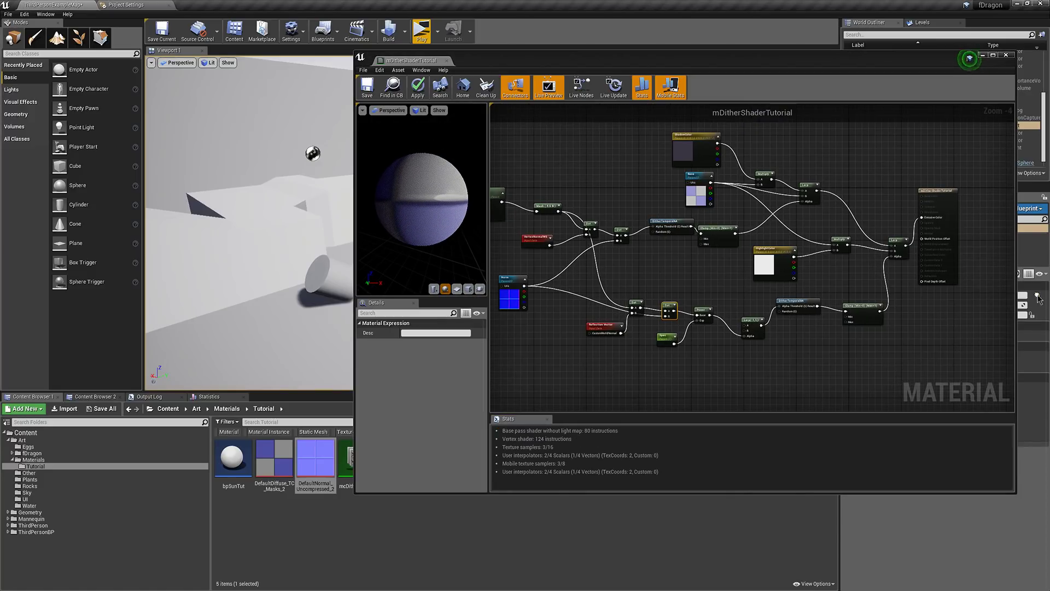
{"action": "right_click_drag", "start_coordinate": [977, 284], "coordinate": [819, 291]}
{"action": "left_click_drag", "start_coordinate": [803, 215], "coordinate": [913, 236]}
{"action": "scroll", "coordinate": [760, 290], "scroll_direction": "up", "scroll_amount": 2}
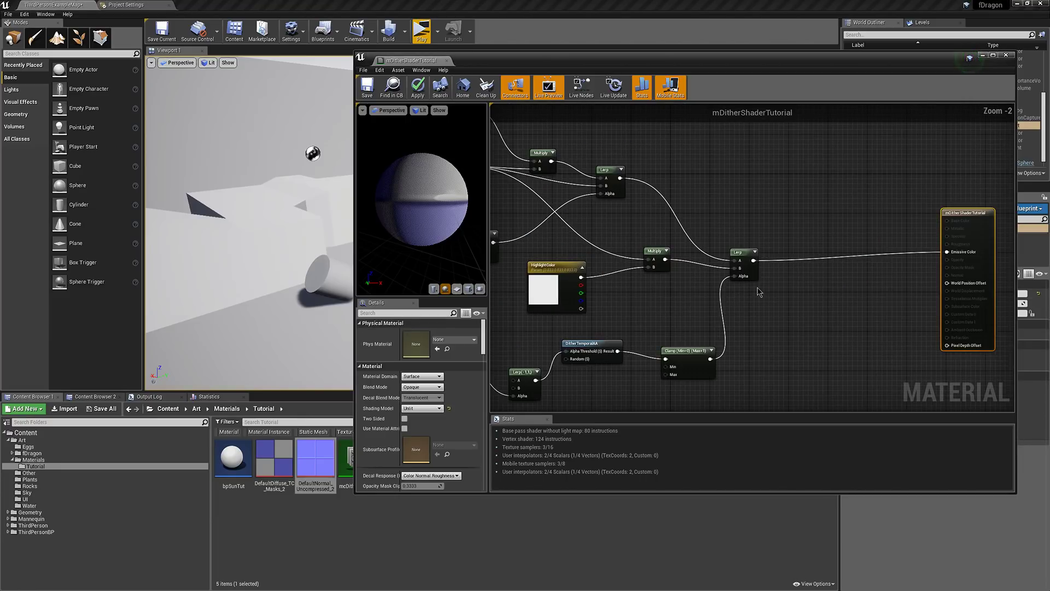
- Add a scalar parameter named Shade beside the final Lerp
{"action": "left_click", "coordinate": [793, 310]}
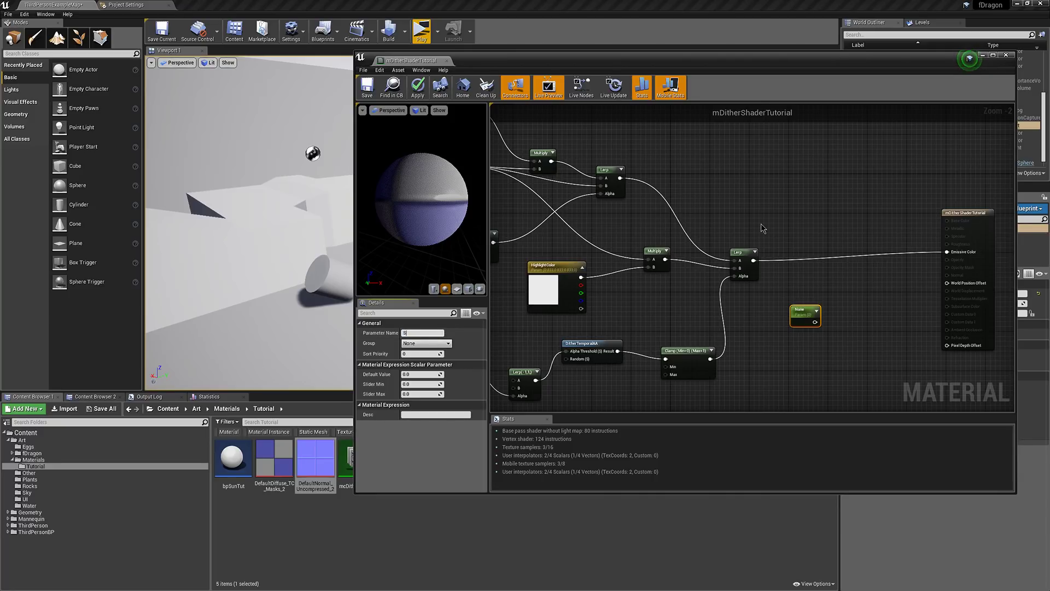
{"action": "type", "text": "Shade"}
{"action": "key", "text": "Return"}
- Add a Lerp feeding Emissive Color, with the previous Lerp as A, the shadow color Multiply as B and Shade as Alpha
{"action": "right_click_drag", "start_coordinate": [769, 248], "coordinate": [683, 254]}
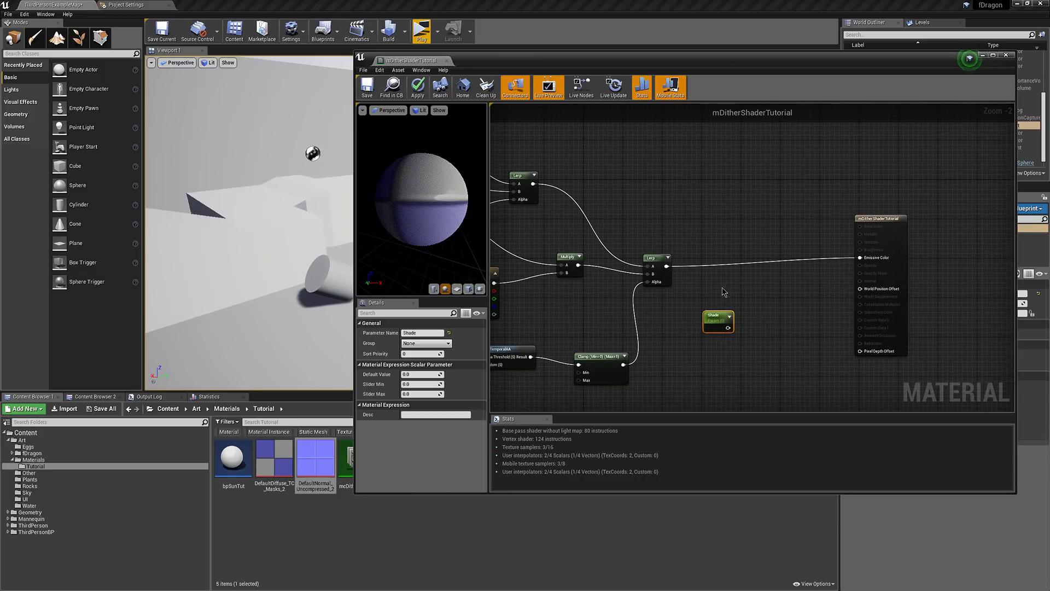
{"action": "left_click", "coordinate": [781, 289]}
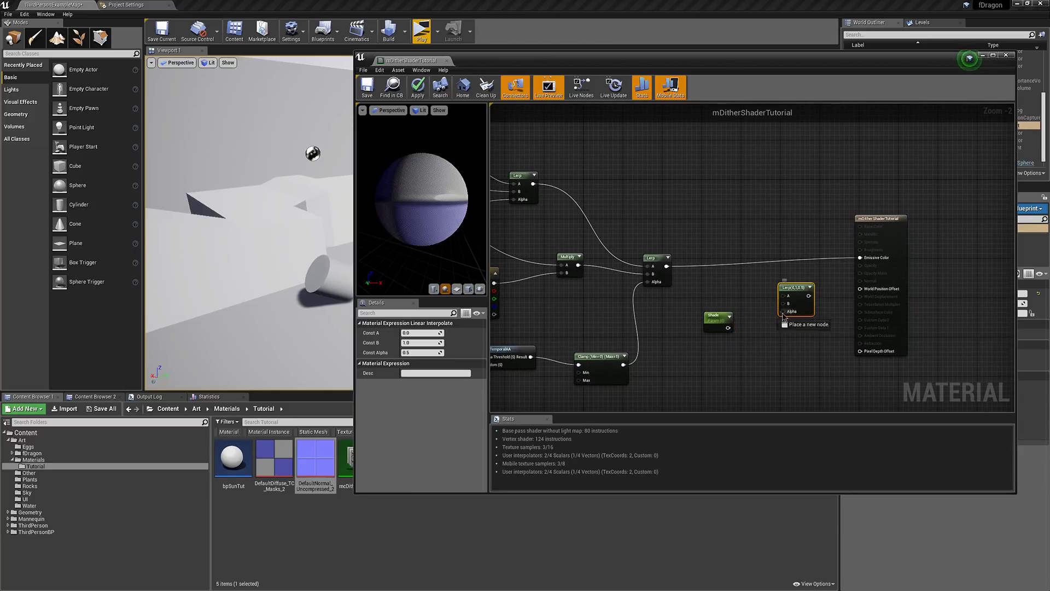
{"action": "left_click_drag", "start_coordinate": [784, 312], "coordinate": [728, 328]}
{"action": "right_click_drag", "start_coordinate": [716, 300], "coordinate": [748, 301]}
{"action": "left_click_drag", "start_coordinate": [835, 299], "coordinate": [892, 260]}
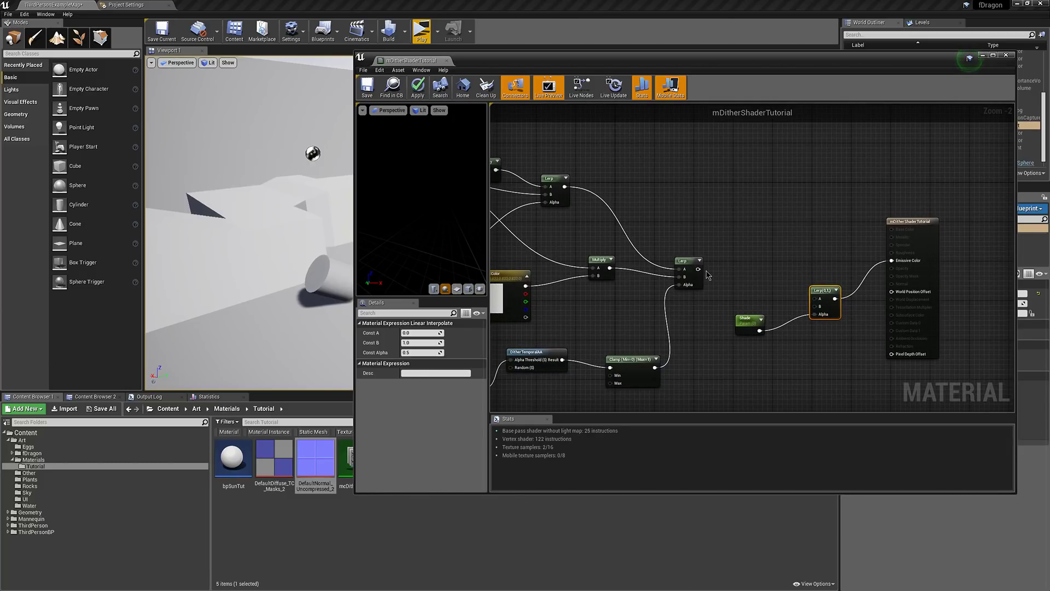
{"action": "left_click_drag", "start_coordinate": [698, 269], "coordinate": [819, 307]}
{"action": "right_click_drag", "start_coordinate": [735, 237], "coordinate": [865, 270]}
{"action": "left_click", "coordinate": [623, 195]}
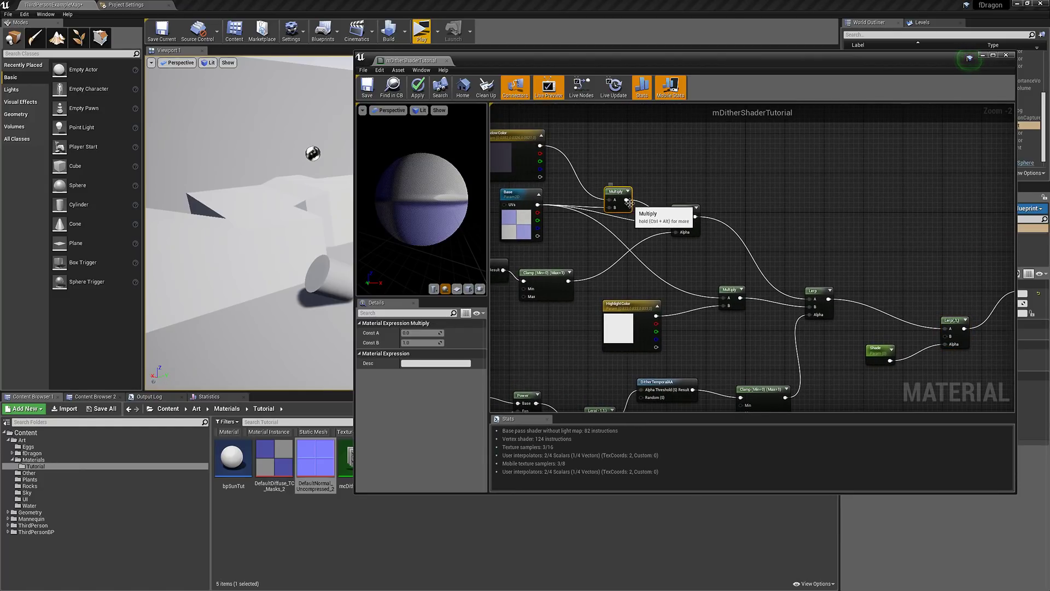
{"action": "left_click_drag", "start_coordinate": [626, 199], "coordinate": [702, 336]}
- Test the Shade parameter with a default value of 1, return it to 0, and set its Slider Max to 1
{"action": "left_click", "coordinate": [629, 349]}
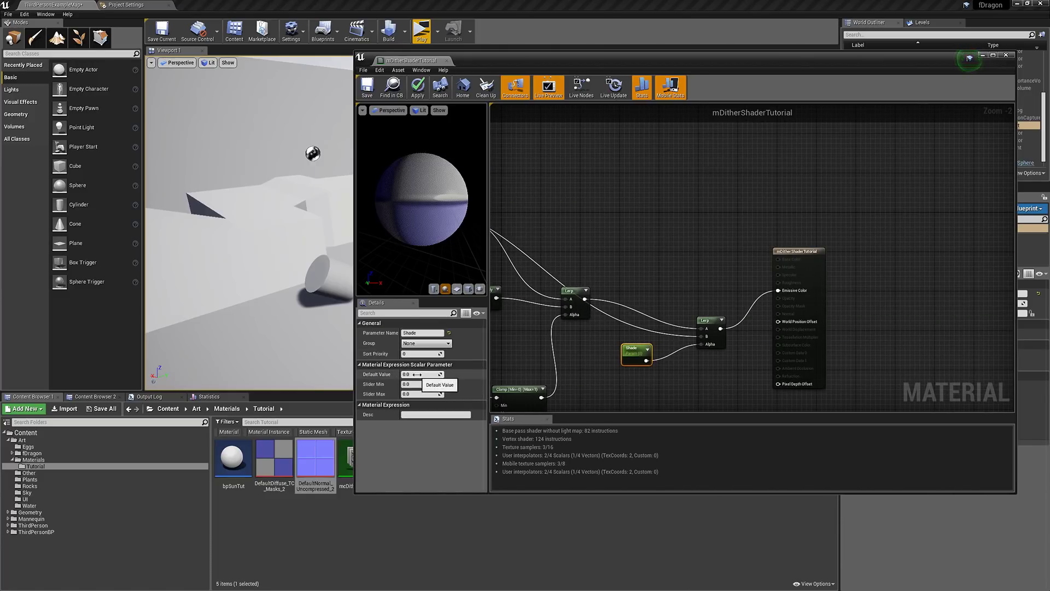
{"action": "left_click", "coordinate": [417, 374]}
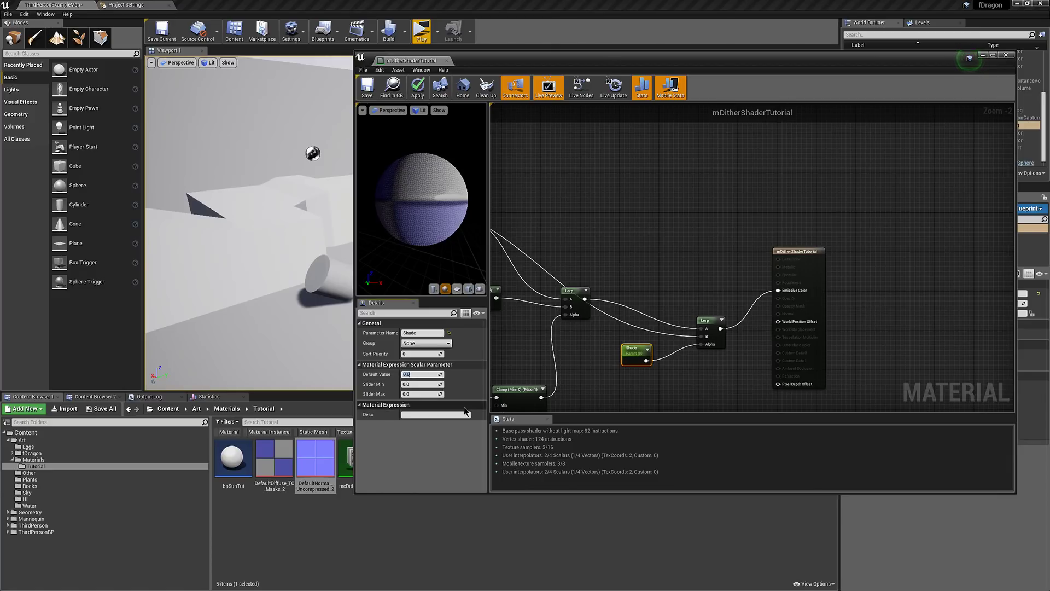
{"action": "type", "text": "1"}
{"action": "key", "text": "Return"}
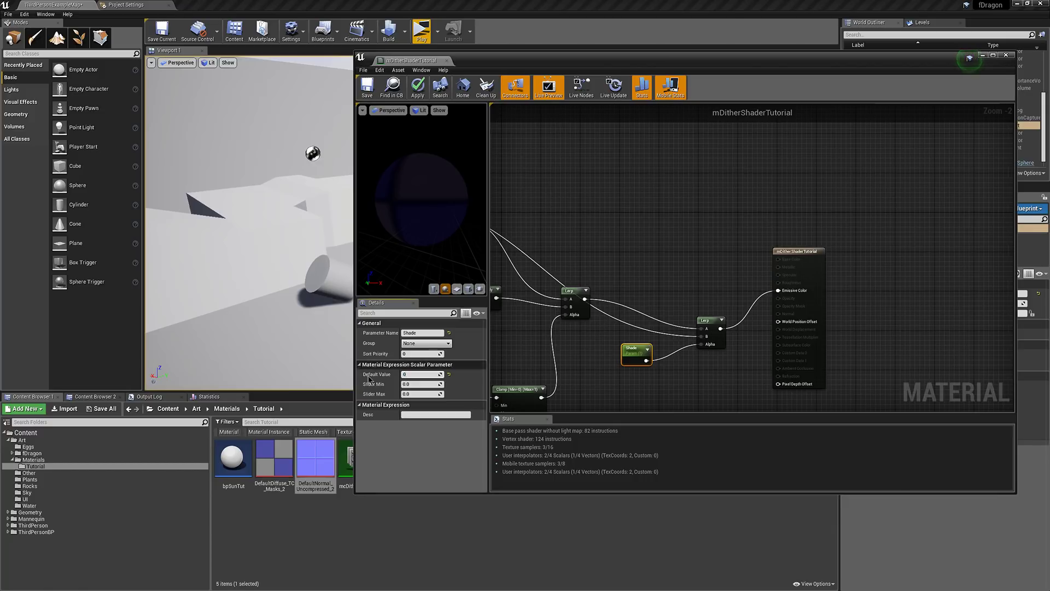
{"action": "type", "text": "0"}
{"action": "key", "text": "Return"}
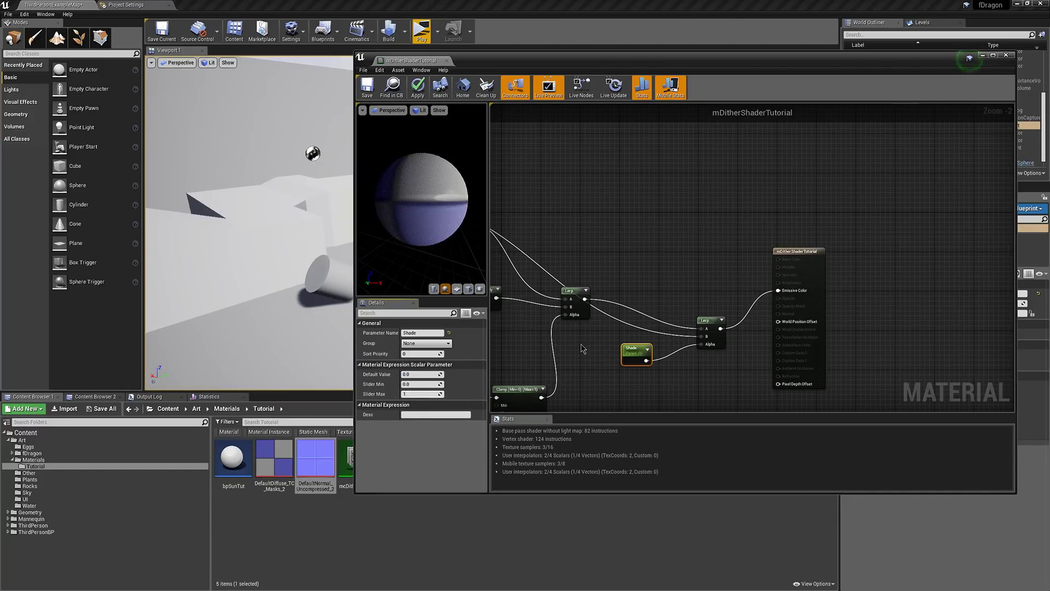
- Assign the mDitherShaderTutorial material to the cylinder and the cube in the level
{"action": "left_click", "coordinate": [390, 89]}
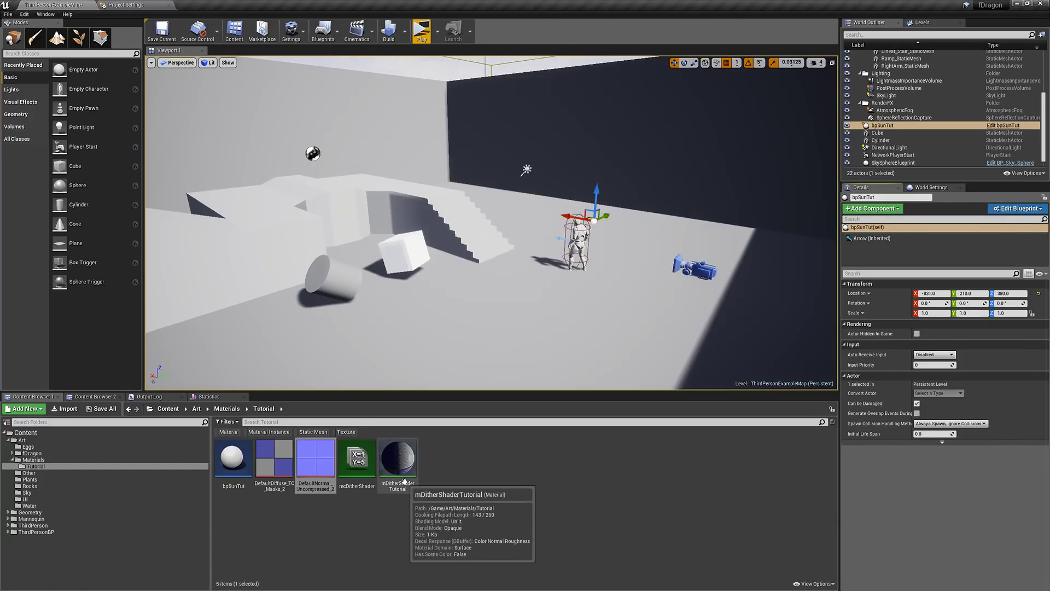
{"action": "left_click_drag", "start_coordinate": [405, 482], "coordinate": [333, 277]}
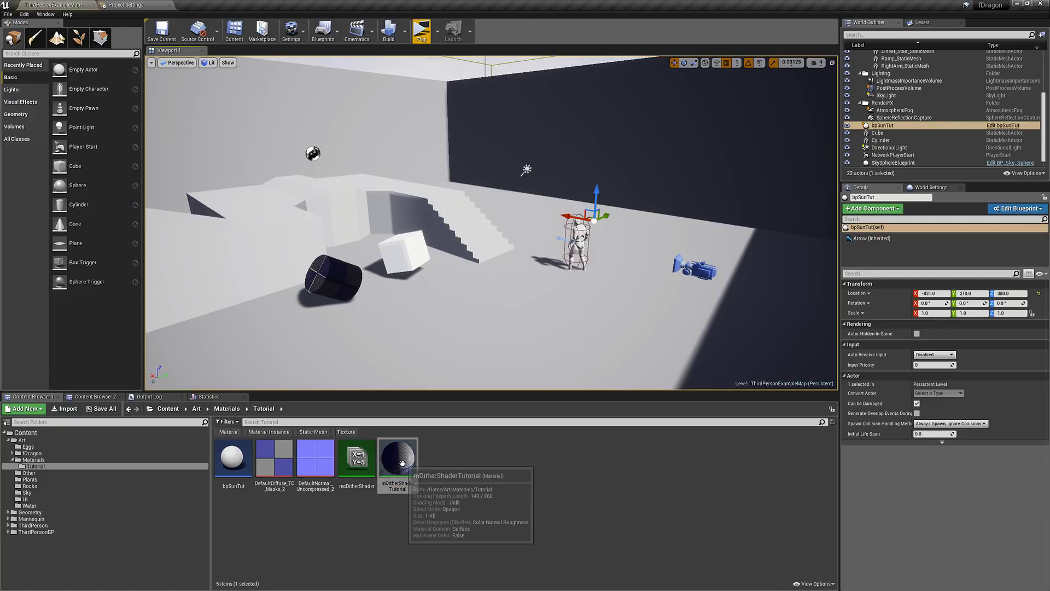
{"action": "left_click_drag", "start_coordinate": [402, 462], "coordinate": [415, 249]}
- Try to rotate the bpSunTut actor in the level to test the light direction on the shaded objects
{"action": "right_click_drag", "start_coordinate": [521, 221], "coordinate": [553, 221]}
{"action": "scroll", "coordinate": [521, 221], "scroll_direction": "up", "scroll_amount": 3}
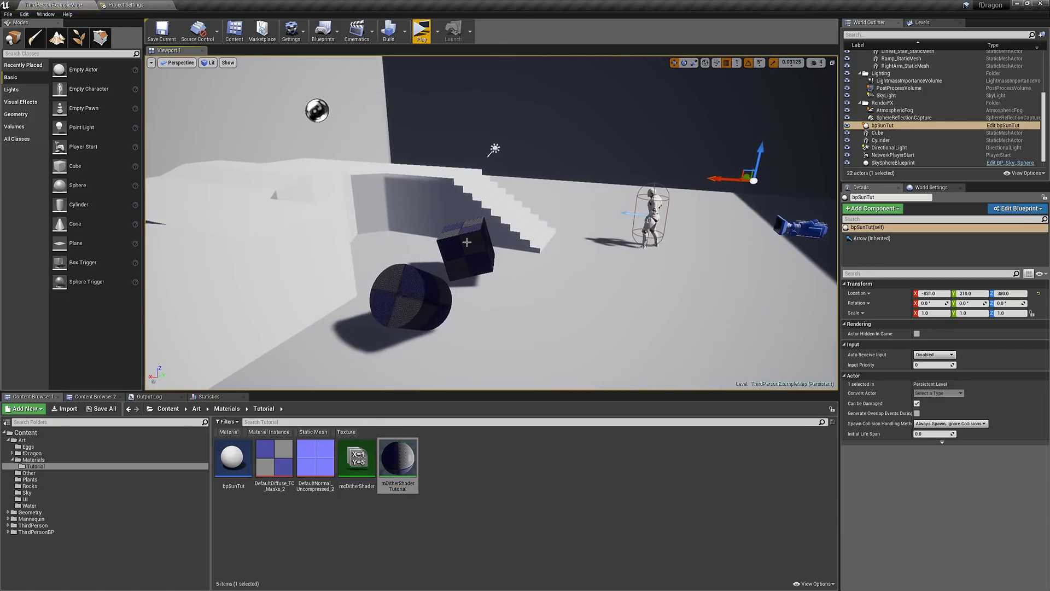
{"action": "scroll", "coordinate": [521, 221], "scroll_direction": "up", "scroll_amount": 1}
{"action": "left_click", "coordinate": [737, 180]}
{"action": "key", "text": "e"}
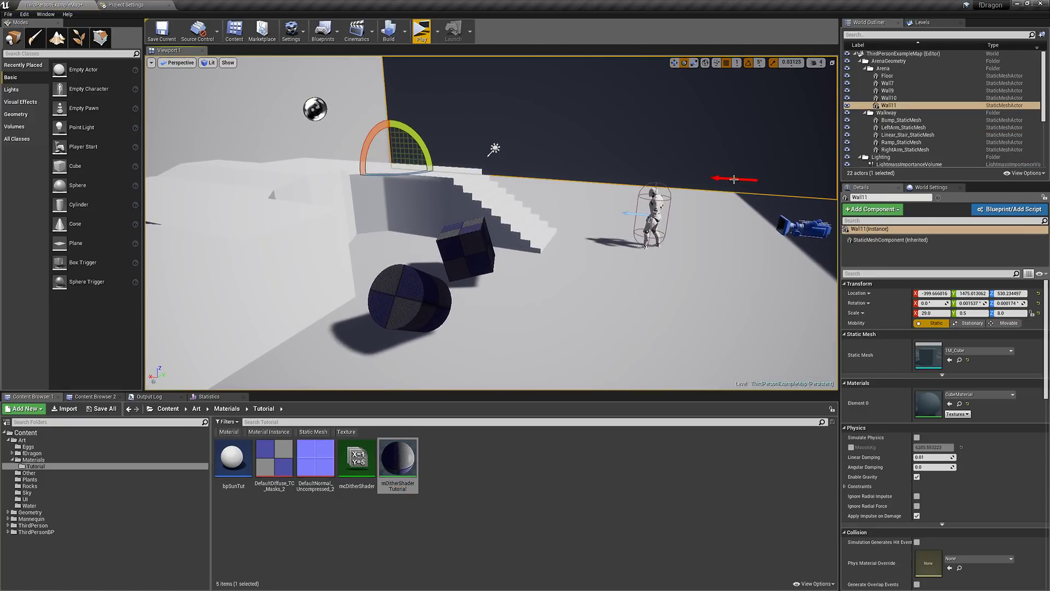
{"action": "left_click", "coordinate": [734, 178]}
{"action": "left_click_drag", "start_coordinate": [723, 159], "coordinate": [723, 156]}
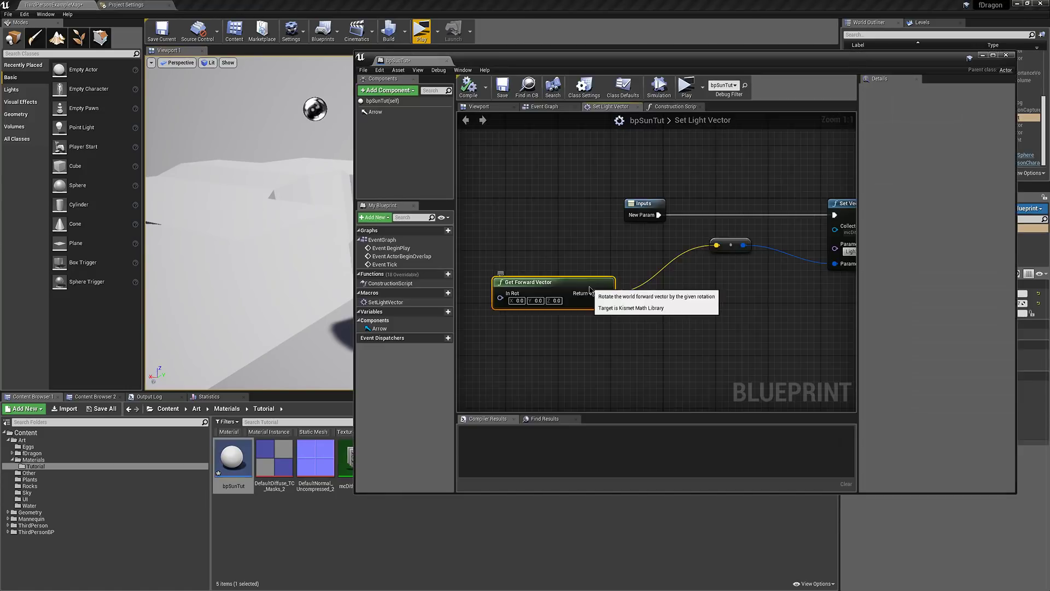
- Replace the Get Forward Vector node in bpSunTut's Set Light Vector macro with a Get Actor Forward Vector node
{"action": "key", "text": "Delete"}
{"action": "right_click", "coordinate": [557, 291]}
{"action": "type", "text": "get"}
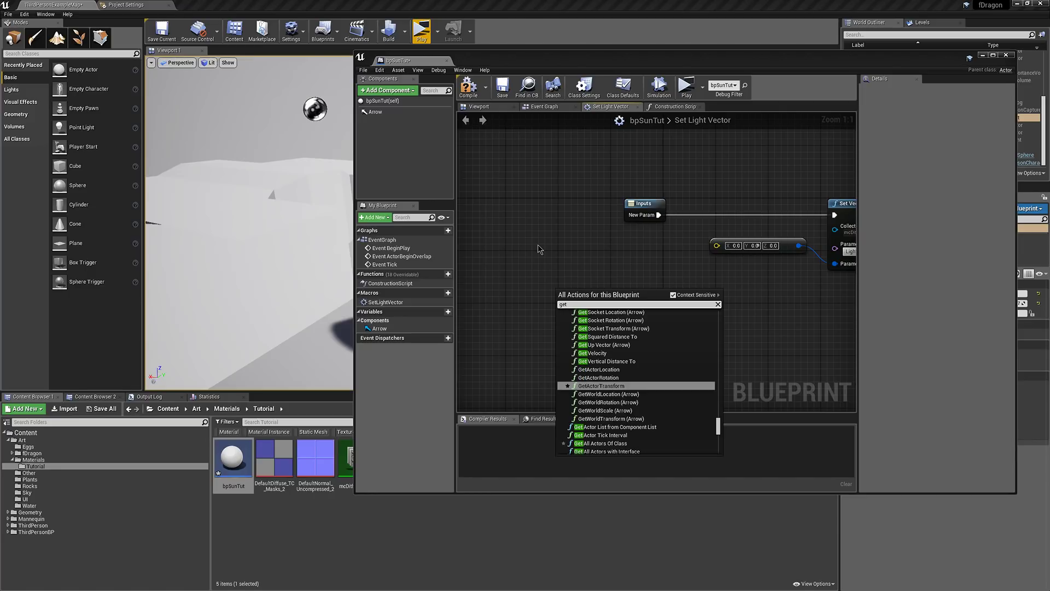
{"action": "type", "text": " forw"}
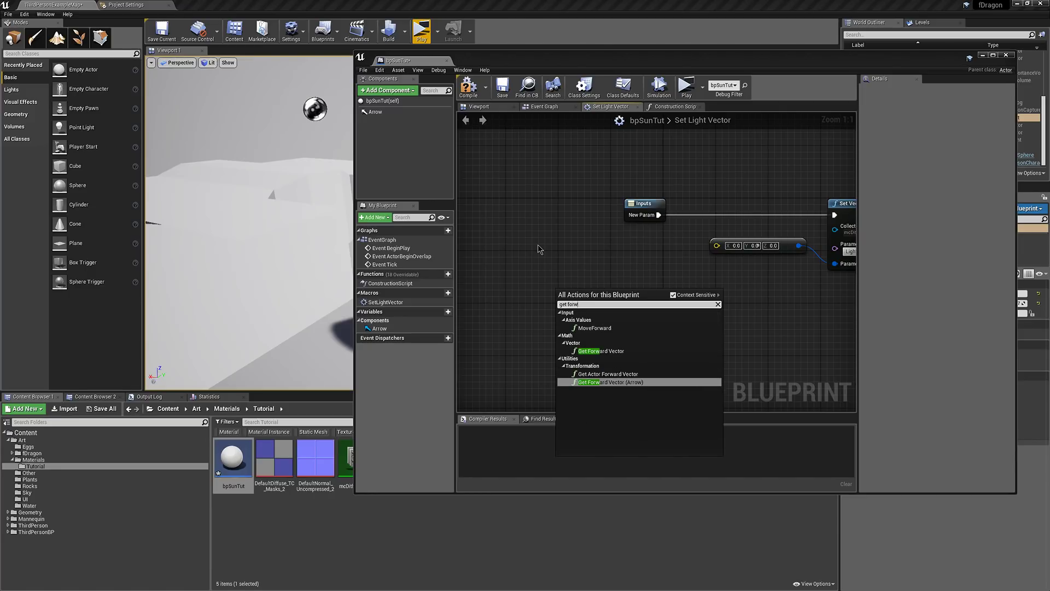
{"action": "key", "text": "Up"}
{"action": "key", "text": "Return"}
- Multiply the actor forward vector by a float of -1, feed it into the vector-to-color conversion, and compile and close bpSunTut
{"action": "left_click_drag", "start_coordinate": [609, 294], "coordinate": [658, 299]}
{"action": "type", "text": "*"}
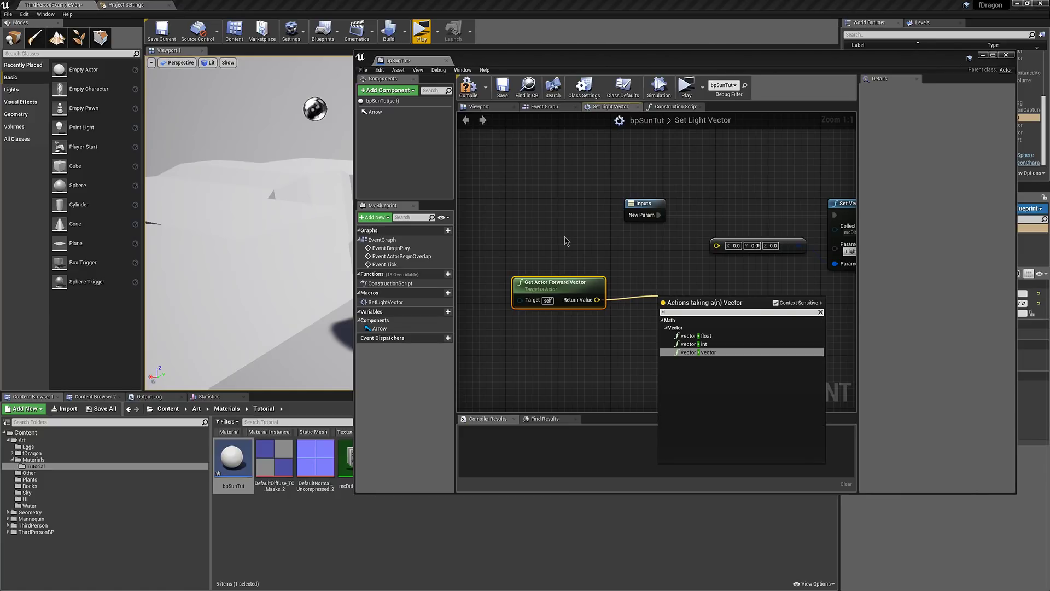
{"action": "key", "text": "Up"}
{"action": "key", "text": "Up"}
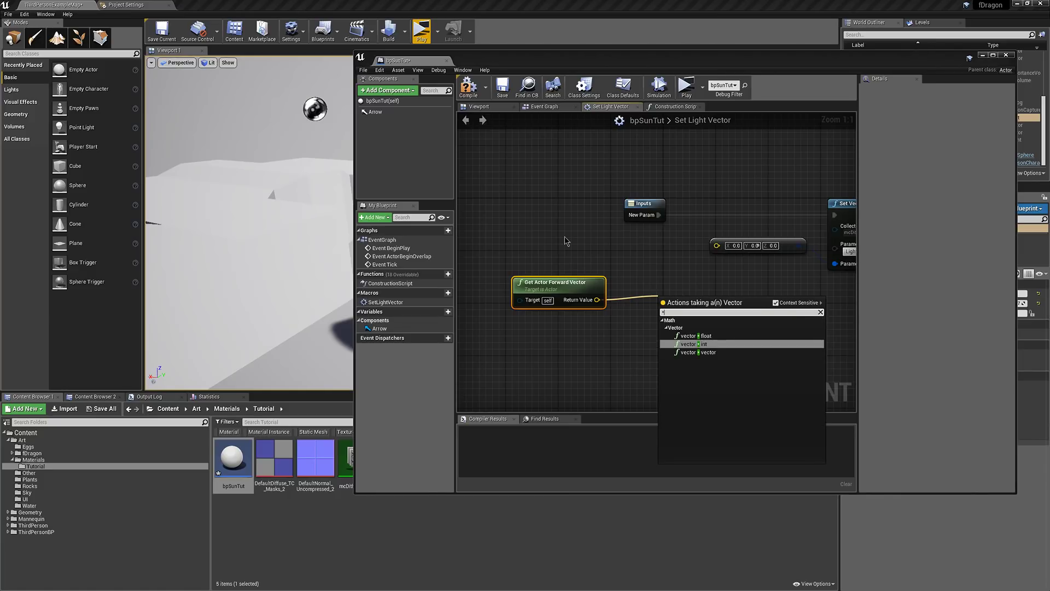
{"action": "key", "text": "Return"}
{"action": "left_click", "coordinate": [677, 313]}
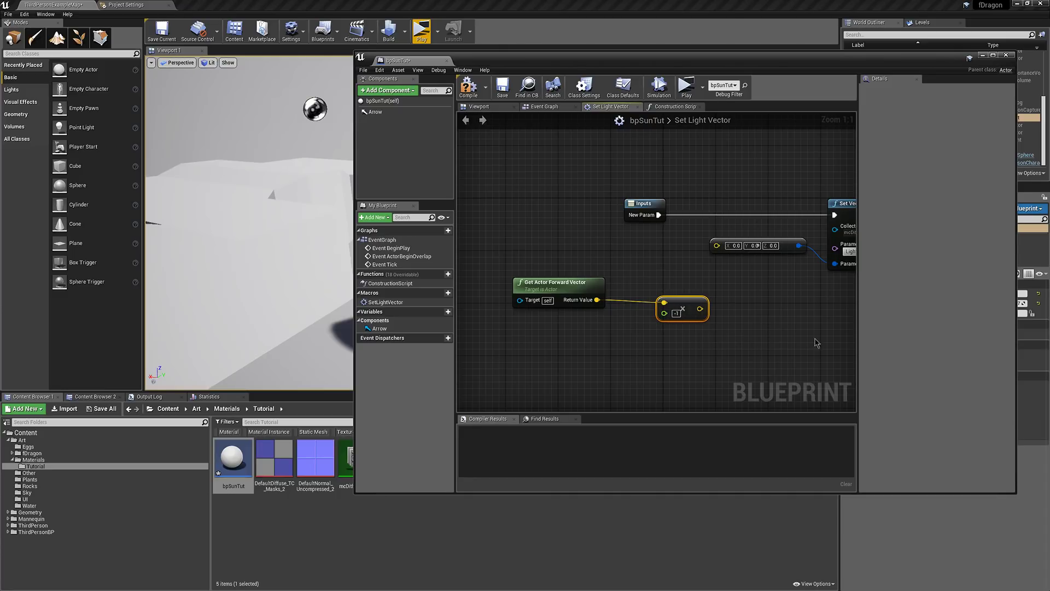
{"action": "left_click_drag", "start_coordinate": [701, 311], "coordinate": [717, 245]}
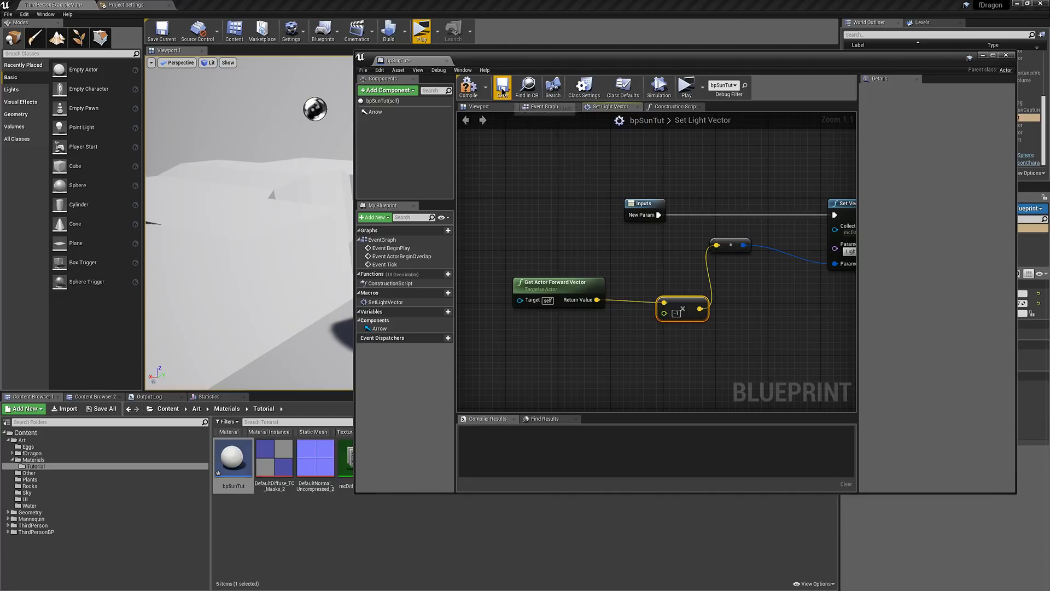
{"action": "left_click", "coordinate": [466, 92]}
{"action": "left_click", "coordinate": [448, 60]}
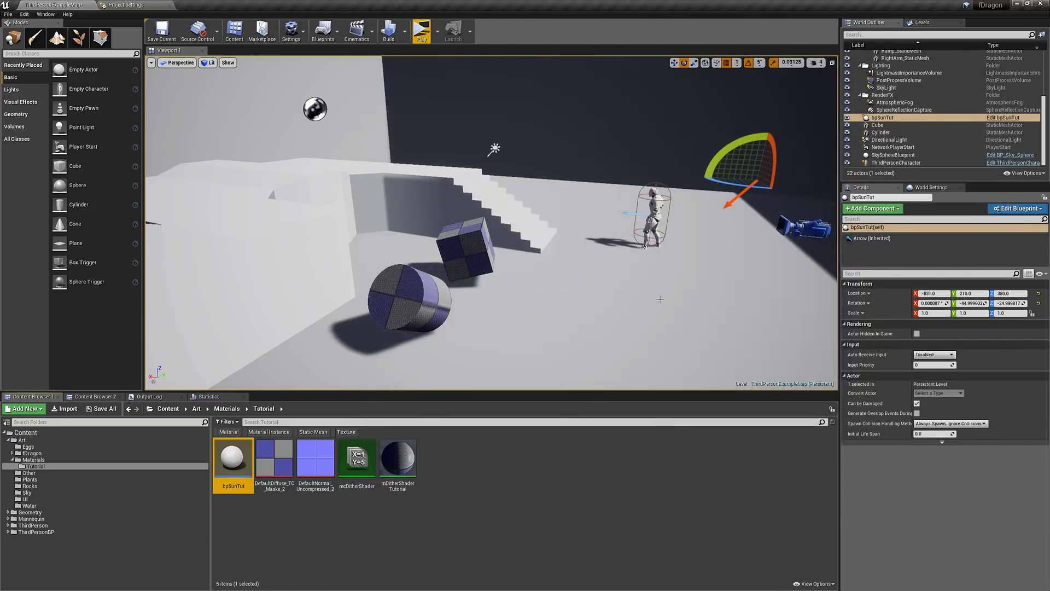
- Rotate the bpSunTut actor to about -49° Y and -92° Z and inspect the shading on the cube and cylinder
{"action": "mouse_move", "coordinate": [725, 159]}
{"action": "left_mouse_down"}
{"action": "mouse_move", "coordinate": [736, 199]}
{"action": "mouse_move", "coordinate": [753, 208]}
{"action": "mouse_move", "coordinate": [746, 186]}
{"action": "mouse_move", "coordinate": [775, 188]}
{"action": "mouse_move", "coordinate": [751, 185]}
{"action": "left_mouse_up"}
{"action": "right_click_drag", "start_coordinate": [751, 186], "coordinate": [612, 192]}
{"action": "right_click_drag", "start_coordinate": [657, 252], "coordinate": [539, 244]}
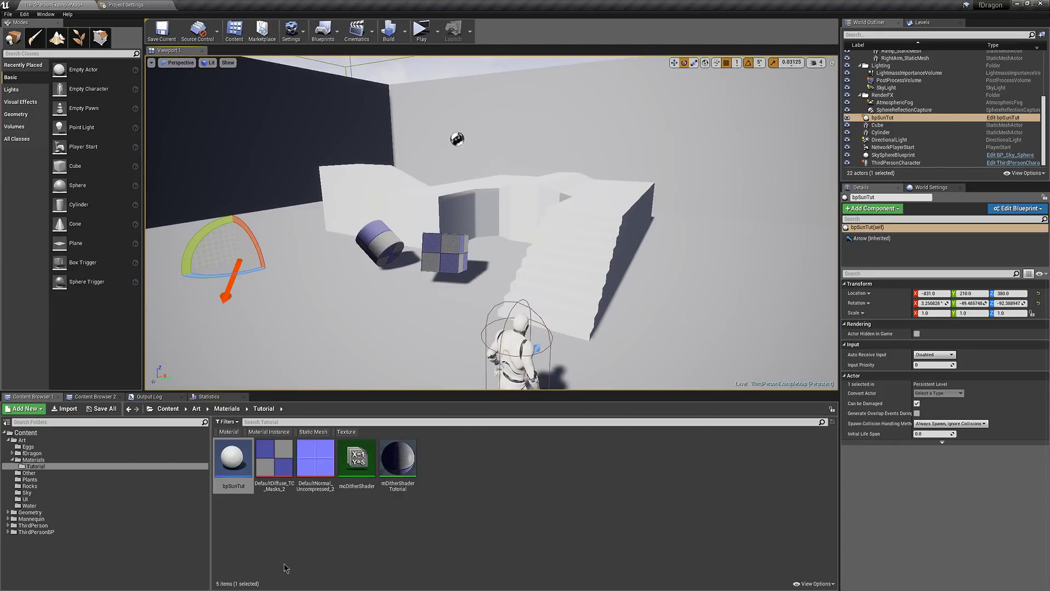
{"action": "left_click", "coordinate": [447, 239]}
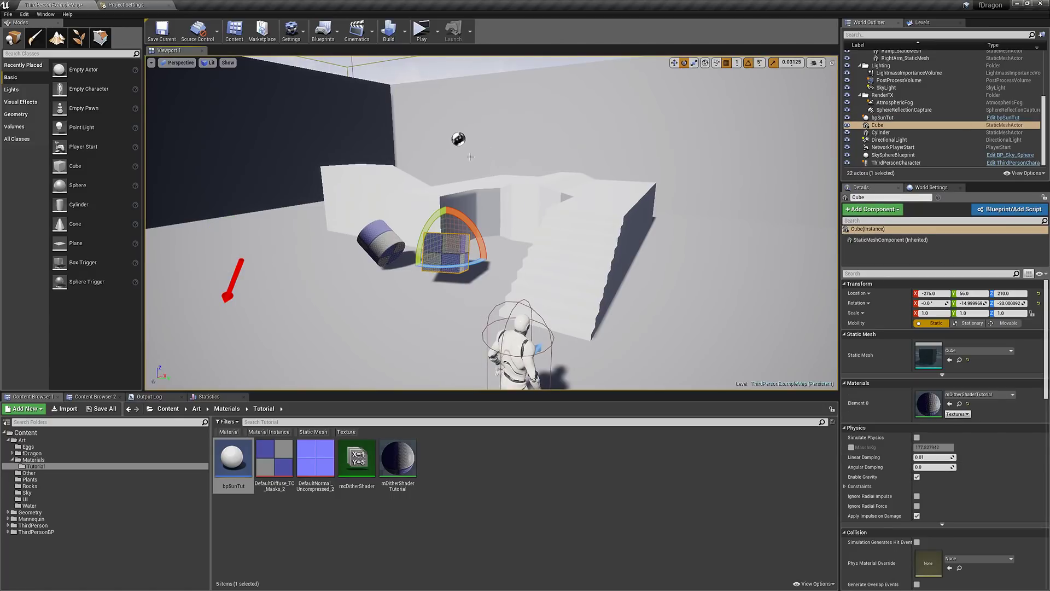
{"action": "right_click_drag", "start_coordinate": [469, 165], "coordinate": [459, 255]}
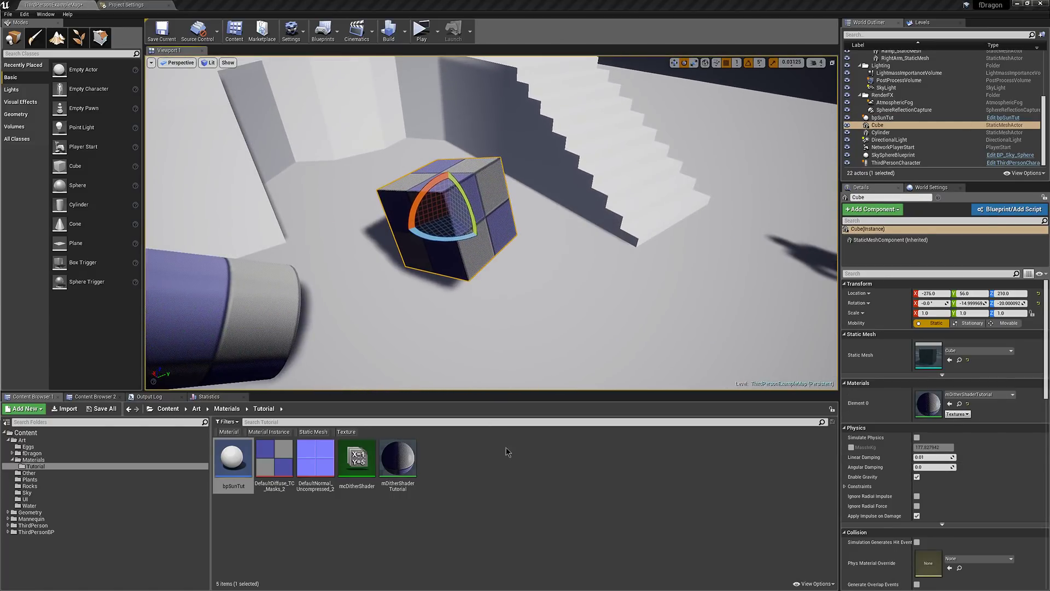
- Create a Blueprint Function Library named DitherTutBfl in the Tutorial folder
{"action": "right_click", "coordinate": [479, 478]}
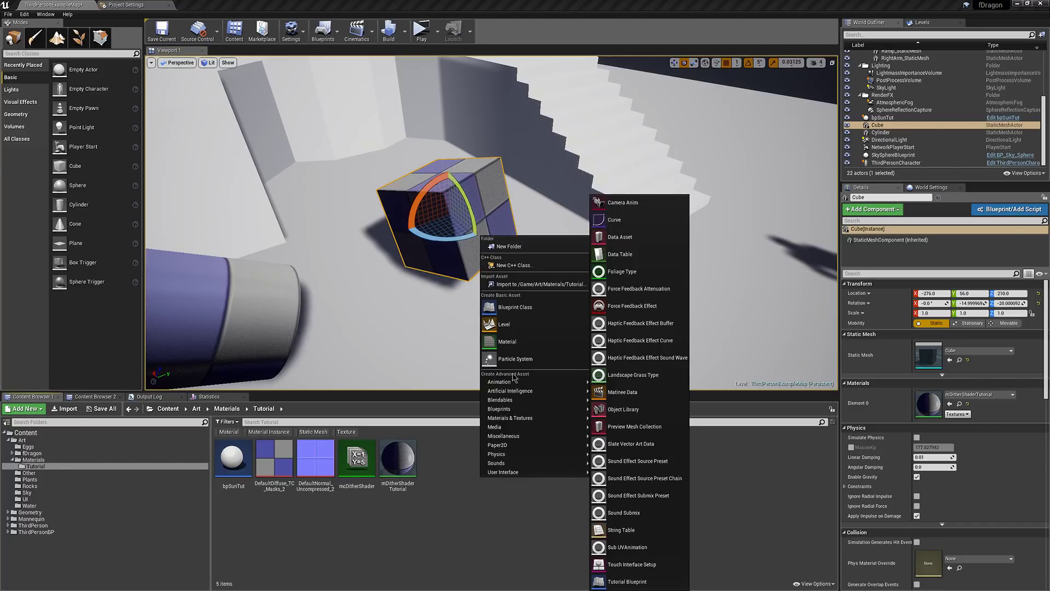
{"action": "mouse_move", "coordinate": [528, 458]}
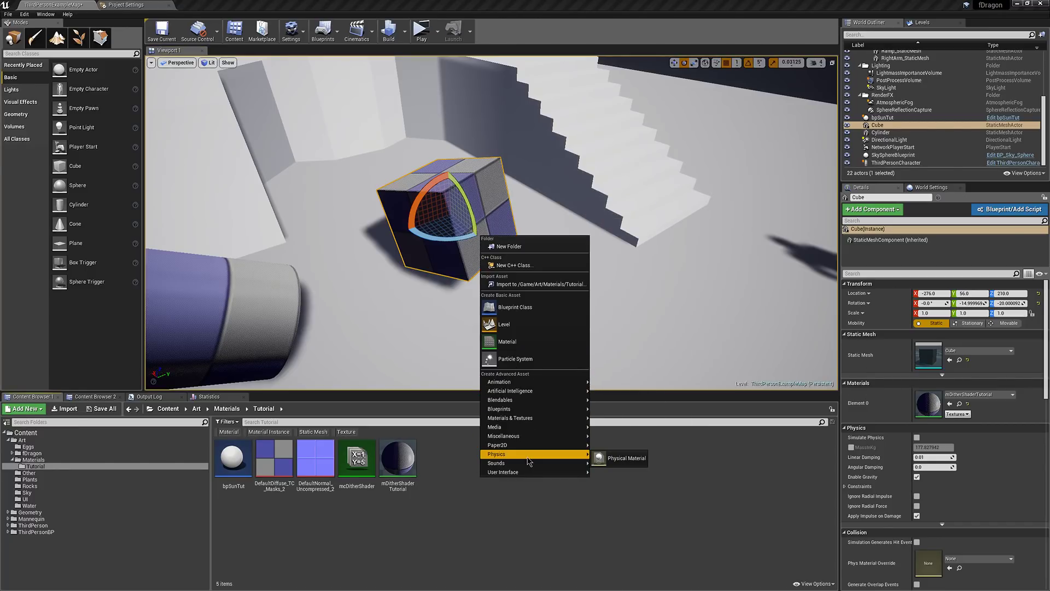
{"action": "mouse_move", "coordinate": [526, 409]}
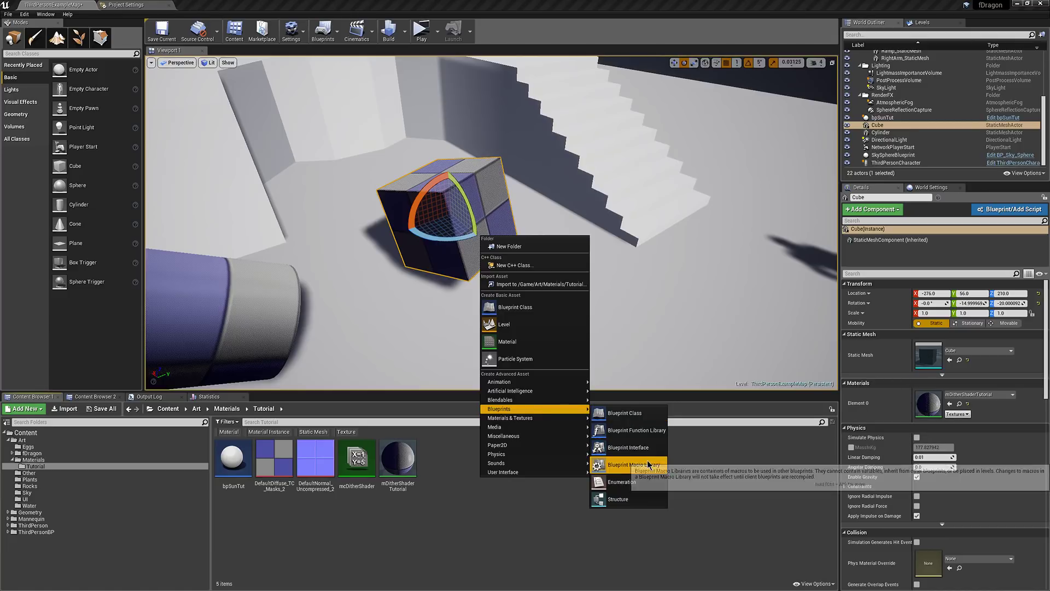
{"action": "left_click", "coordinate": [656, 432]}
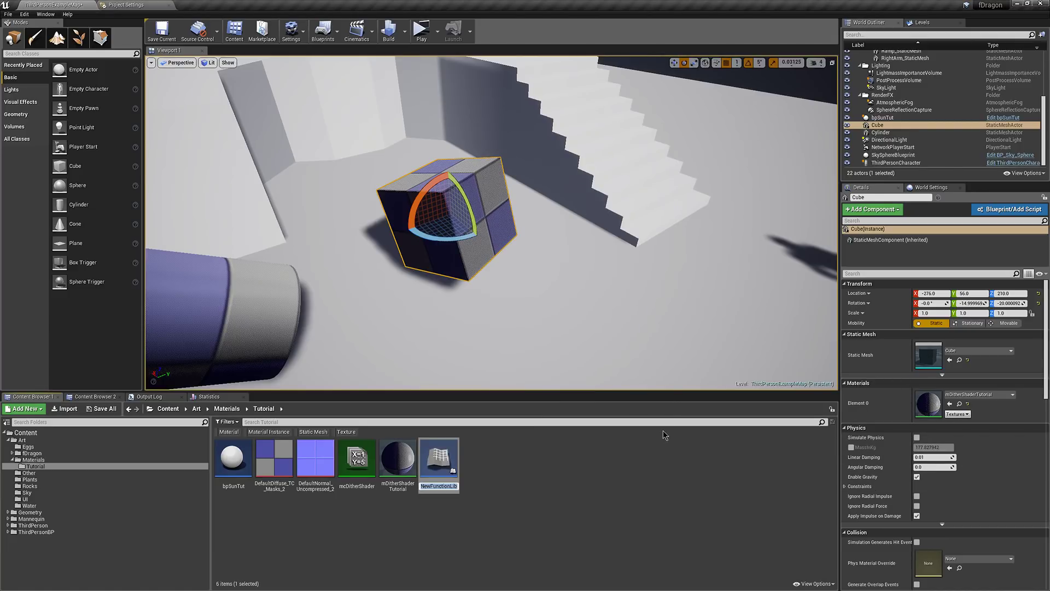
{"action": "type", "text": "DitherTutBfl"}
{"action": "key", "text": "Return"}
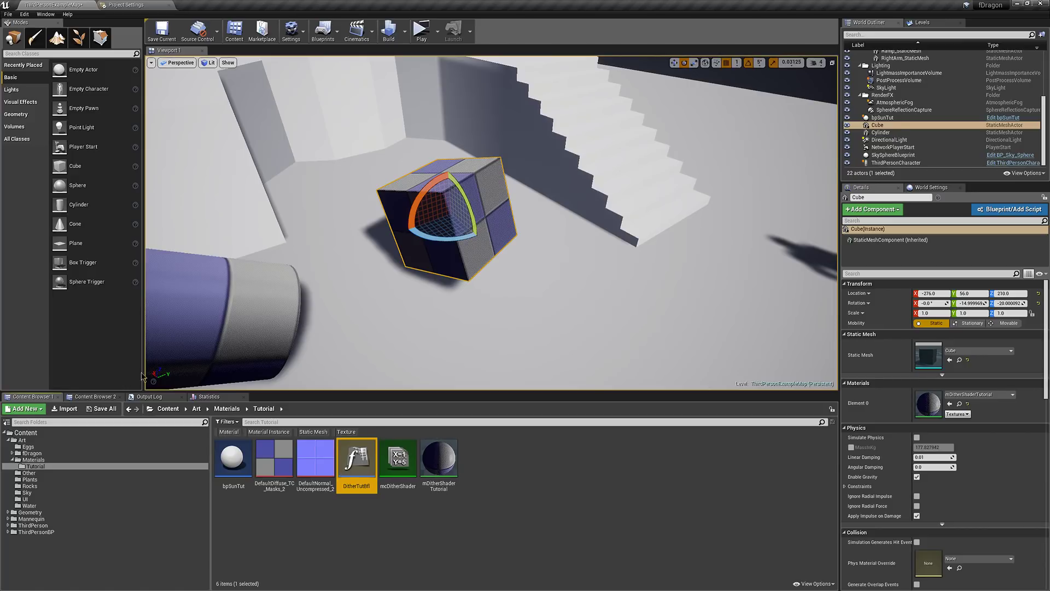
- Open DitherTutBfl and name its new function SetShade
{"action": "double_click", "coordinate": [357, 462]}
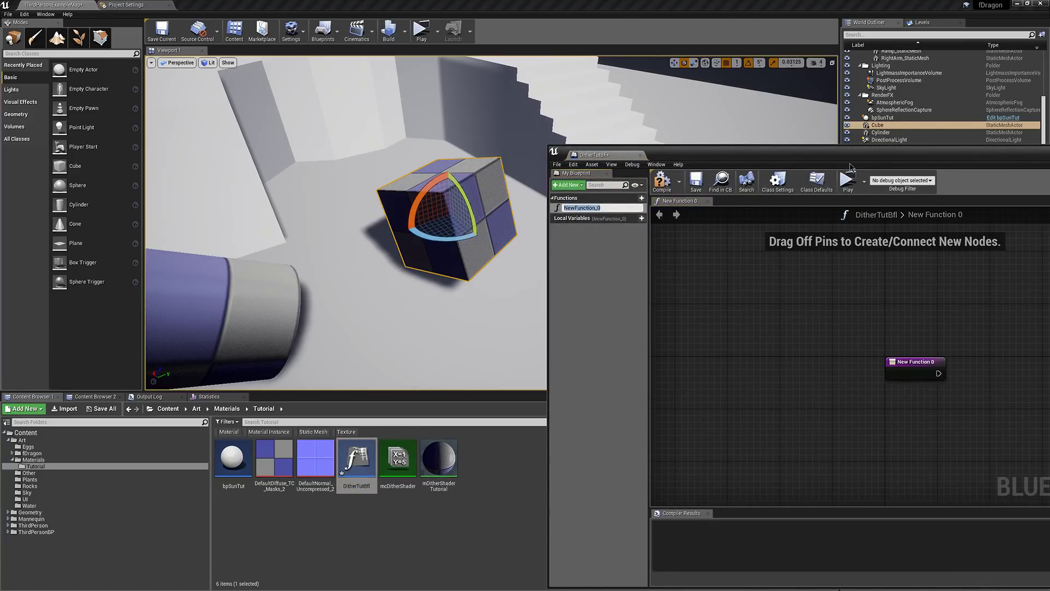
{"action": "type", "text": "SetShade"}
{"action": "key", "text": "Return"}
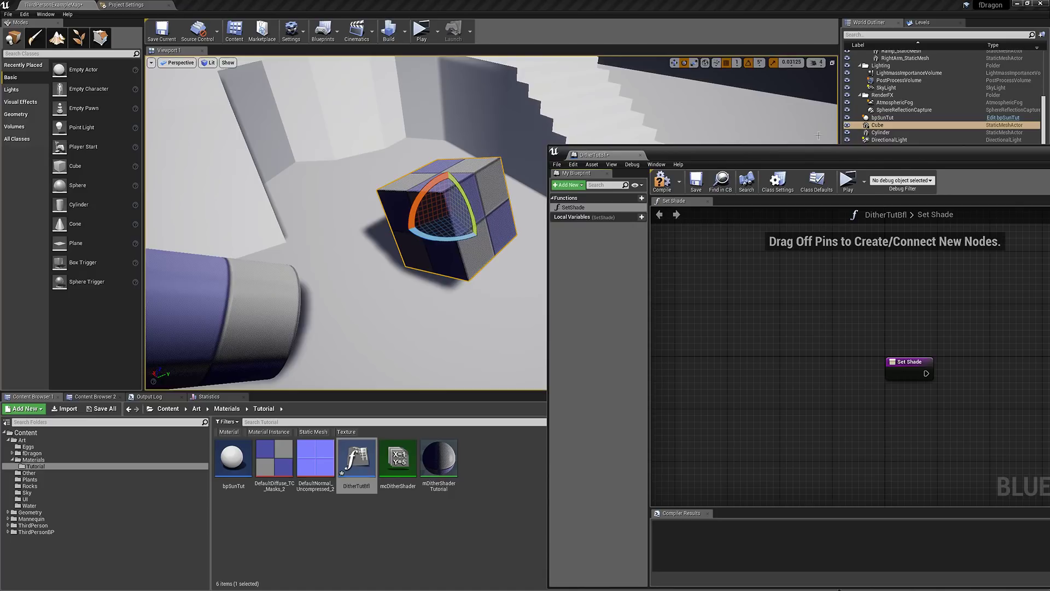
{"action": "left_click_drag", "start_coordinate": [808, 158], "coordinate": [530, 101]}
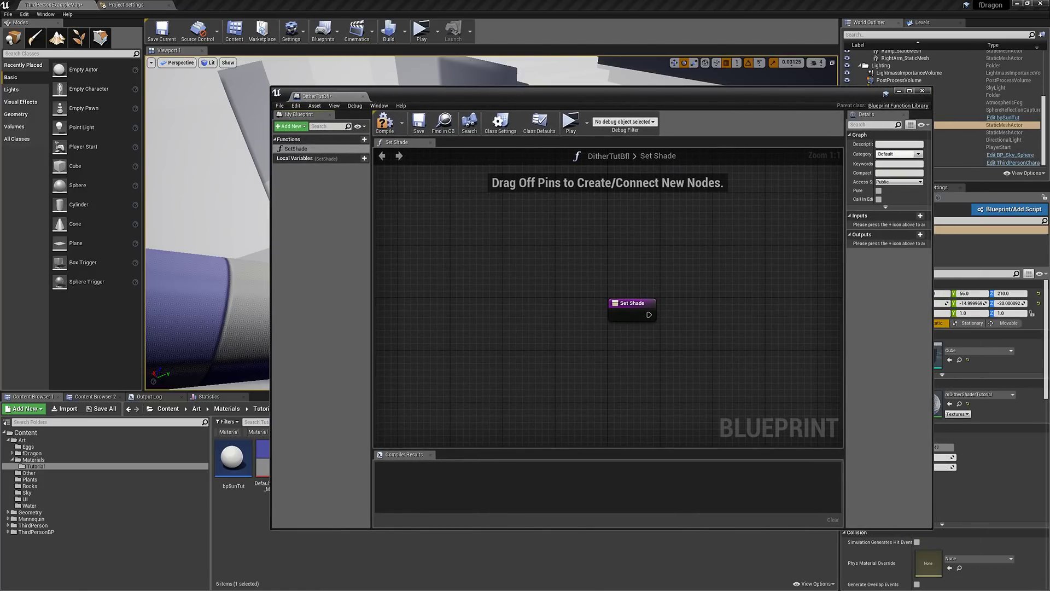
- Add a Vector input named StartingLocation to the SetShade function
{"action": "left_click", "coordinate": [909, 217]}
{"action": "left_click", "coordinate": [897, 226]}
{"action": "left_click", "coordinate": [831, 304]}
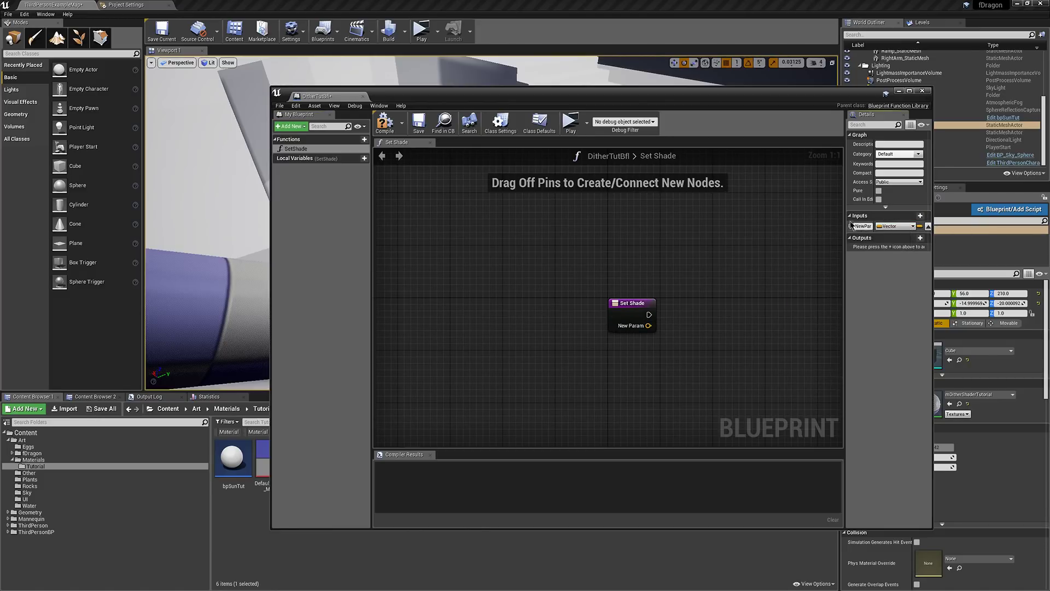
{"action": "double_click", "coordinate": [811, 99]}
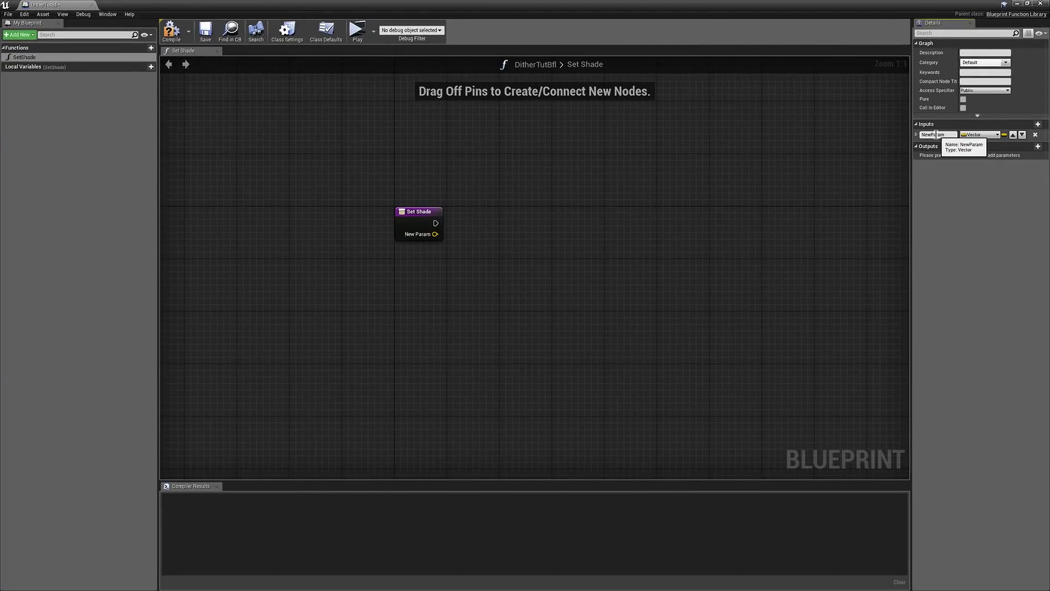
{"action": "key", "text": "Tab"}
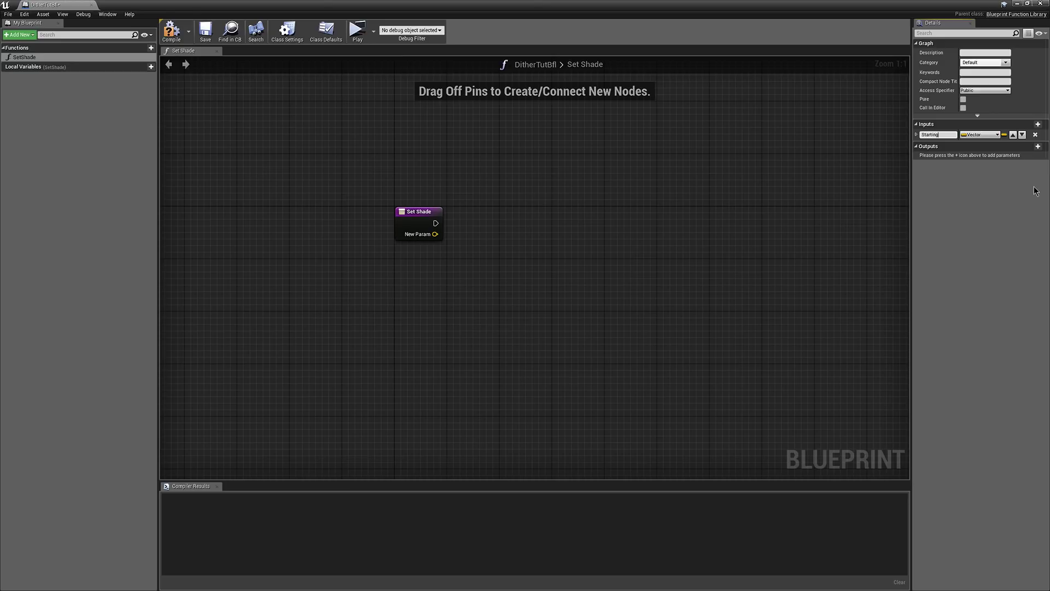
{"action": "type", "text": "StartingLocation"}
{"action": "key", "text": "Return"}
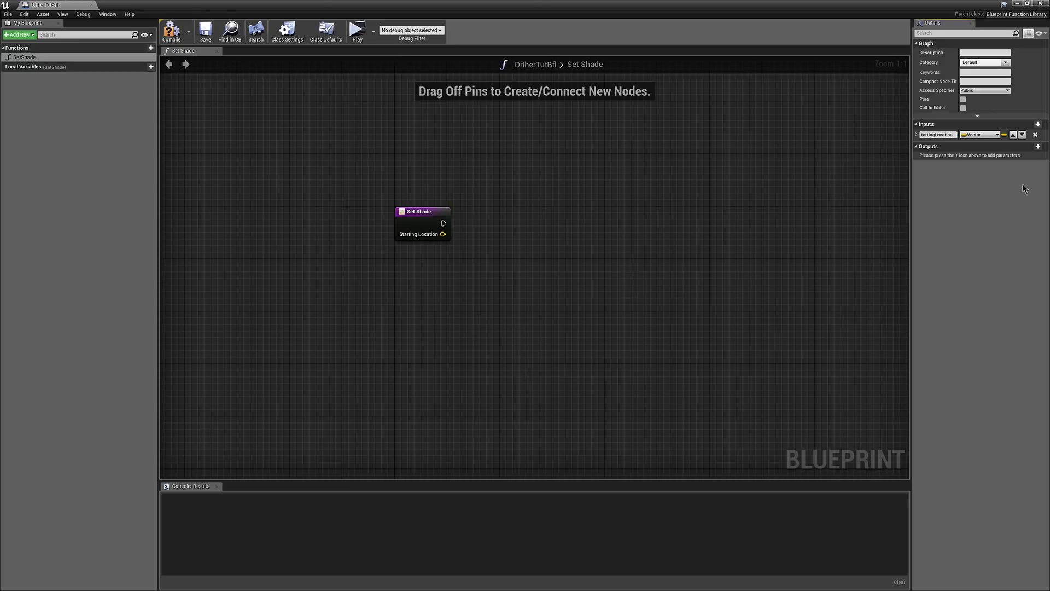
- Add a Float input named Length to SetShade with a default value of 500
{"action": "left_click", "coordinate": [1038, 124]}
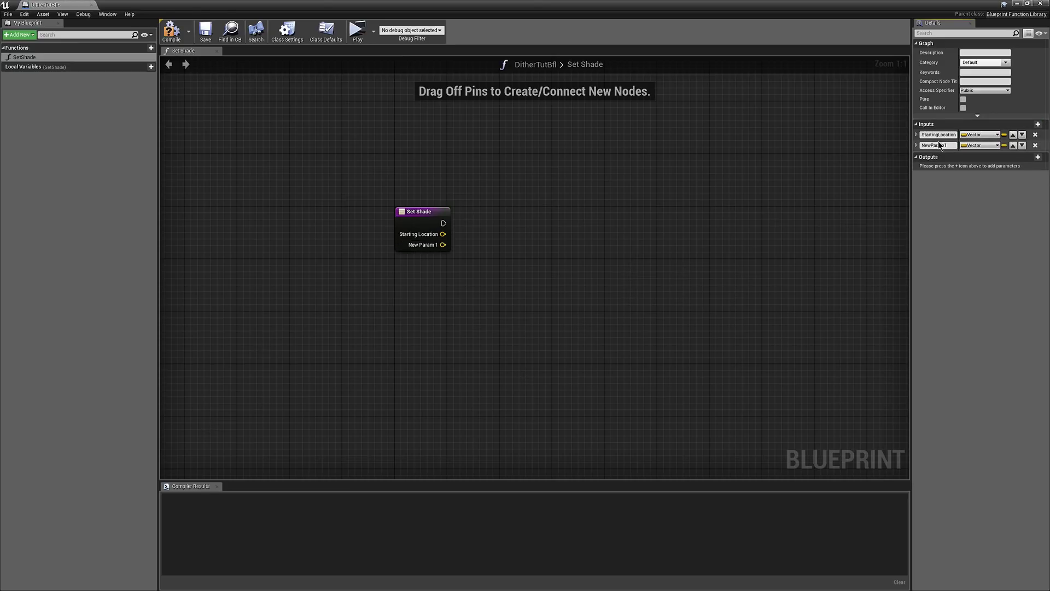
{"action": "left_click", "coordinate": [978, 147]}
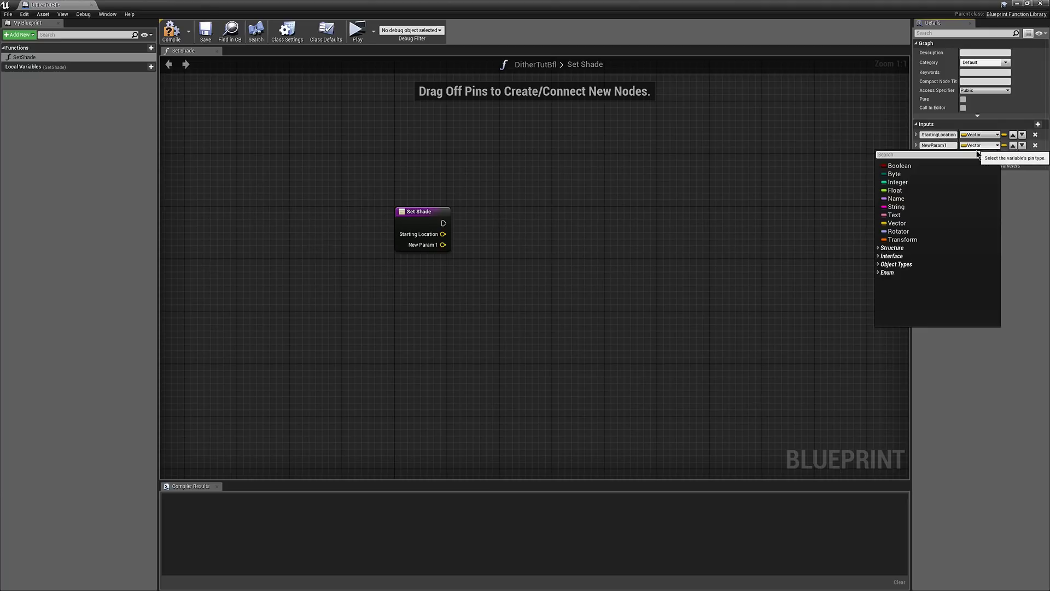
{"action": "left_click", "coordinate": [907, 192]}
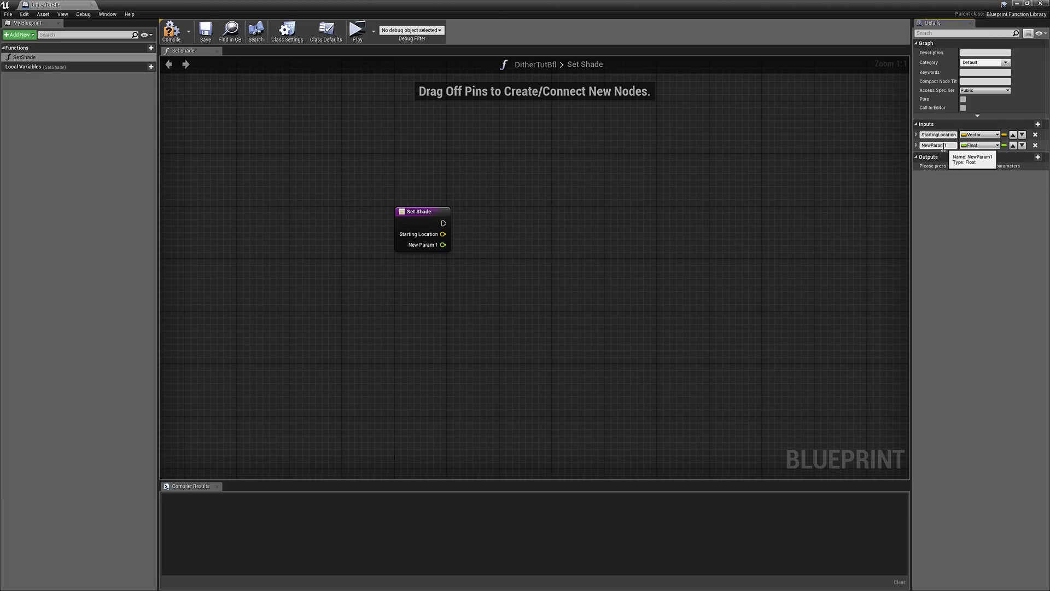
{"action": "left_click", "coordinate": [951, 145]}
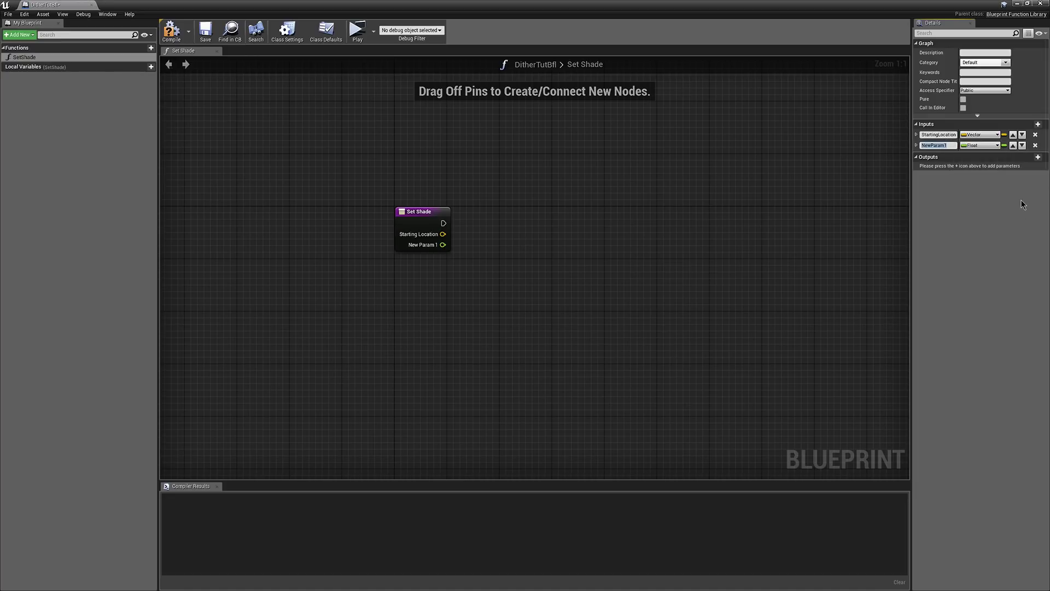
{"action": "type", "text": "Length"}
{"action": "key", "text": "Return"}
{"action": "left_click", "coordinate": [916, 145]}
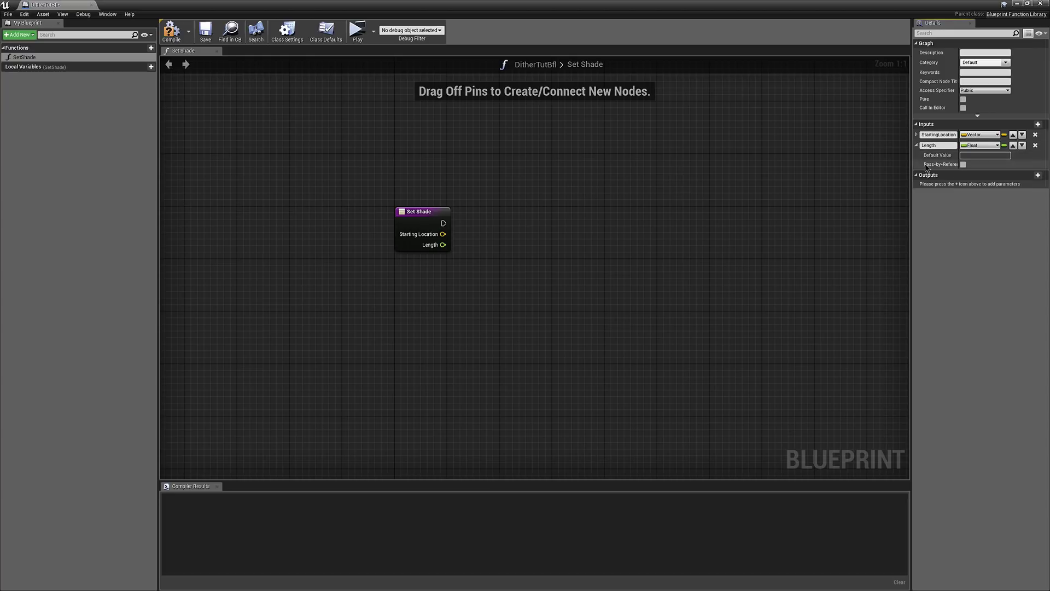
{"action": "type", "text": "500"}
{"action": "key", "text": "Return"}
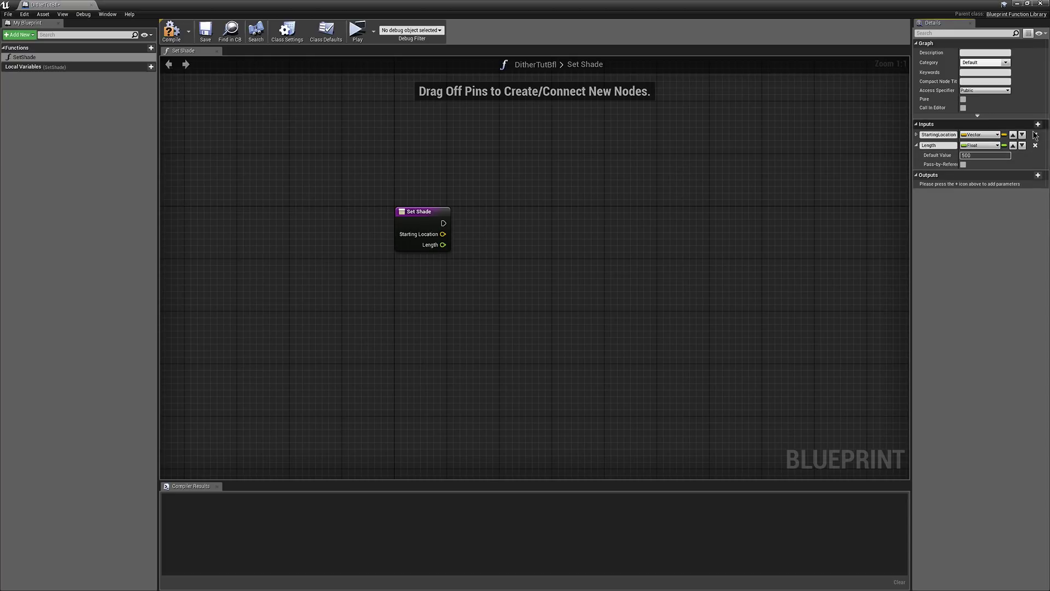
- Add a Float input named CurrentShade to SetShade and enable Pass-by-Reference for it
{"action": "left_click", "coordinate": [1038, 124]}
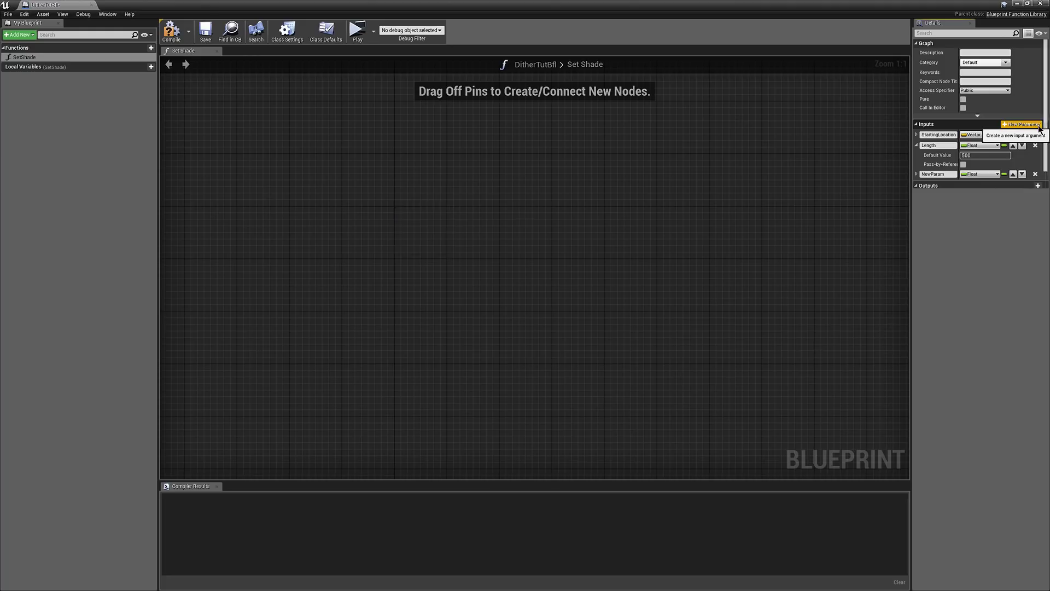
{"action": "left_click", "coordinate": [925, 174]}
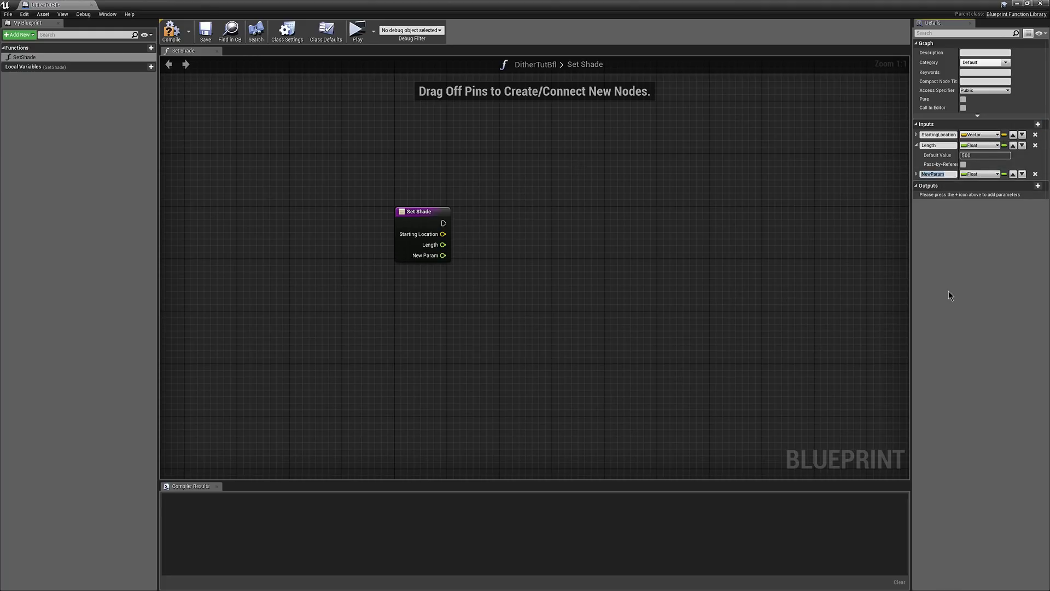
{"action": "type", "text": "CurrentShade"}
{"action": "key", "text": "Return"}
{"action": "left_click", "coordinate": [916, 174]}
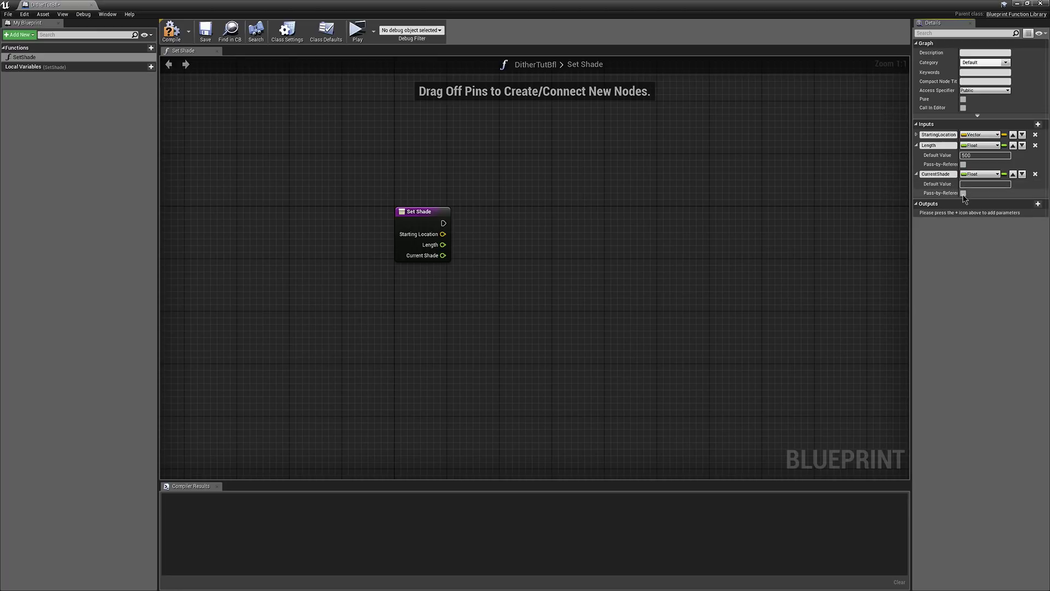
{"action": "left_click", "coordinate": [963, 193]}
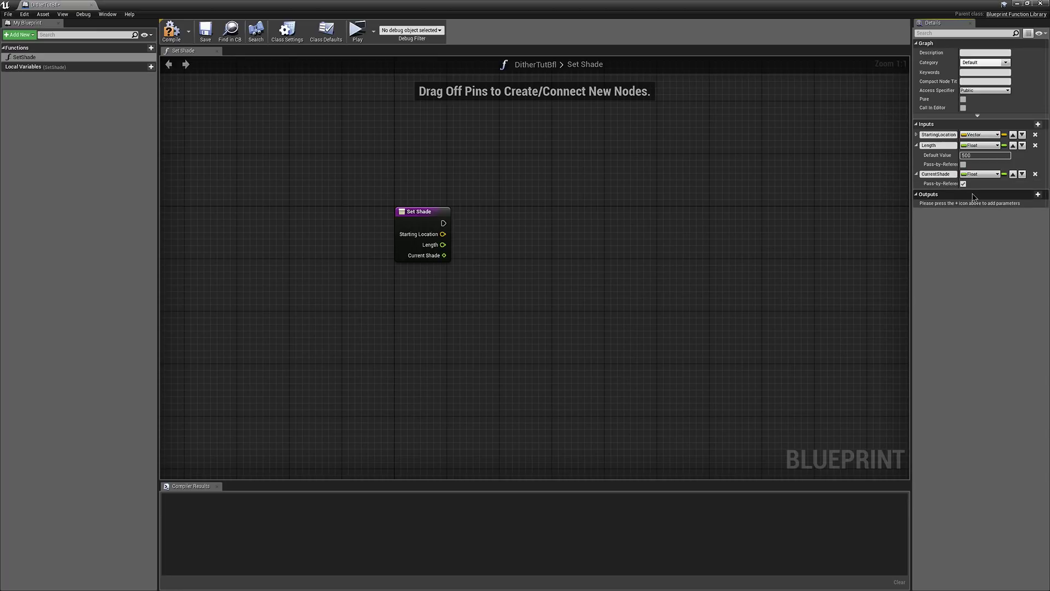
- Add a Float input named DeltaTime to the SetShade function
{"action": "left_click", "coordinate": [1021, 124]}
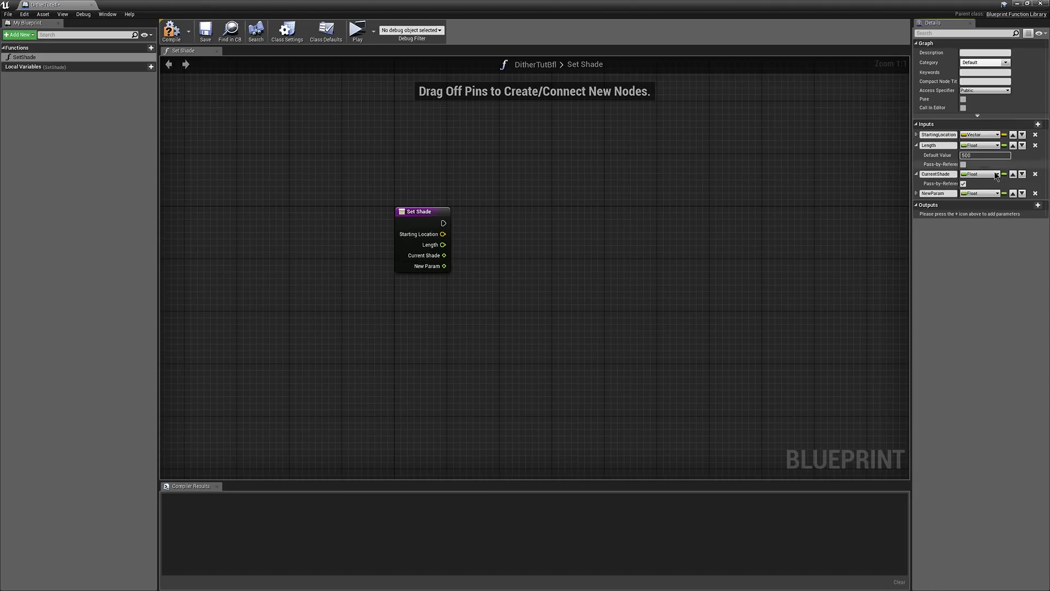
{"action": "left_click", "coordinate": [953, 193]}
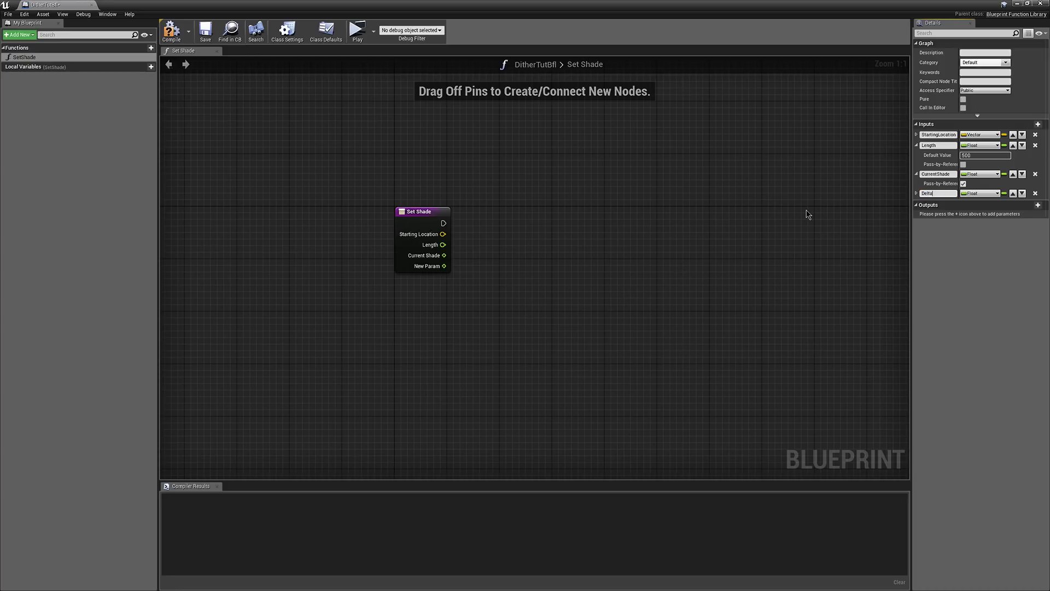
{"action": "type", "text": "DeltaTime"}
{"action": "key", "text": "Return"}
- Add a Float input named InterpSpeed to the SetShade function
{"action": "left_click", "coordinate": [1038, 124]}
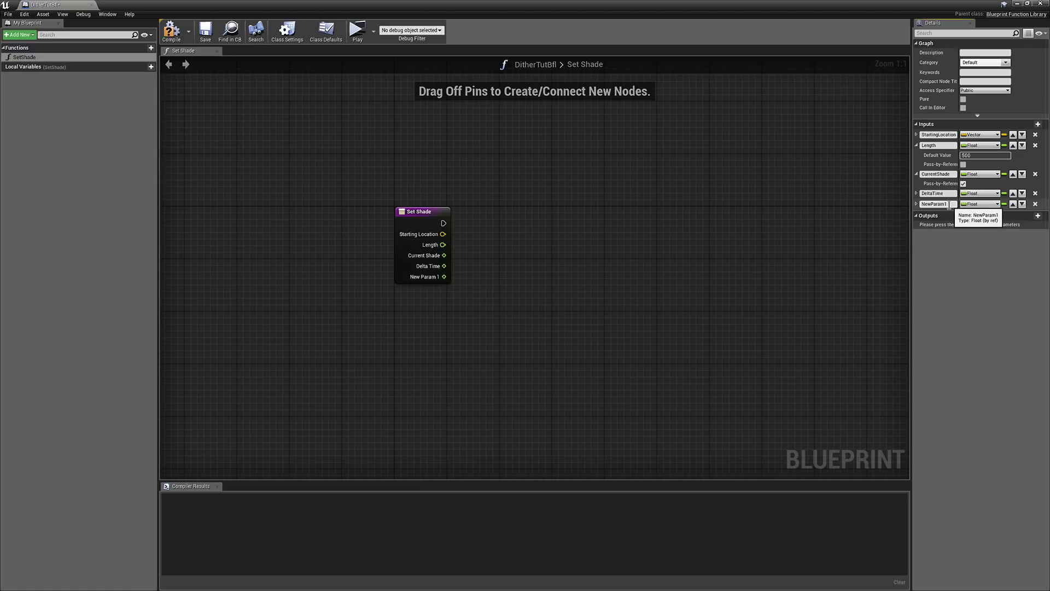
{"action": "left_click", "coordinate": [950, 204]}
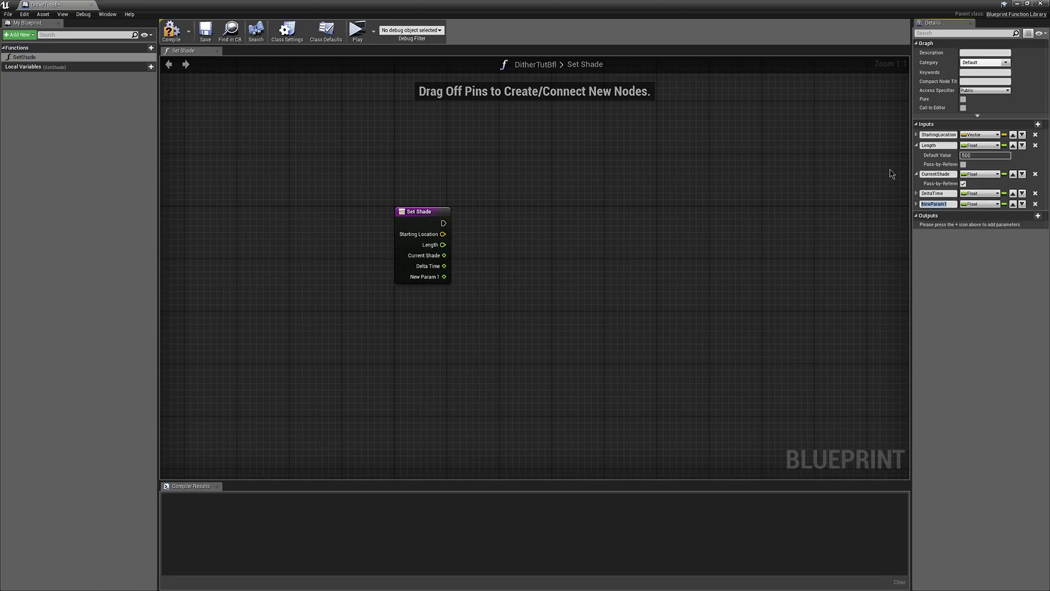
{"action": "type", "text": "InterpSpeed"}
{"action": "key", "text": "Return"}
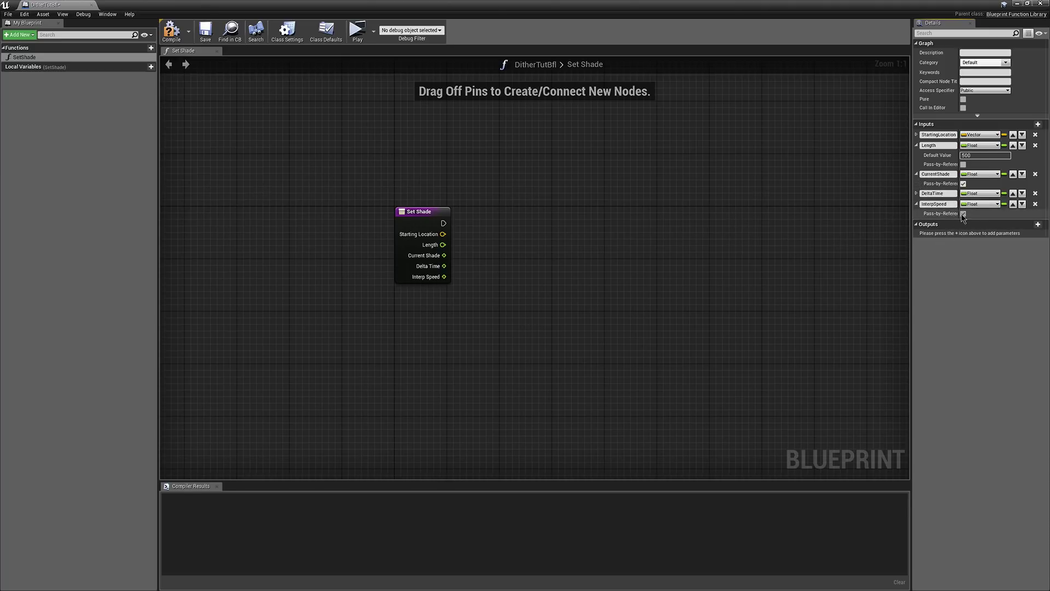
- Disable Pass-by-Reference for the InterpSpeed and DeltaTime inputs and set InterpSpeed's default value to 1
{"action": "left_click", "coordinate": [917, 204]}
{"action": "left_click", "coordinate": [966, 214]}
{"action": "type", "text": "1"}
{"action": "key", "text": "Return"}
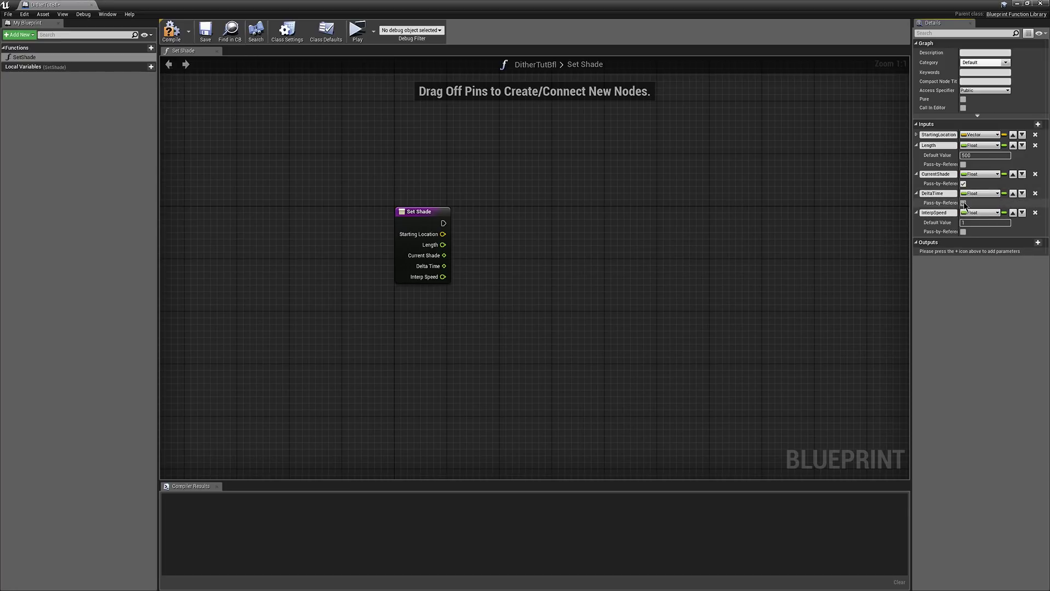
{"action": "left_click", "coordinate": [917, 194]}
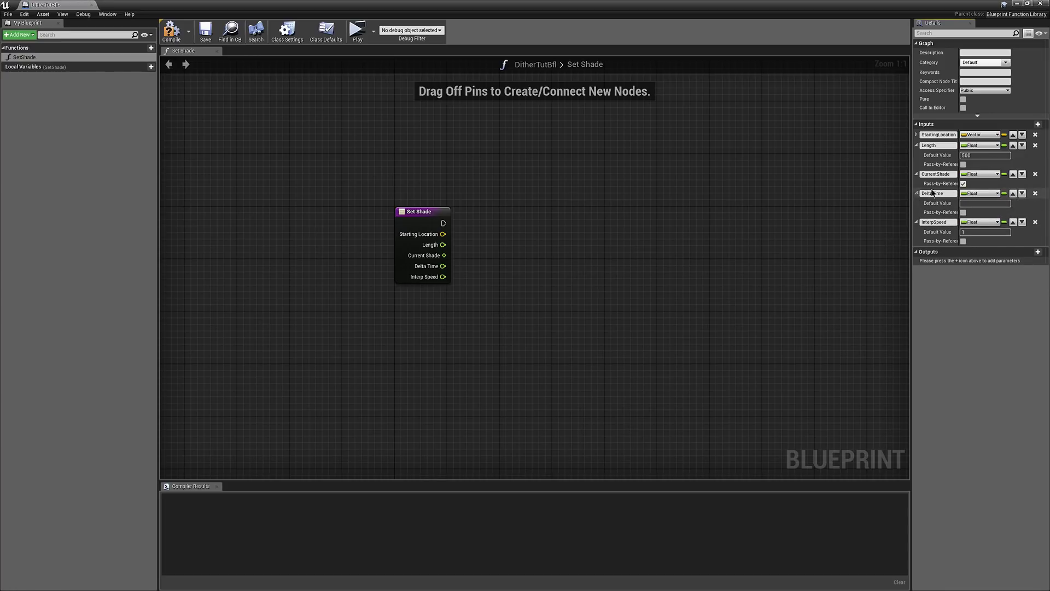
- Add a SetShade input named MeshComponent with the Mesh Component object reference type
{"action": "left_click", "coordinate": [1040, 125]}
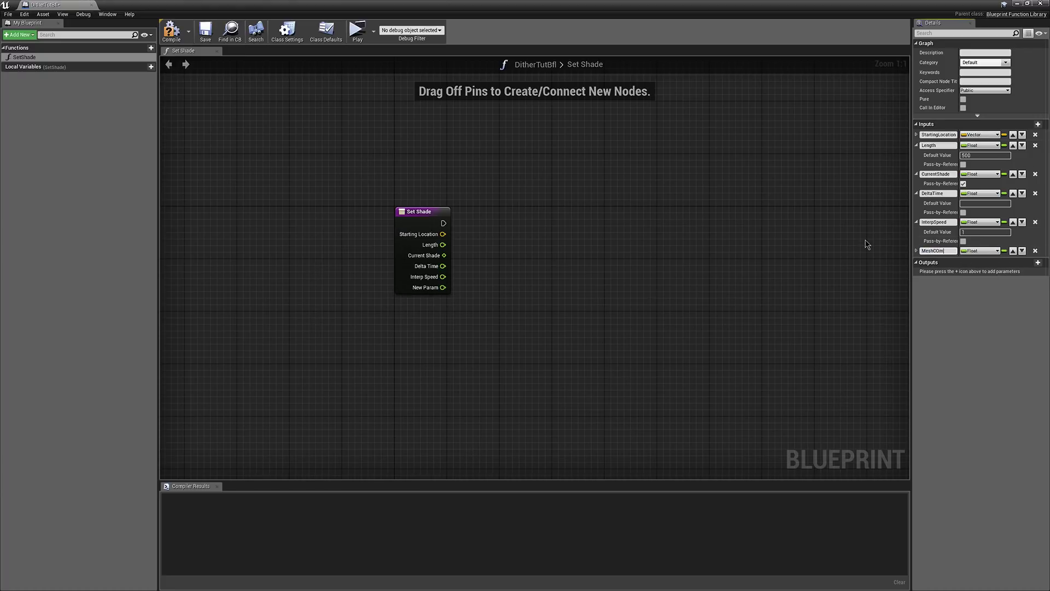
{"action": "key", "text": "Return"}
{"action": "left_click", "coordinate": [981, 252]}
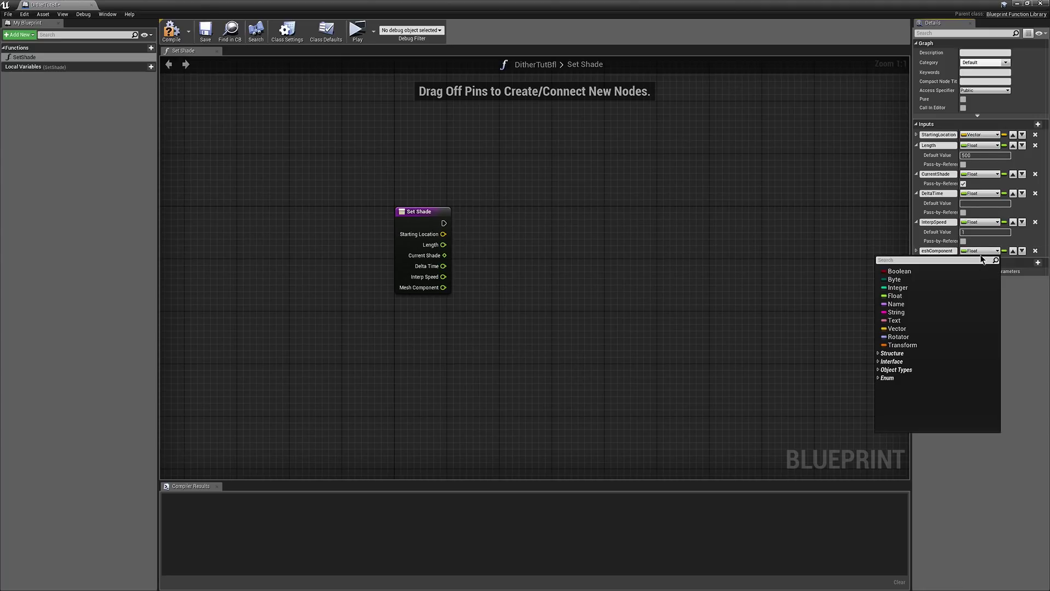
{"action": "type", "text": "meshcomponent"}
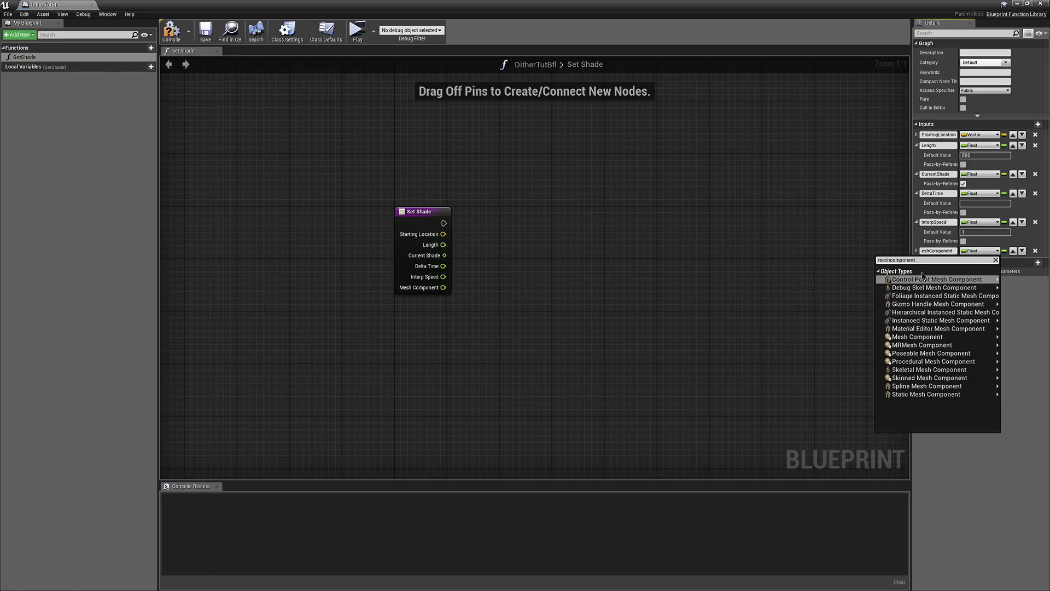
{"action": "mouse_move", "coordinate": [919, 337]}
{"action": "left_click", "coordinate": [843, 335]}
- Add a Get Vector Parameter Value node after the Set Shade entry, using collection mcDitherShader and parameter LightVector
{"action": "right_click_drag", "start_coordinate": [554, 255], "coordinate": [482, 262]}
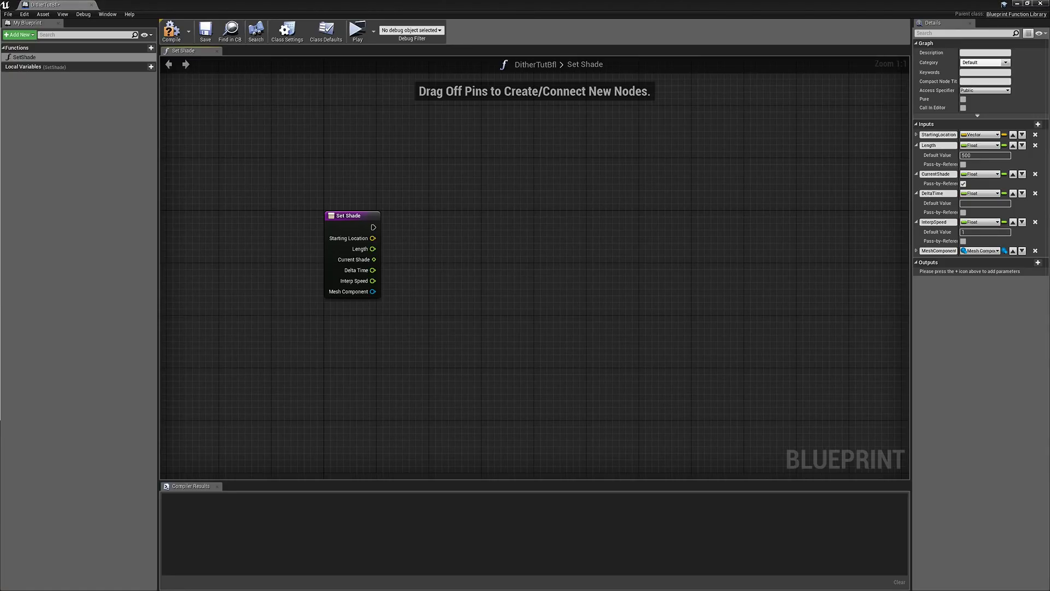
{"action": "left_click_drag", "start_coordinate": [374, 227], "coordinate": [462, 191]}
{"action": "type", "text": "get vecto"}
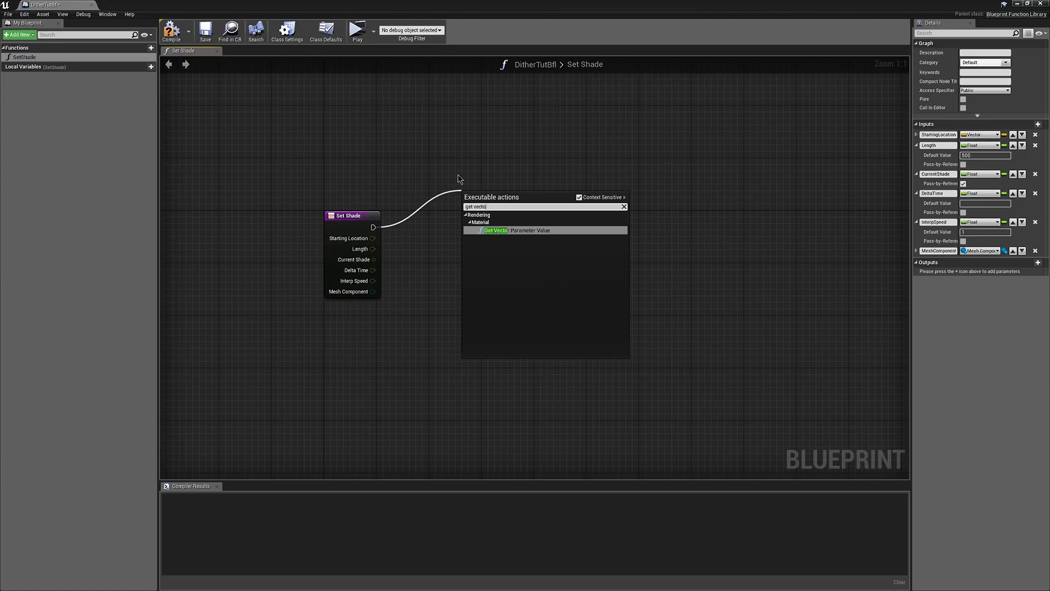
{"action": "key", "text": "Return"}
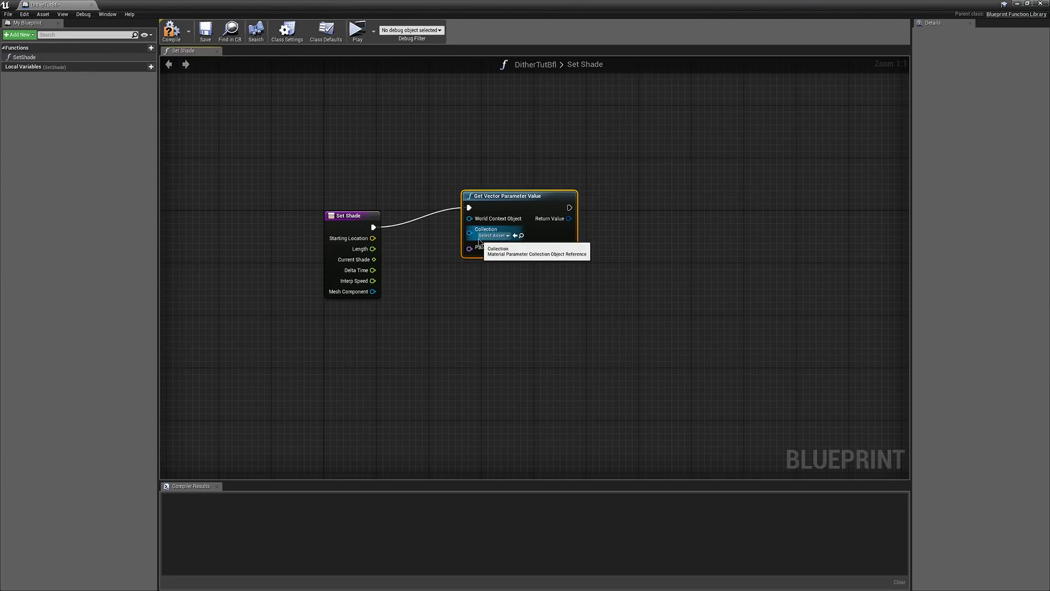
{"action": "left_click", "coordinate": [494, 235]}
{"action": "left_click", "coordinate": [528, 270]}
{"action": "left_click", "coordinate": [520, 249]}
{"action": "left_click", "coordinate": [534, 259]}
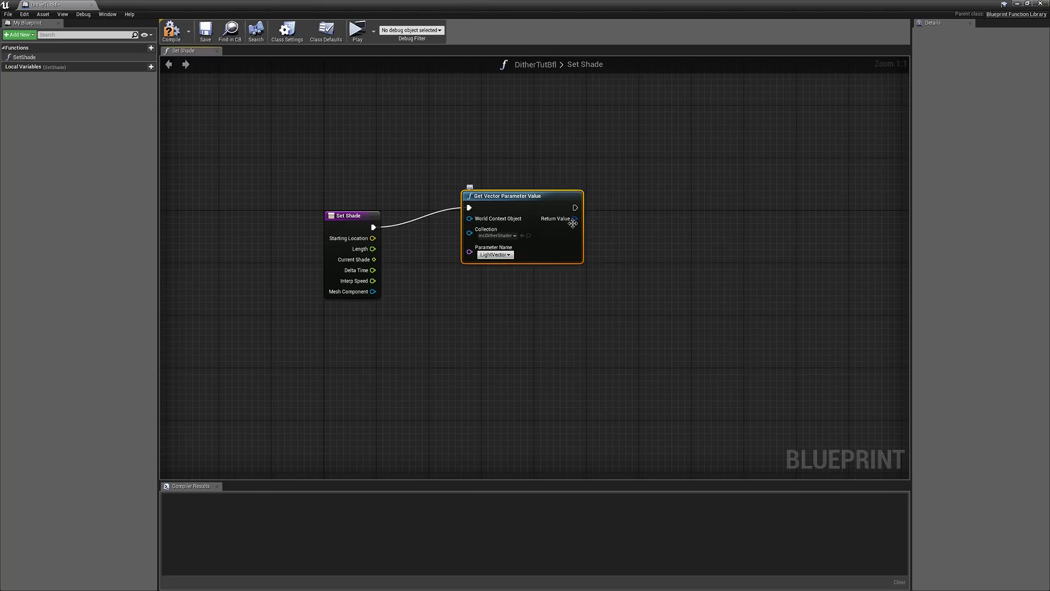
- Convert the LightVector return value with a ToVector (linear color) node and arrange both nodes above the input wires
{"action": "left_click_drag", "start_coordinate": [573, 222], "coordinate": [634, 220]}
{"action": "type", "text": "to vec"}
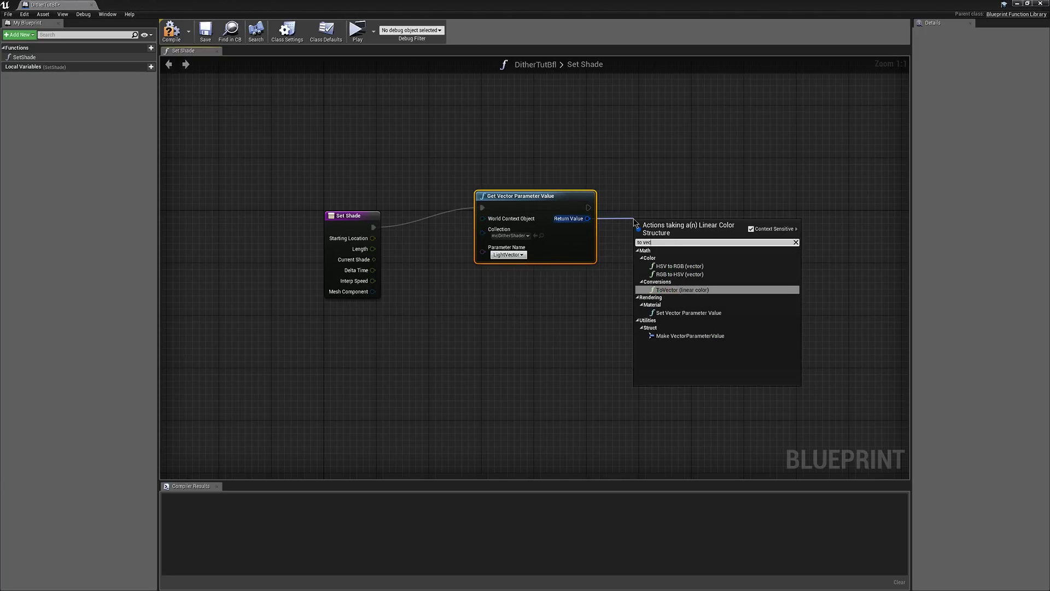
{"action": "key", "text": "Return"}
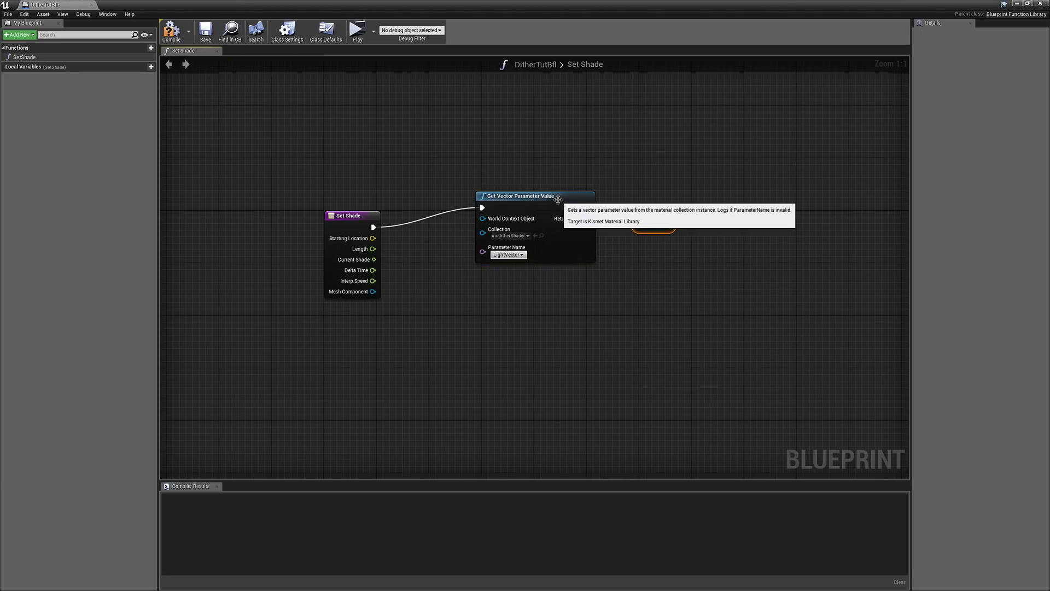
{"action": "left_click_drag", "start_coordinate": [486, 197], "coordinate": [447, 143]}
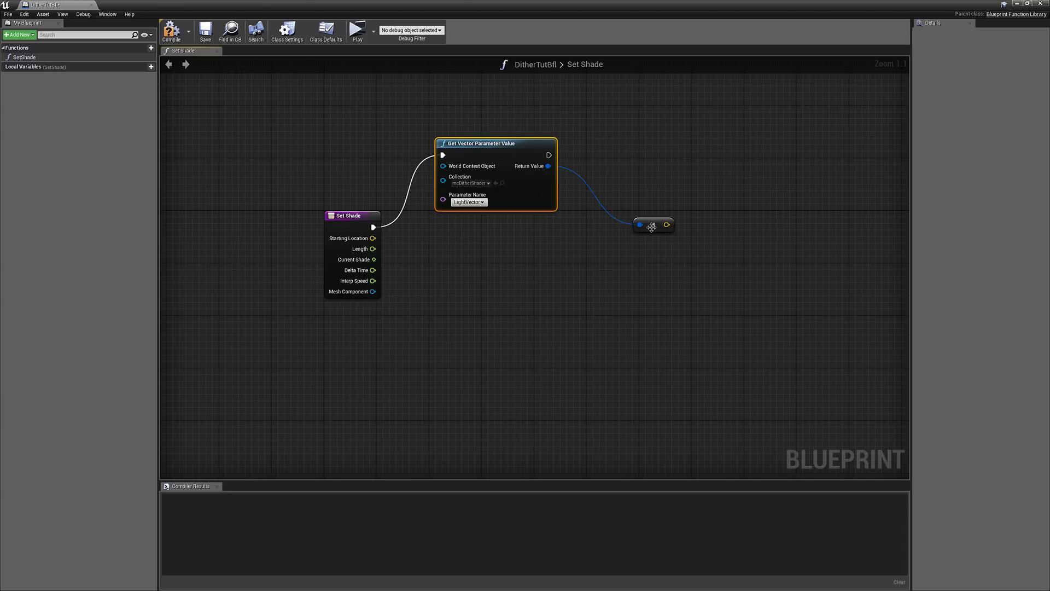
{"action": "left_click_drag", "start_coordinate": [654, 227], "coordinate": [601, 219]}
- Add a LineTraceForObjects node after Get Vector Parameter Value and connect Starting Location to its Start
{"action": "left_click_drag", "start_coordinate": [550, 155], "coordinate": [712, 174]}
{"action": "type", "text": "linetrace"}
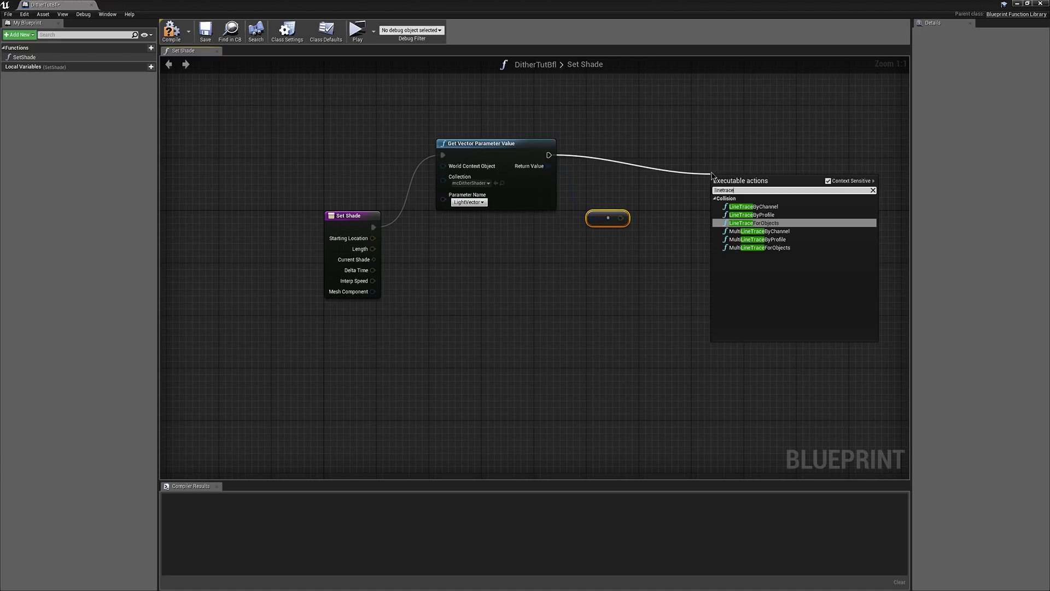
{"action": "key", "text": "Return"}
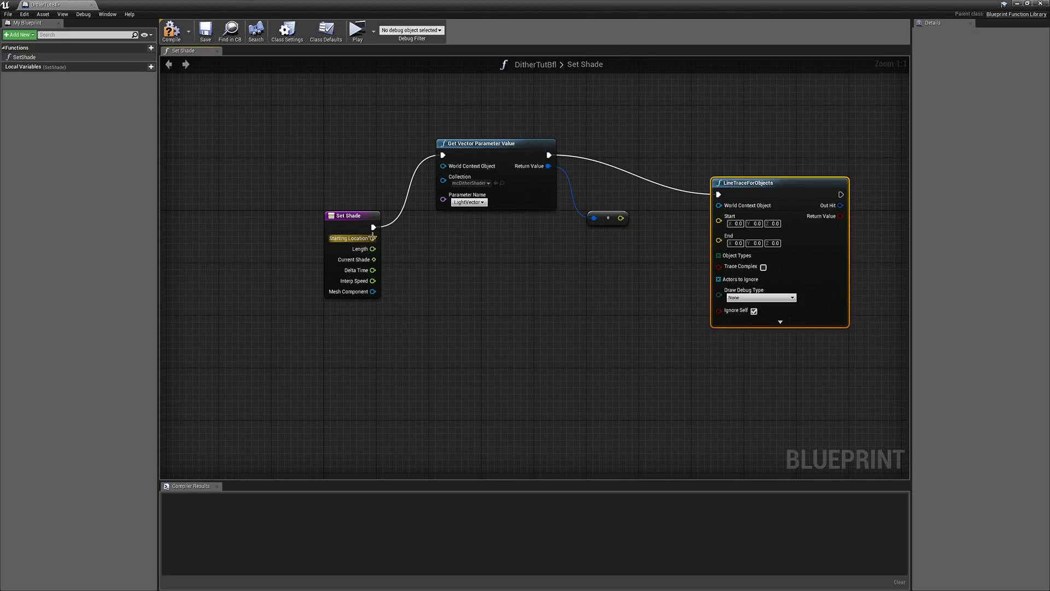
{"action": "left_click_drag", "start_coordinate": [373, 238], "coordinate": [719, 222]}
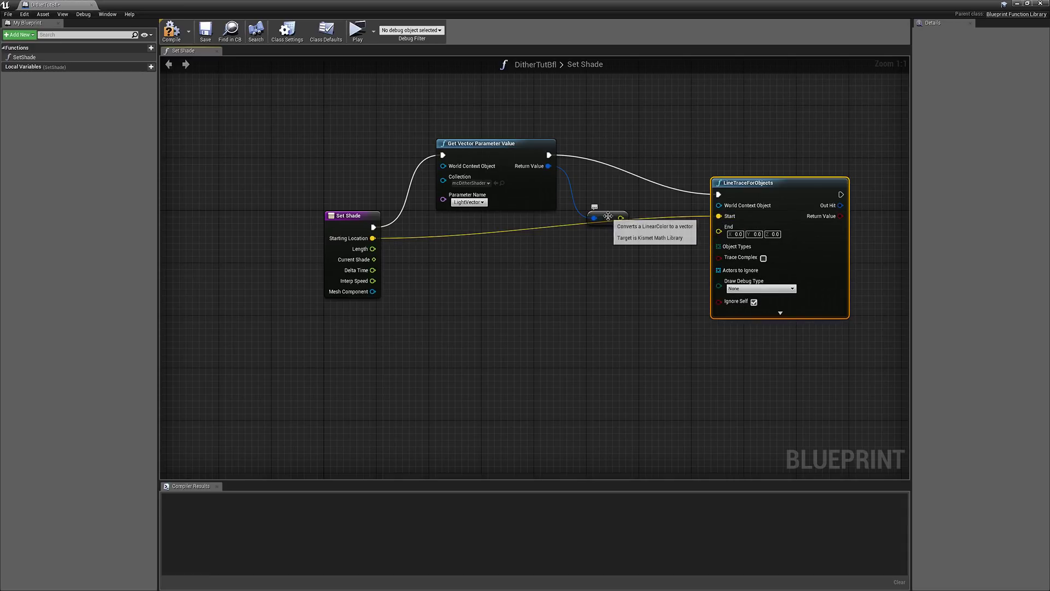
- Multiply the converted light vector by the Length input using a vector * float node
{"action": "left_click_drag", "start_coordinate": [619, 218], "coordinate": [612, 241]}
{"action": "type", "text": "multip"}
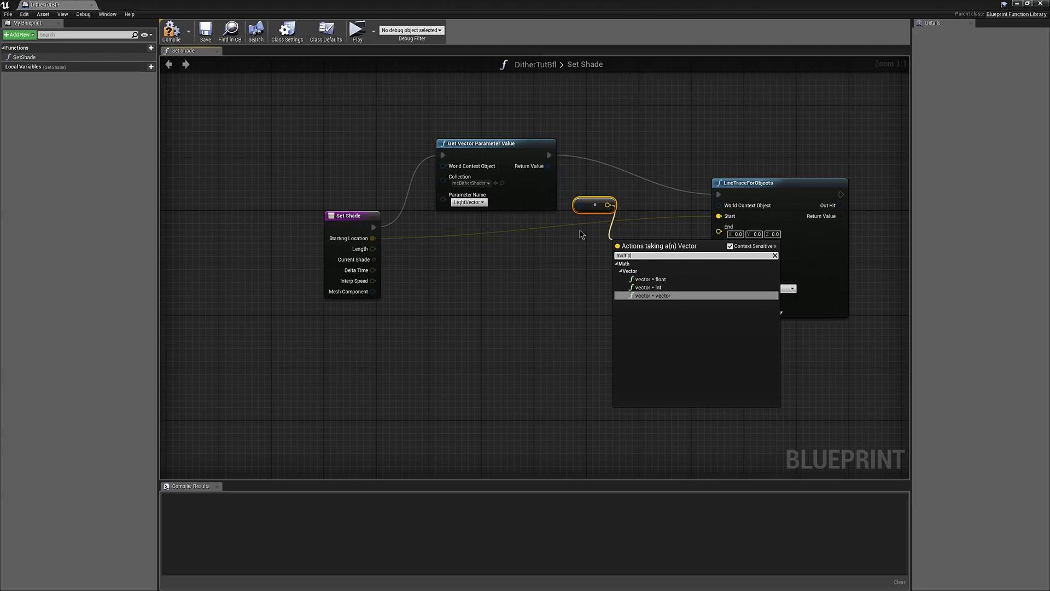
{"action": "key", "text": "Up"}
{"action": "key", "text": "Up"}
{"action": "key", "text": "Return"}
{"action": "left_click_drag", "start_coordinate": [373, 249], "coordinate": [658, 234]}
- Add Starting Location to the multiplied vector with a vector + vector node and feed the sum into the line trace's End
{"action": "type", "text": "+"}
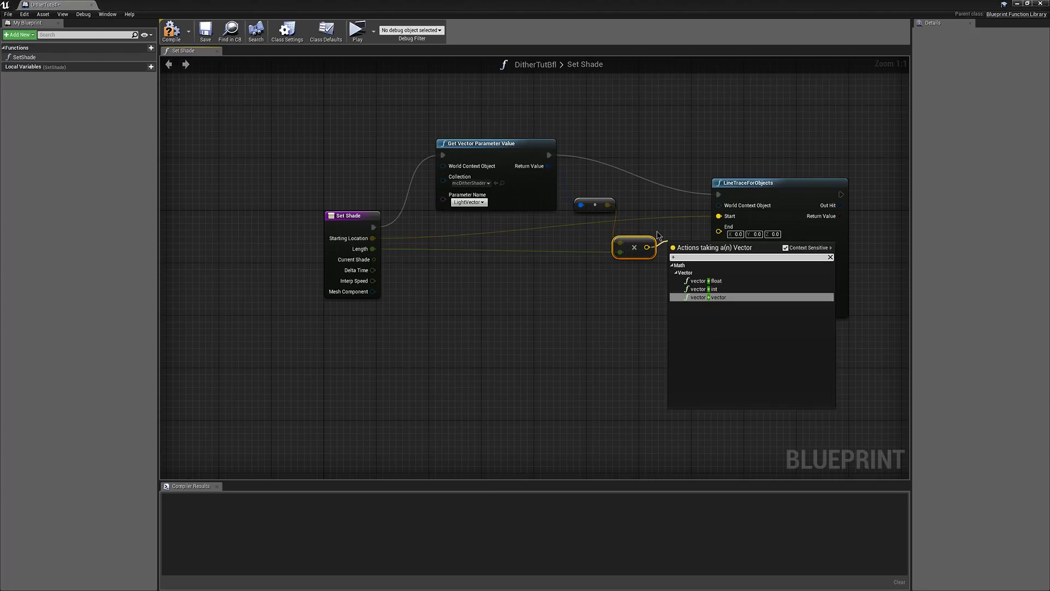
{"action": "key", "text": "Return"}
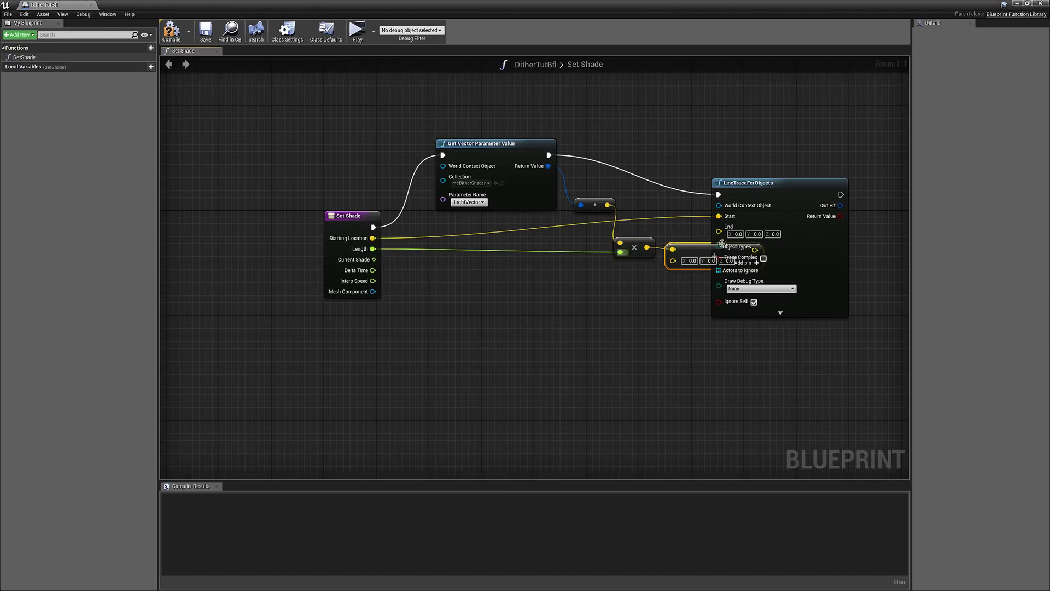
{"action": "left_click", "coordinate": [673, 250], "text": "alt"}
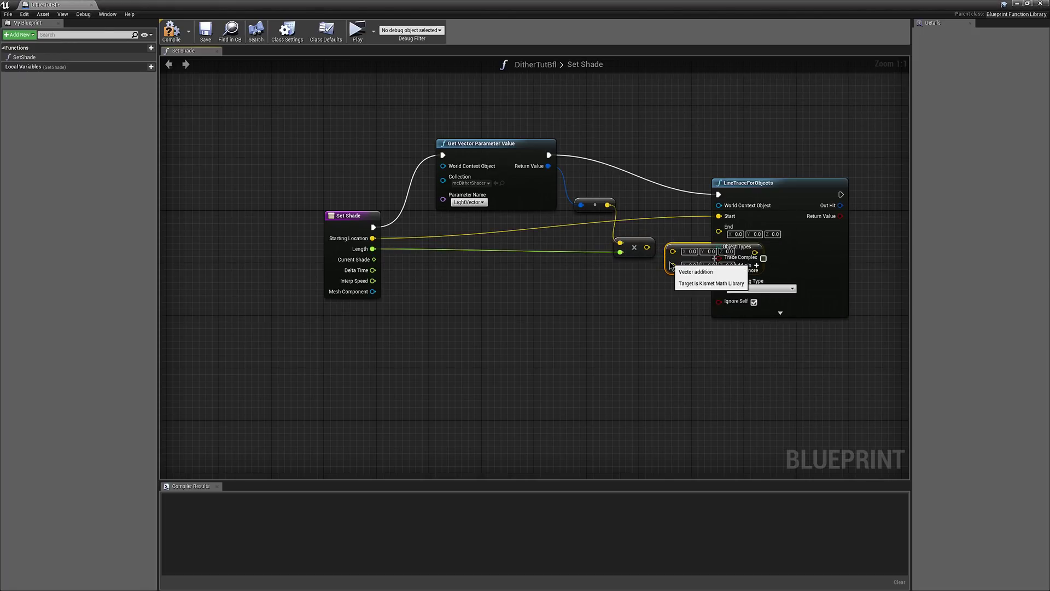
{"action": "left_click_drag", "start_coordinate": [670, 262], "coordinate": [647, 248]}
{"action": "left_click_drag", "start_coordinate": [612, 206], "coordinate": [652, 225]}
{"action": "left_click", "coordinate": [637, 201]}
{"action": "left_click_drag", "start_coordinate": [375, 238], "coordinate": [718, 232]}
{"action": "left_click_drag", "start_coordinate": [768, 194], "coordinate": [786, 201]}
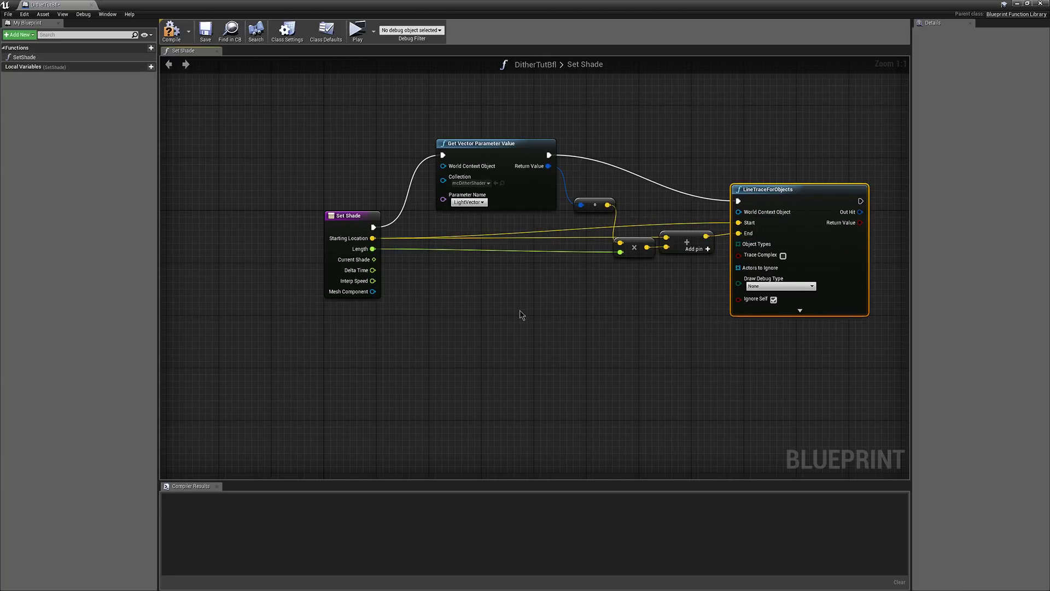
- Feed the trace's Object Types from a Make Array node containing WorldStatic, WorldDynamic and Pawn, placed below the math nodes
{"action": "right_click_drag", "start_coordinate": [578, 296], "coordinate": [504, 299]}
{"action": "left_click_drag", "start_coordinate": [665, 247], "coordinate": [538, 320]}
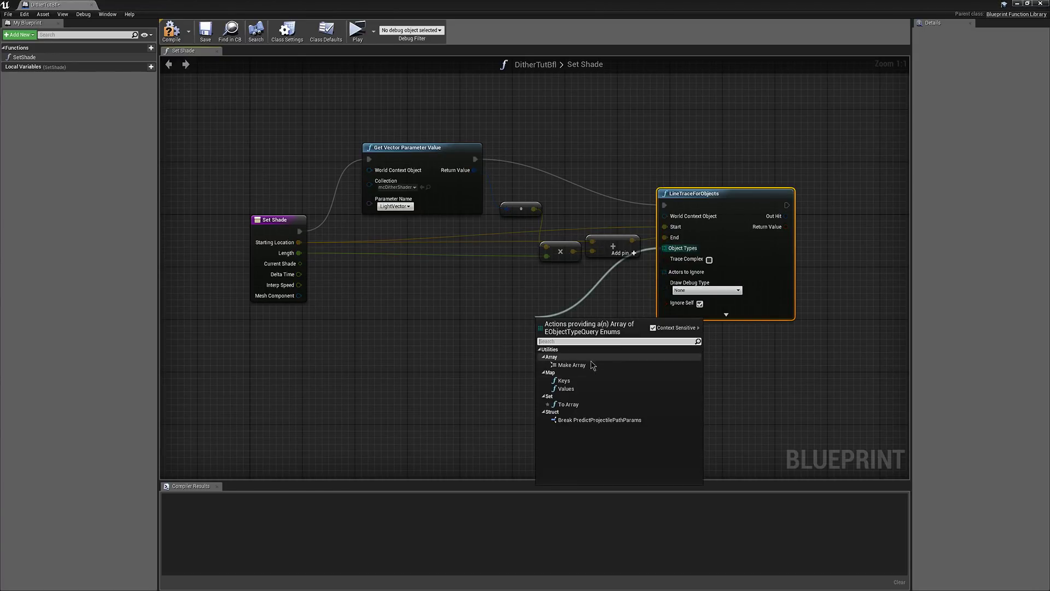
{"action": "left_click", "coordinate": [572, 365]}
{"action": "left_click", "coordinate": [637, 351]}
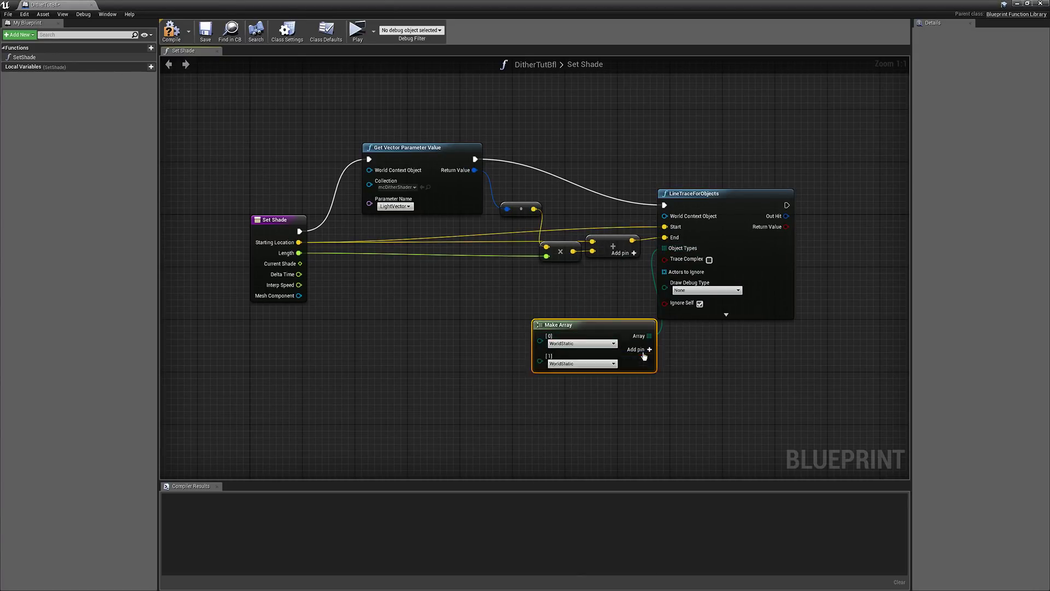
{"action": "left_click", "coordinate": [638, 353]}
{"action": "left_click", "coordinate": [582, 363]}
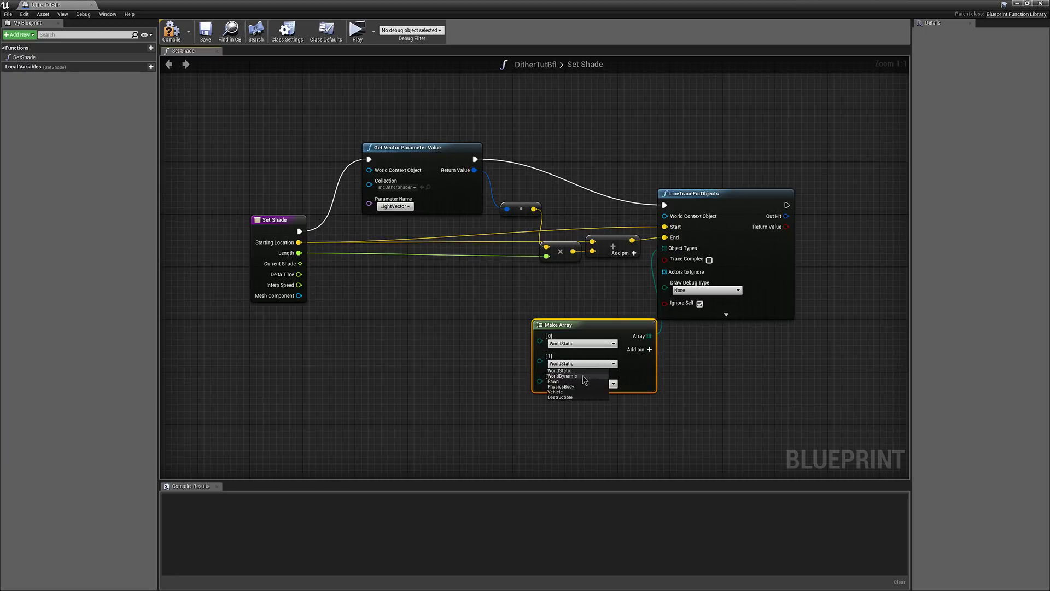
{"action": "left_click", "coordinate": [579, 379]}
{"action": "left_click", "coordinate": [577, 383]}
{"action": "left_click", "coordinate": [563, 403]}
{"action": "right_click_drag", "start_coordinate": [566, 396], "coordinate": [526, 398]}
{"action": "left_click_drag", "start_coordinate": [573, 338], "coordinate": [487, 291]}
{"action": "right_click_drag", "start_coordinate": [655, 359], "coordinate": [471, 356]}
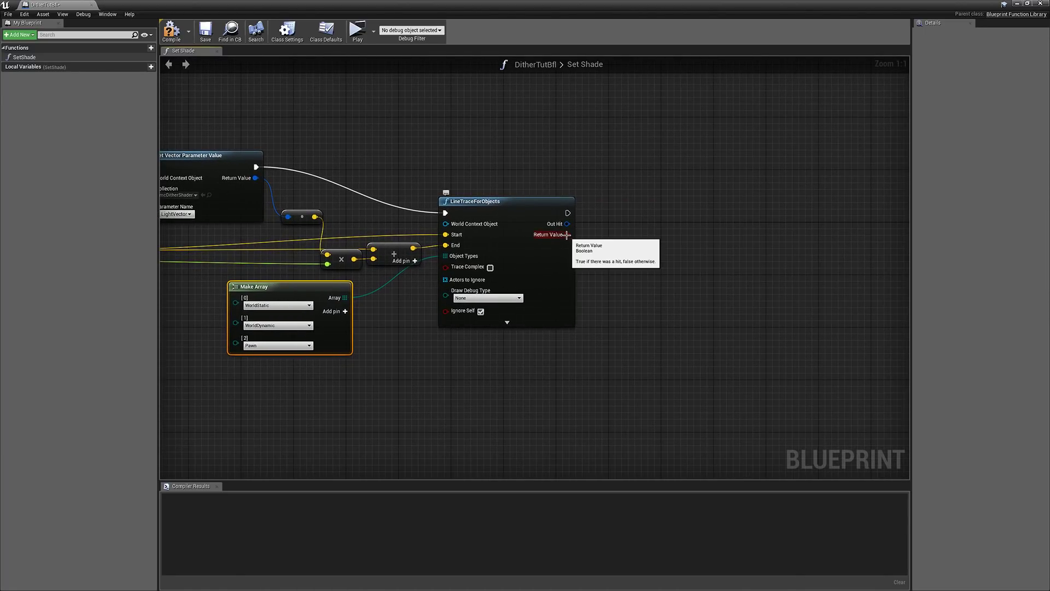
- Add an FInterp To node beyond the LineTraceForObjects node
{"action": "right_click_drag", "start_coordinate": [645, 274], "coordinate": [581, 279]}
{"action": "right_click", "coordinate": [604, 287]}
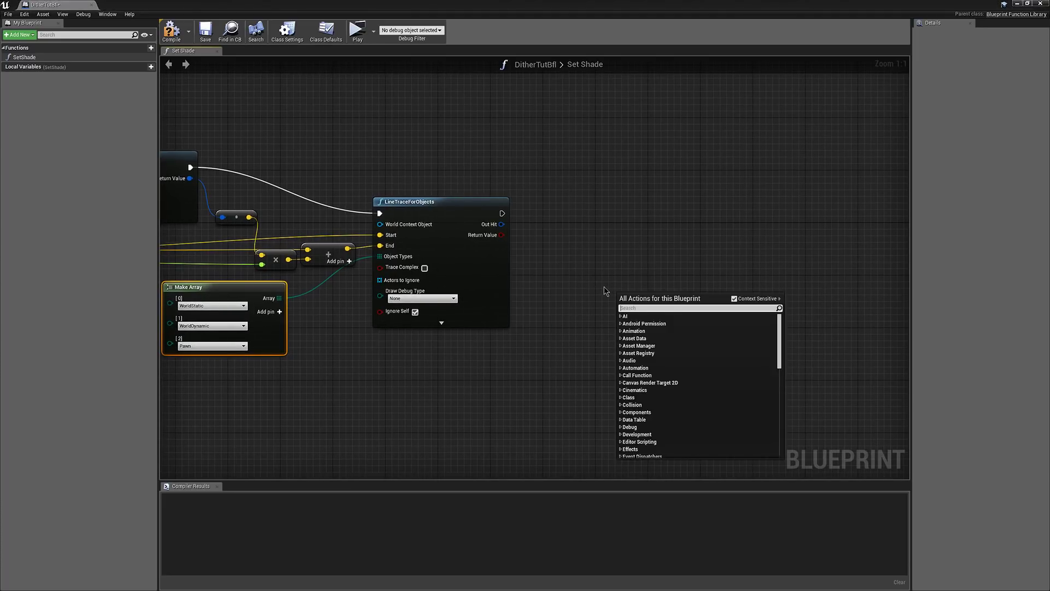
{"action": "type", "text": "finterp"}
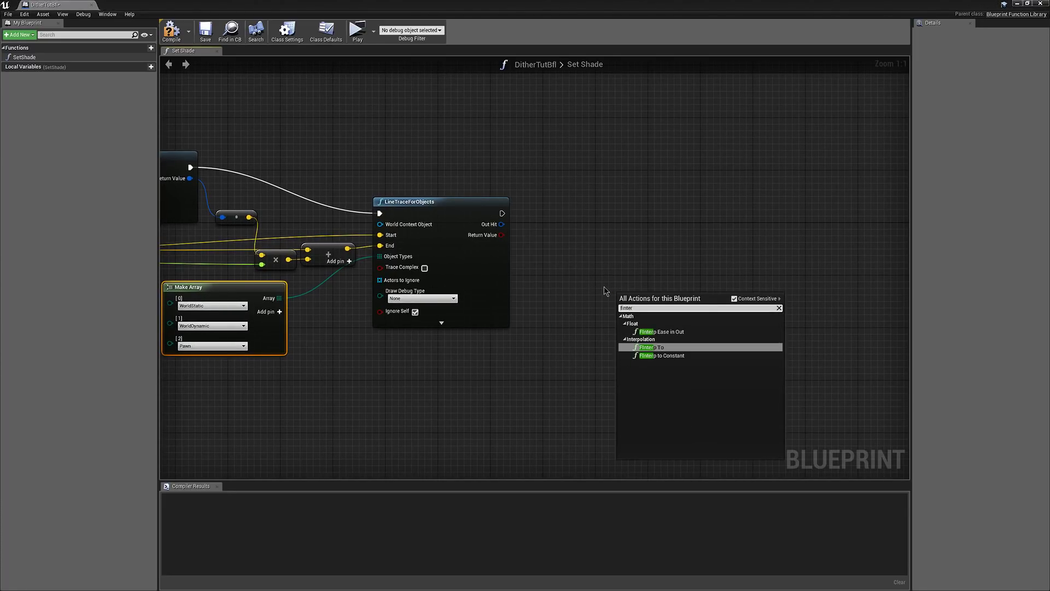
{"action": "key", "text": "Return"}
- Add a getter node for the Current Shade input below the line trace
{"action": "right_click_drag", "start_coordinate": [560, 223], "coordinate": [474, 215]}
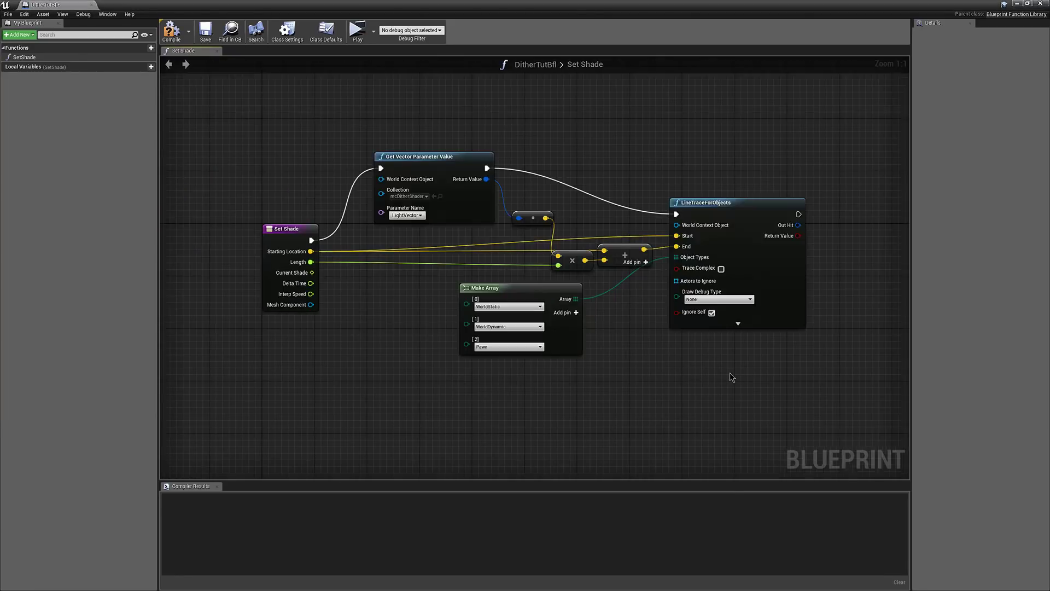
{"action": "right_click", "coordinate": [731, 375]}
{"action": "type", "text": "cur"}
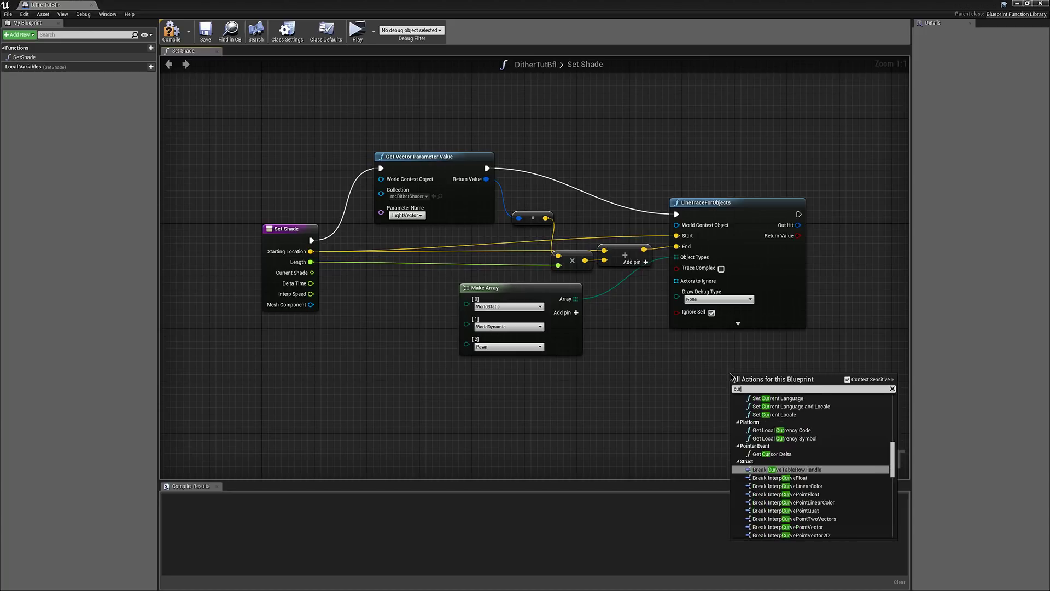
{"action": "type", "text": "rent shade"}
{"action": "key", "text": "Return"}
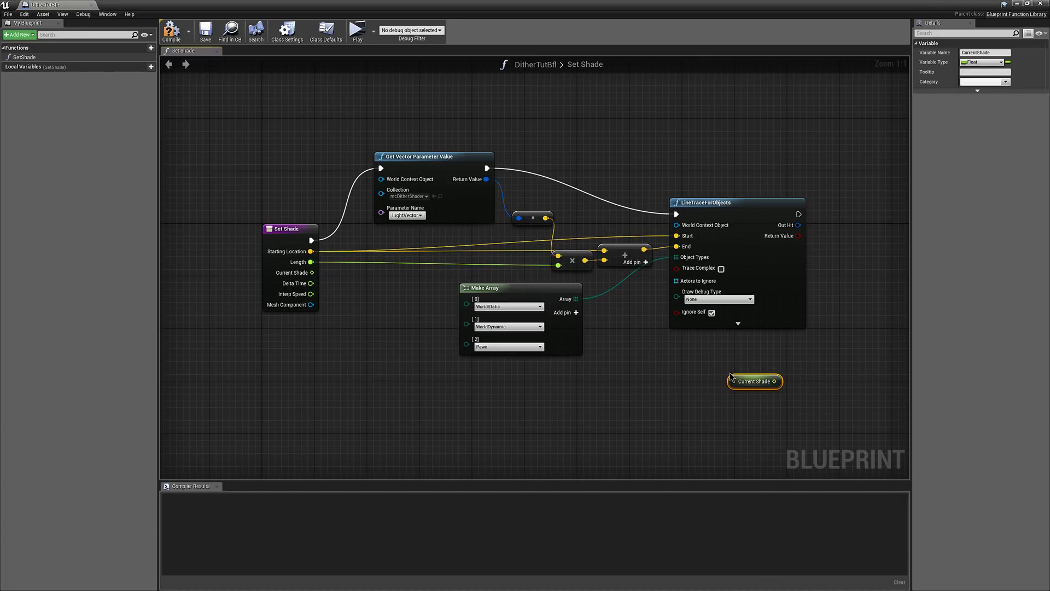
- Create a Set By-Ref Var node with the Current Shade getter as its target
{"action": "left_click_drag", "start_coordinate": [774, 382], "coordinate": [804, 361]}
{"action": "type", "text": "set"}
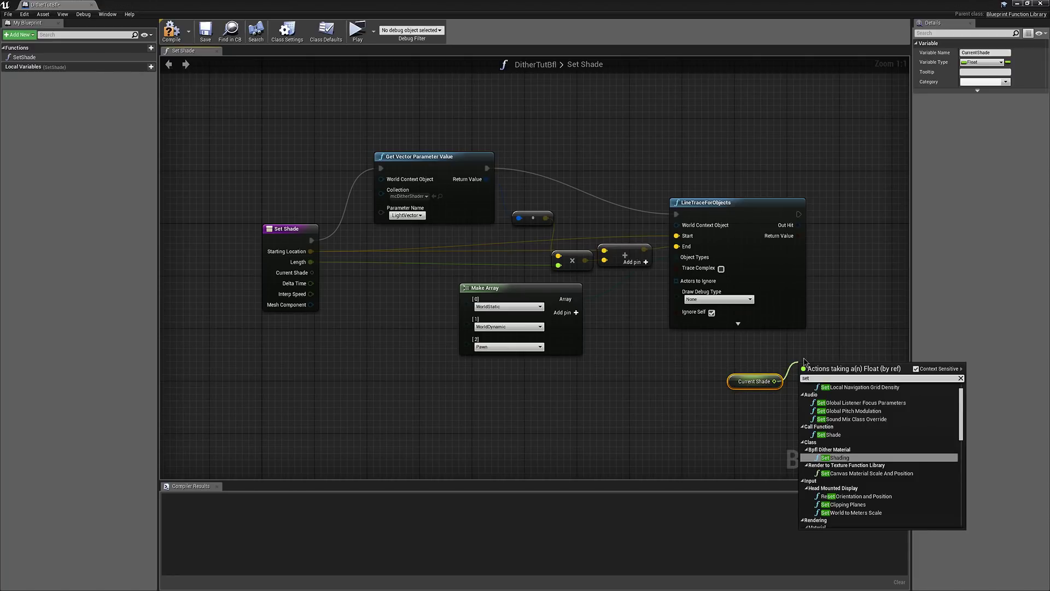
{"action": "type", "text": "floa"}
{"action": "key", "text": "BackSpace"}
{"action": "key", "text": "BackSpace"}
{"action": "key", "text": "BackSpace"}
{"action": "type", "text": "by"}
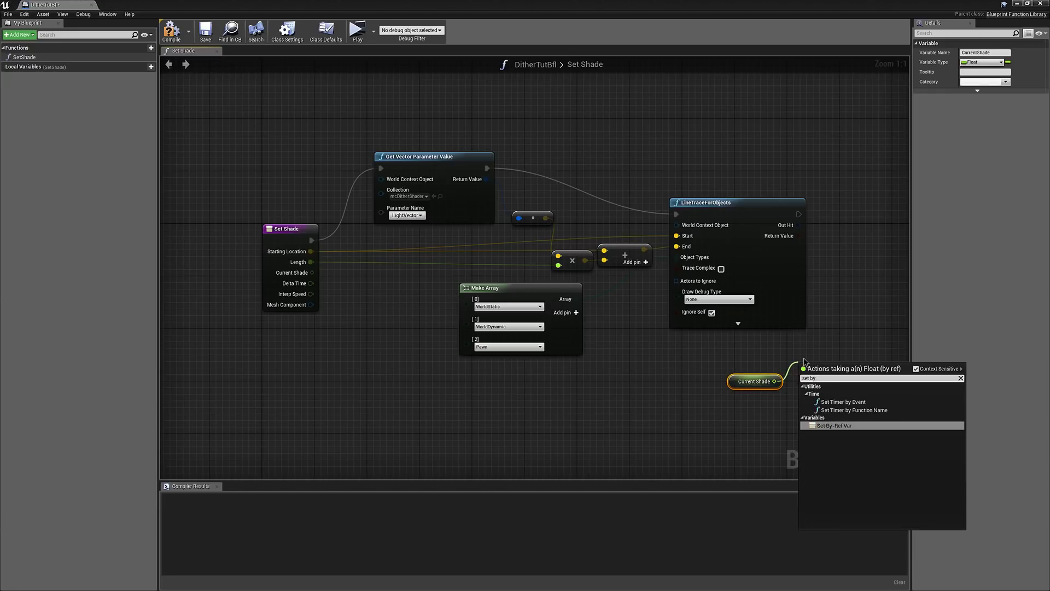
{"action": "key", "text": "Return"}
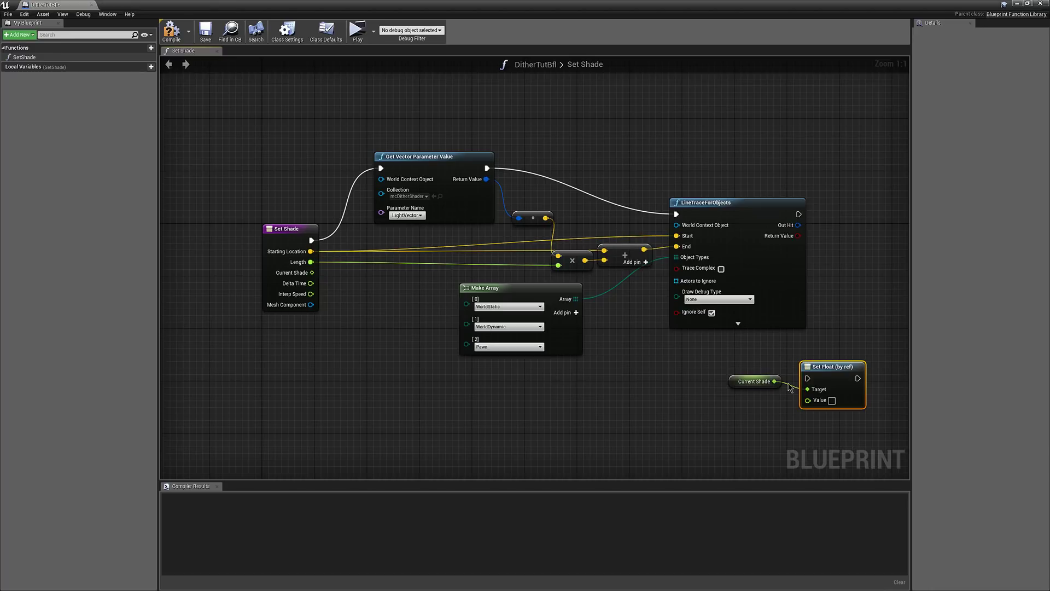
- Place the Set Float (by ref) node past FInterp To and connect LineTraceForObjects' execution output to it
{"action": "right_click_drag", "start_coordinate": [819, 382], "coordinate": [628, 362]}
{"action": "left_click_drag", "start_coordinate": [629, 363], "coordinate": [813, 214]}
{"action": "left_click_drag", "start_coordinate": [541, 194], "coordinate": [796, 216]}
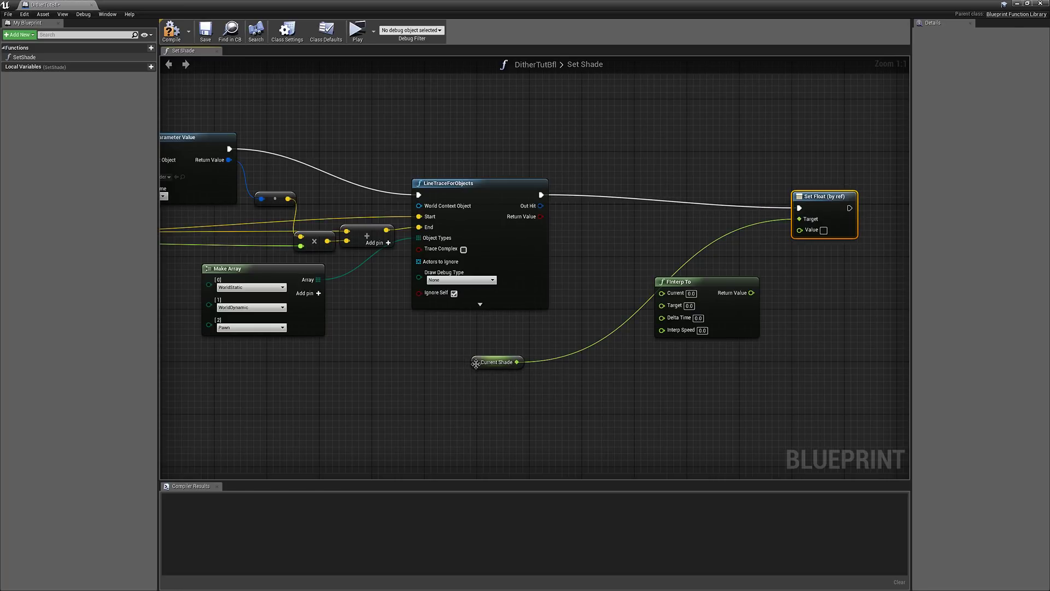
- Connect Current Shade to FInterp To's Current and the trace's Return Value to its Target, repositioning the Current Shade node
{"action": "left_click_drag", "start_coordinate": [477, 367], "coordinate": [662, 293]}
{"action": "left_click_drag", "start_coordinate": [537, 329], "coordinate": [607, 250]}
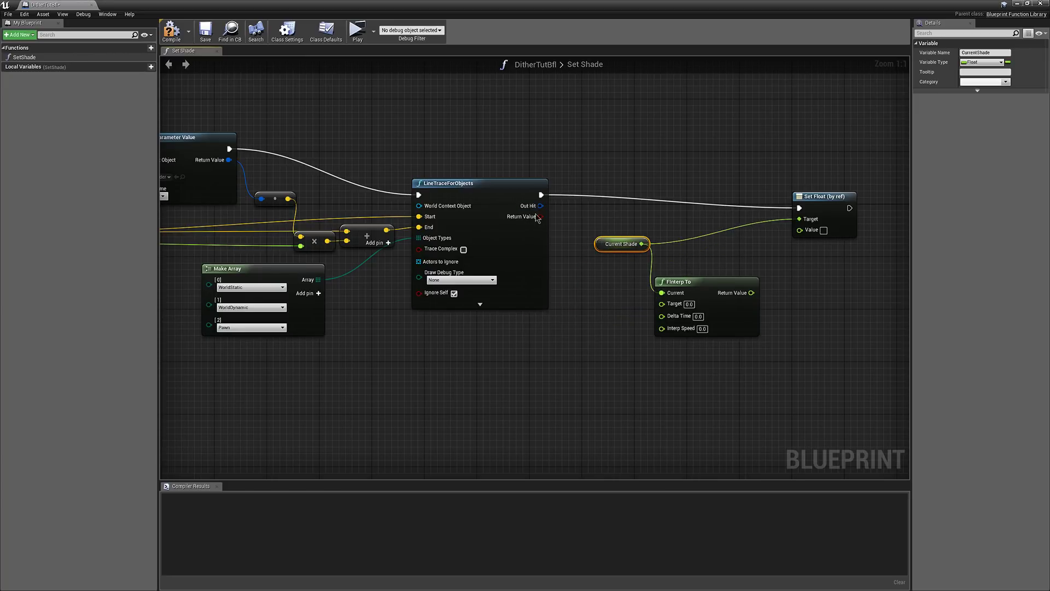
{"action": "left_click_drag", "start_coordinate": [537, 218], "coordinate": [663, 309]}
{"action": "left_click_drag", "start_coordinate": [618, 243], "coordinate": [659, 233]}
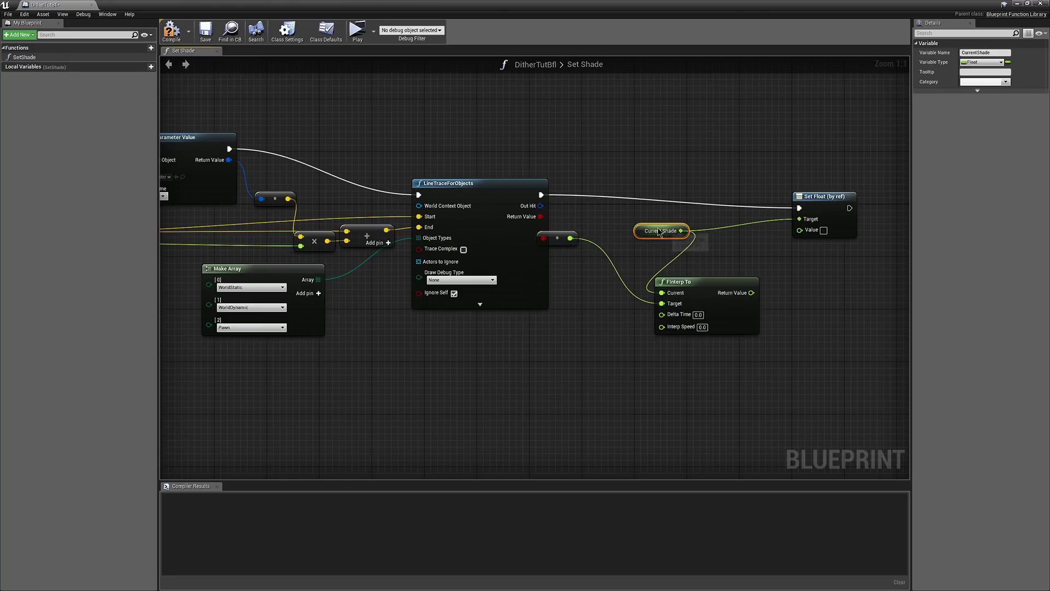
- Reposition the trace result's conversion node nearer FInterp To and connect a Delta Time getter to FInterp To's Delta Time
{"action": "left_click_drag", "start_coordinate": [557, 238], "coordinate": [596, 264]}
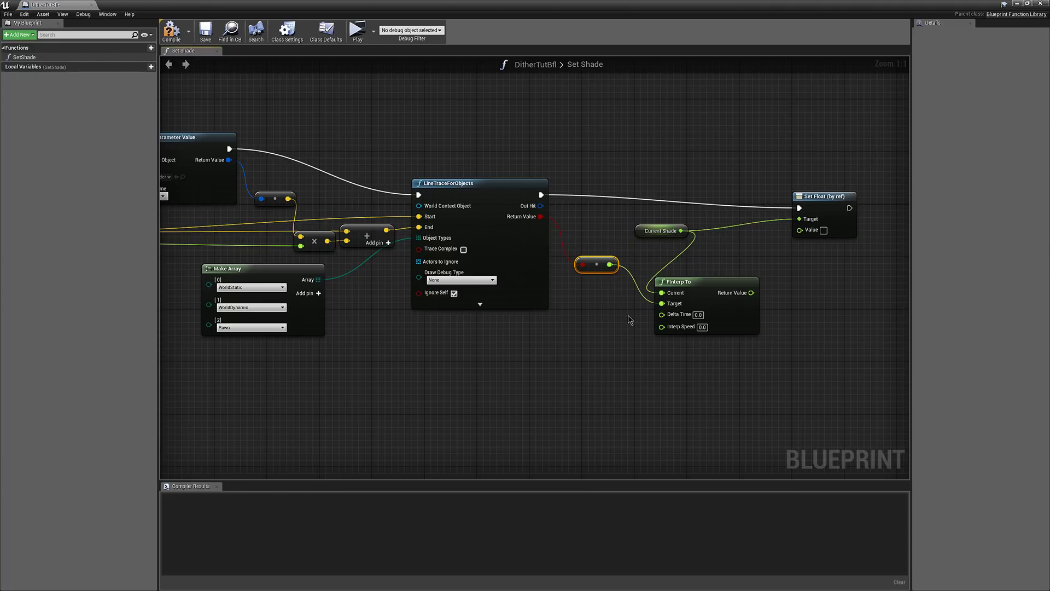
{"action": "right_click", "coordinate": [556, 328]}
{"action": "type", "text": "delta"}
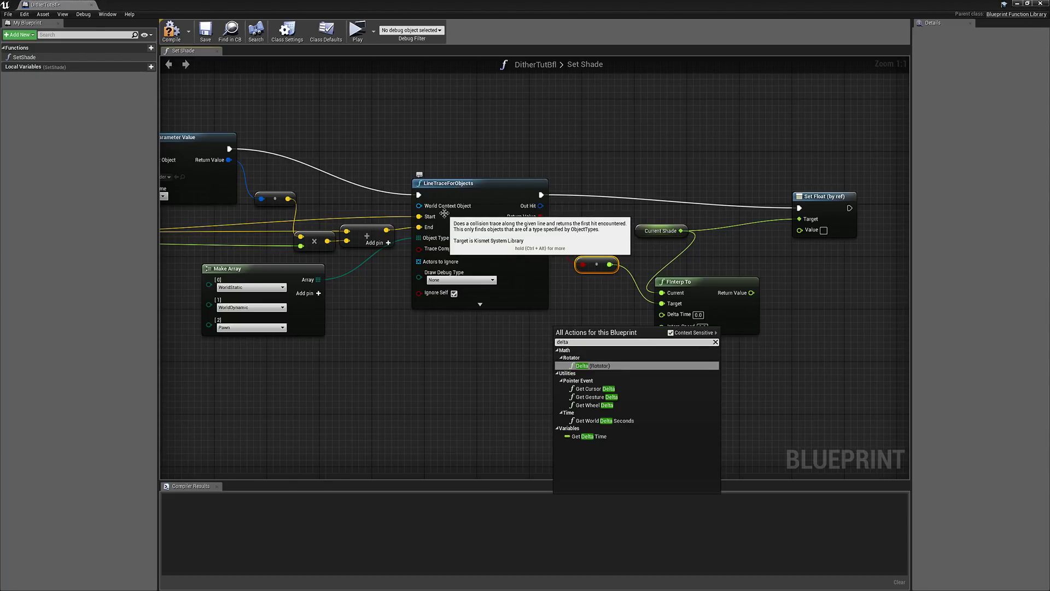
{"action": "left_click", "coordinate": [590, 436]}
{"action": "left_click_drag", "start_coordinate": [600, 336], "coordinate": [590, 316]}
- Create an Interp Speed getter for FInterp To's Interp Speed input and place it below the Delta Time getter
{"action": "left_click_drag", "start_coordinate": [662, 325], "coordinate": [609, 347]}
{"action": "type", "text": "interp speed"}
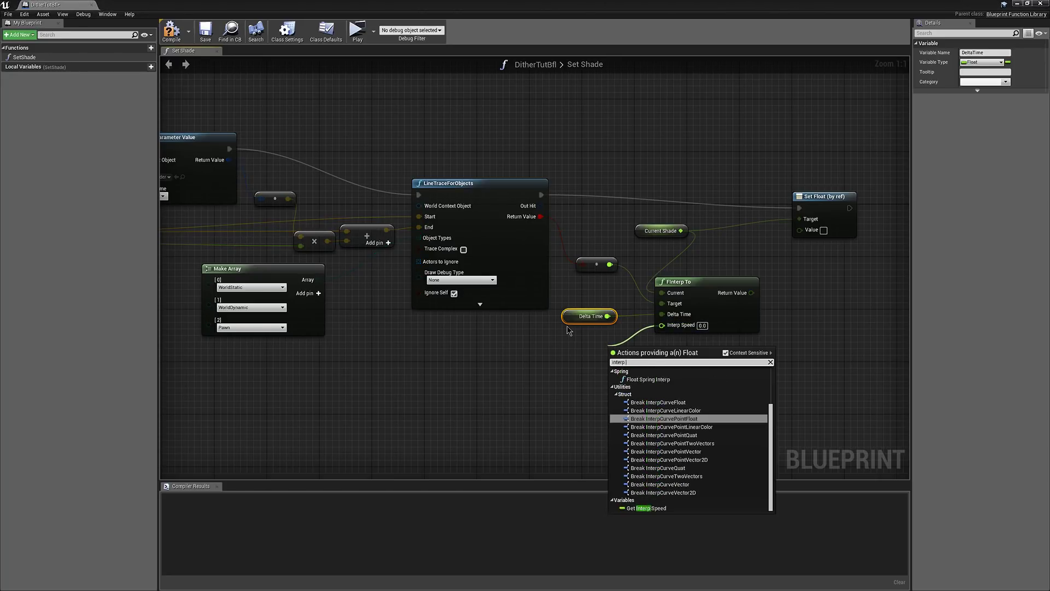
{"action": "key", "text": "Return"}
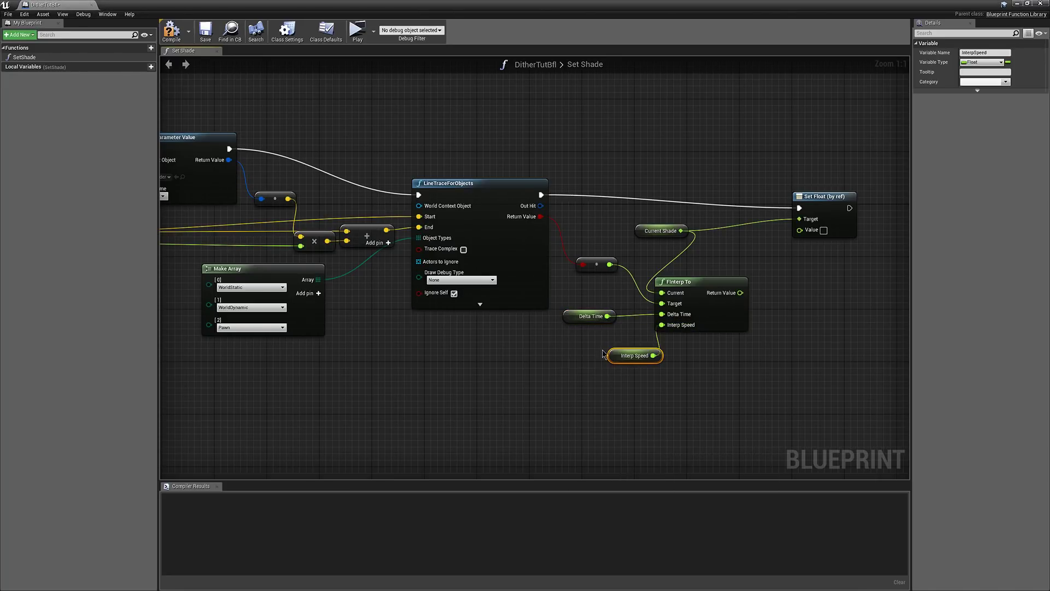
{"action": "left_click_drag", "start_coordinate": [626, 350], "coordinate": [601, 343]}
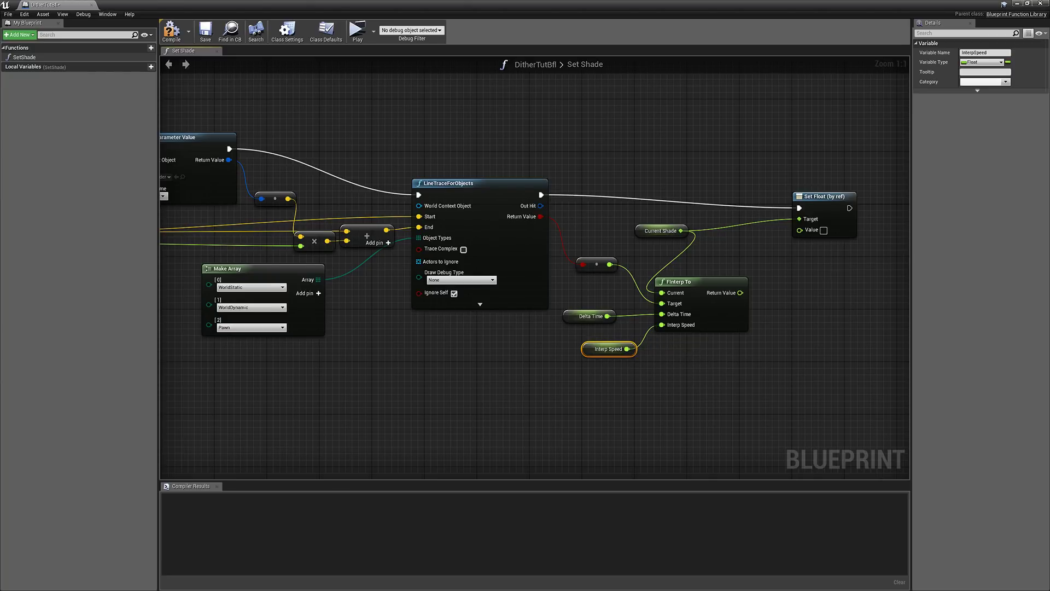
- Shift the Set Float (by ref) node slightly and add a Mesh Component getter below it
{"action": "right_click_drag", "start_coordinate": [832, 264], "coordinate": [546, 314]}
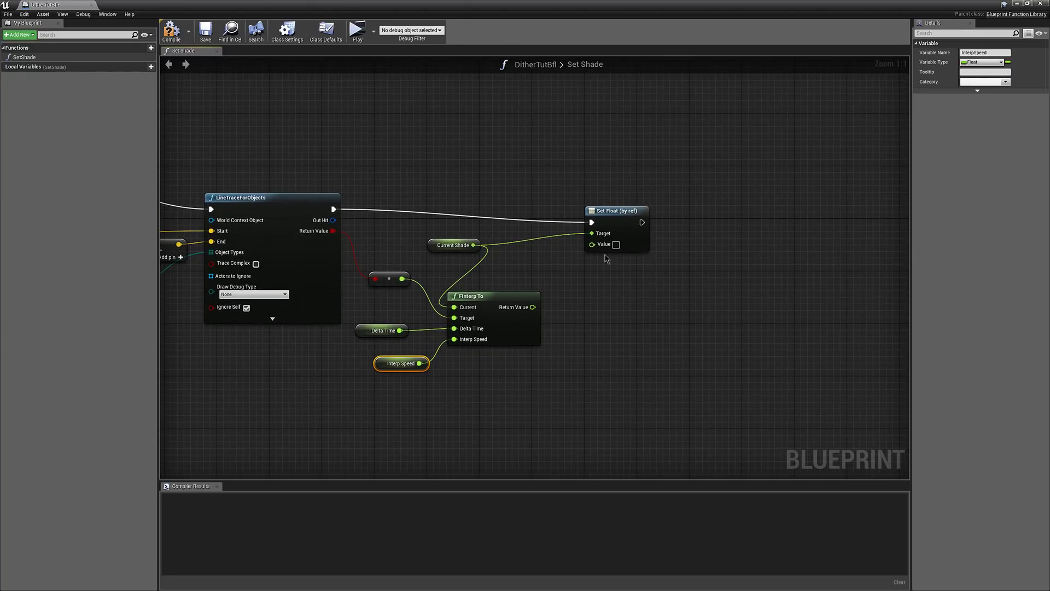
{"action": "left_click", "coordinate": [696, 225]}
{"action": "left_click_drag", "start_coordinate": [697, 222], "coordinate": [671, 229]}
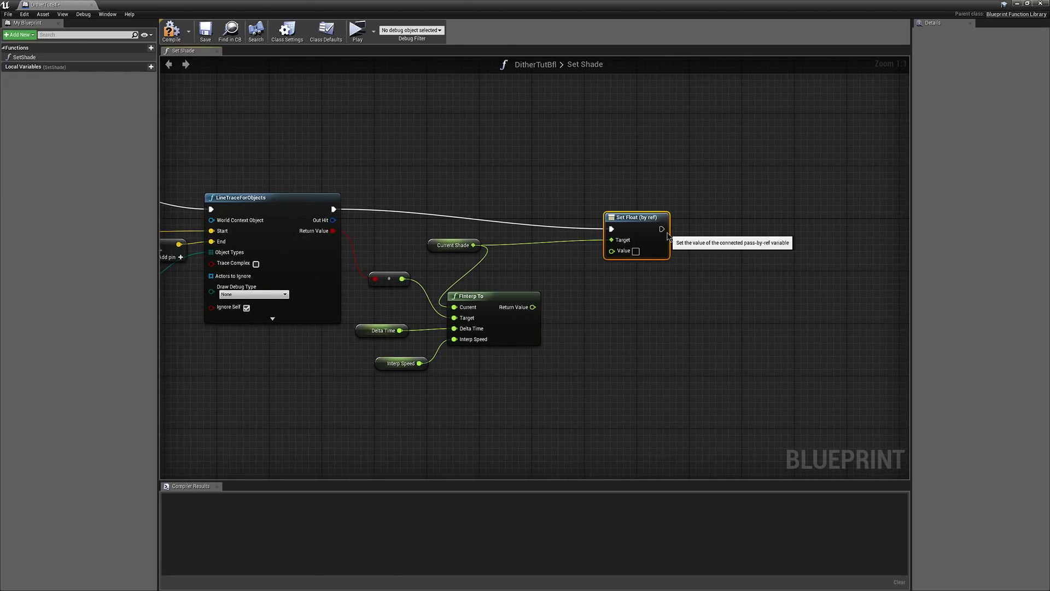
{"action": "right_click", "coordinate": [698, 330]}
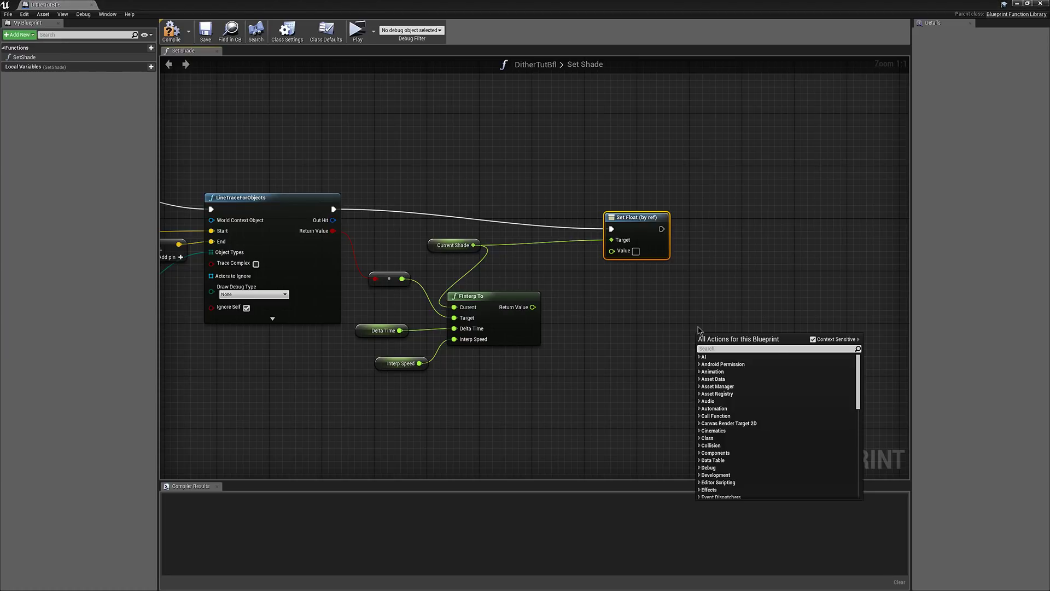
{"action": "type", "text": "mesh comp"}
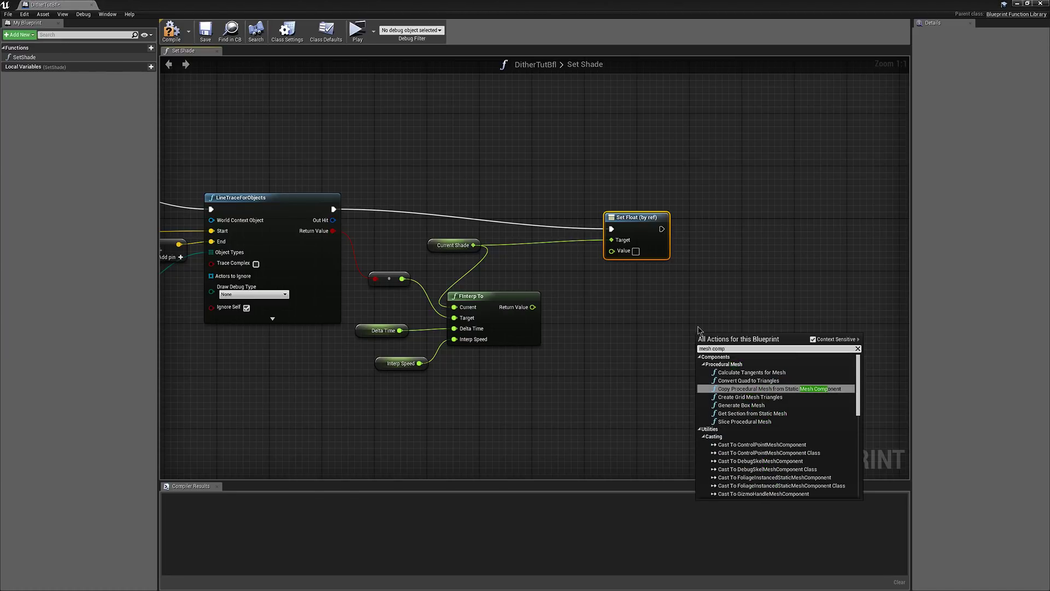
{"action": "scroll", "coordinate": [758, 470], "scroll_direction": "down", "scroll_amount": 10}
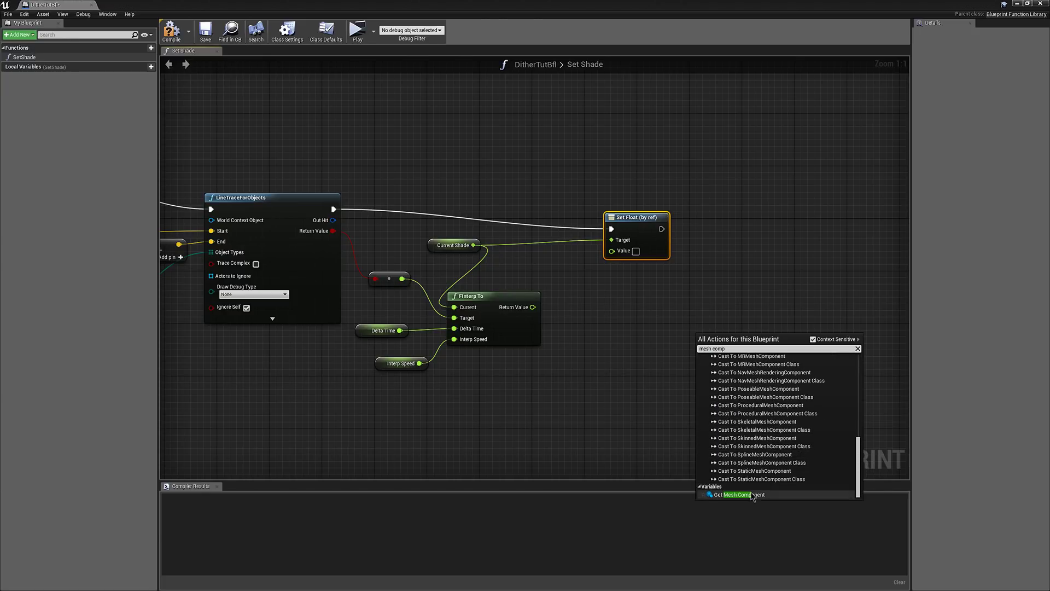
{"action": "left_click", "coordinate": [740, 495]}
{"action": "left_click_drag", "start_coordinate": [705, 340], "coordinate": [687, 284]}
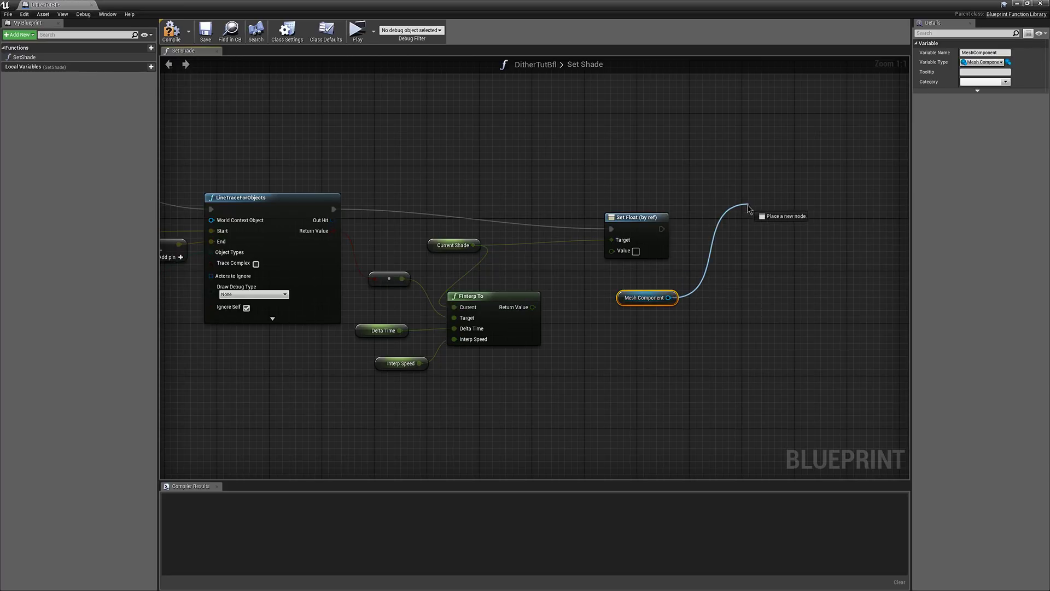
- Create a Set Scalar Parameter Value on Materials node targeting Mesh Component and run it after Set Float (by ref)
{"action": "left_click_drag", "start_coordinate": [748, 209], "coordinate": [754, 206]}
{"action": "type", "text": "set scalar"}
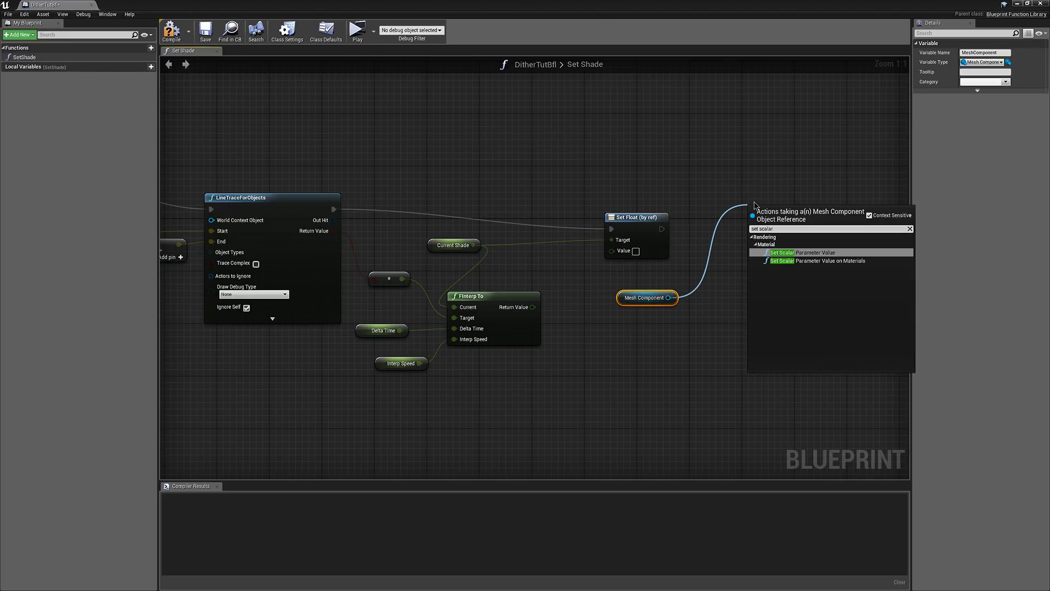
{"action": "key", "text": "Down"}
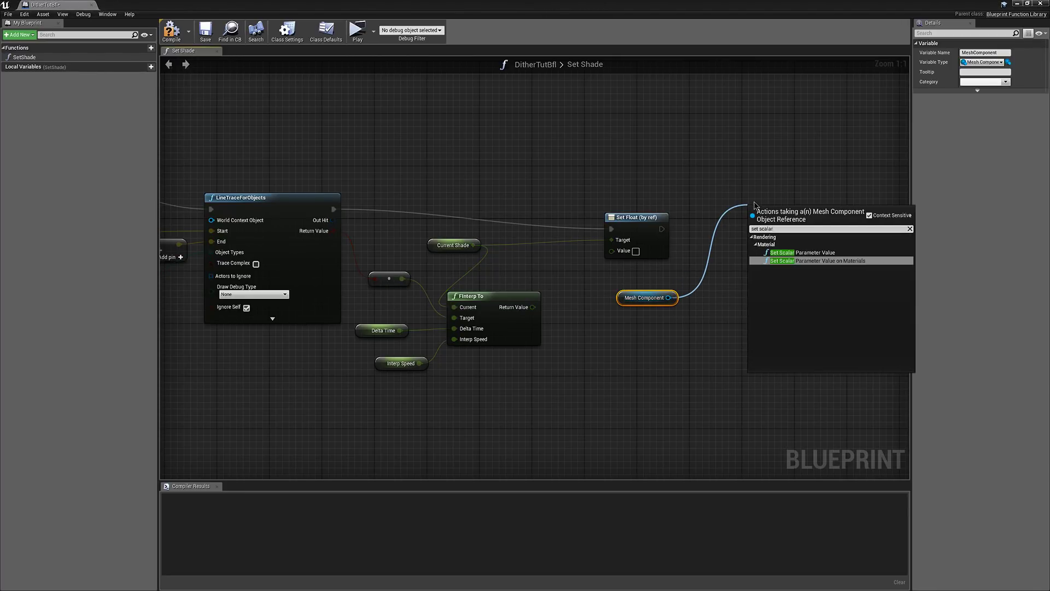
{"action": "key", "text": "Return"}
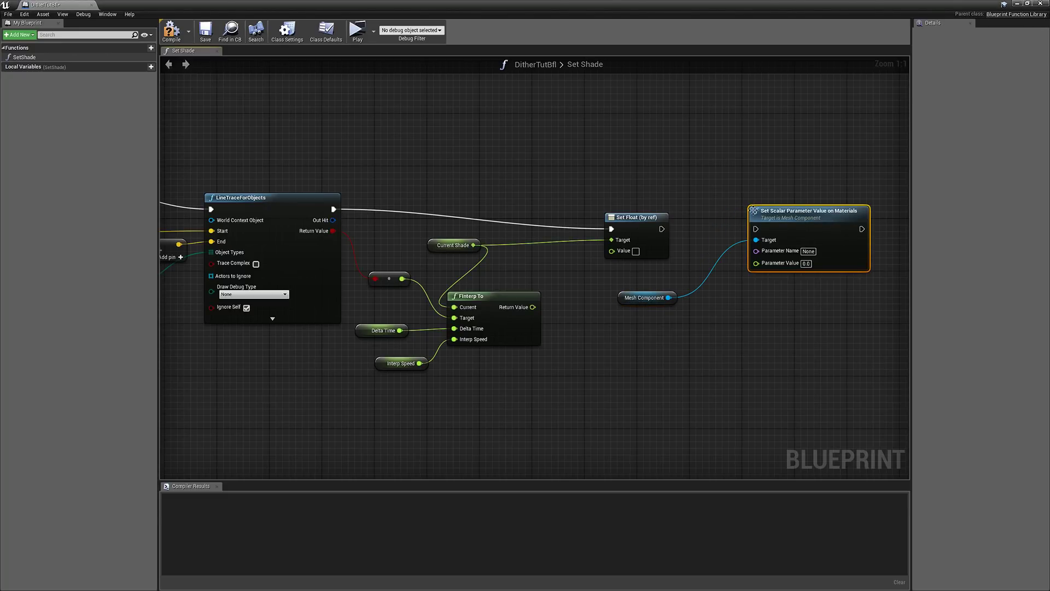
{"action": "left_click_drag", "start_coordinate": [661, 229], "coordinate": [756, 228]}
- Set the material scalar node's Parameter Name to Shade
{"action": "left_click", "coordinate": [808, 251]}
{"action": "type", "text": "Shade"}
{"action": "key", "text": "Return"}
- Connect FInterp To's Return Value to both the Set Float node's Value and the scalar node's Parameter Value
{"action": "left_click_drag", "start_coordinate": [521, 310], "coordinate": [761, 265]}
{"action": "left_click", "coordinate": [619, 274]}
{"action": "left_click_drag", "start_coordinate": [534, 308], "coordinate": [612, 251]}
{"action": "left_click_drag", "start_coordinate": [527, 311], "coordinate": [758, 263]}
- Compile the DitherTutBfl function library and close its editor to return to the level
{"action": "scroll", "coordinate": [711, 356], "scroll_direction": "down", "scroll_amount": 1}
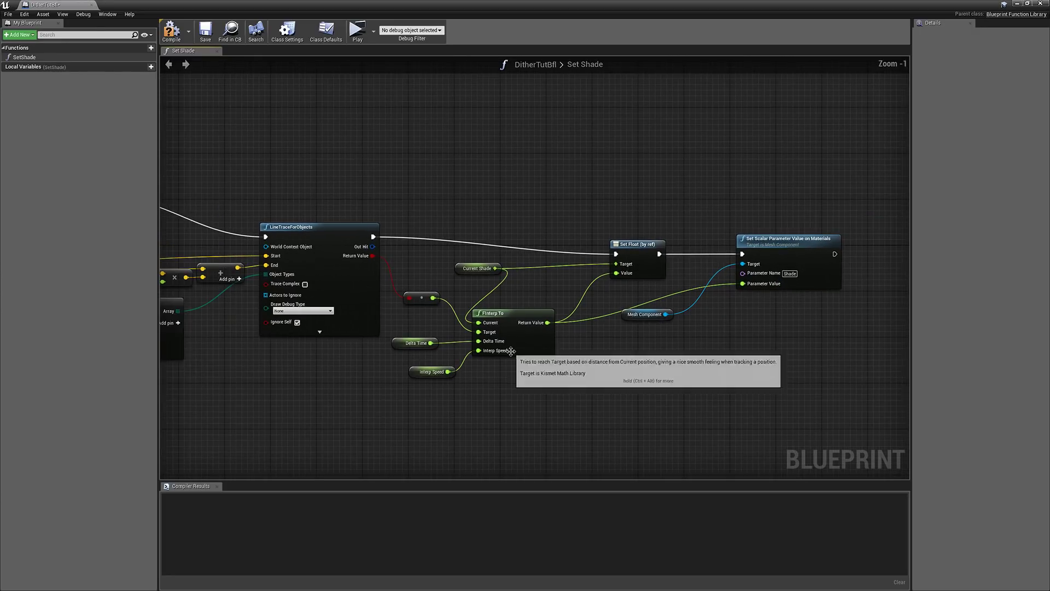
{"action": "left_click", "coordinate": [641, 315]}
{"action": "scroll", "coordinate": [547, 366], "scroll_direction": "down", "scroll_amount": 2}
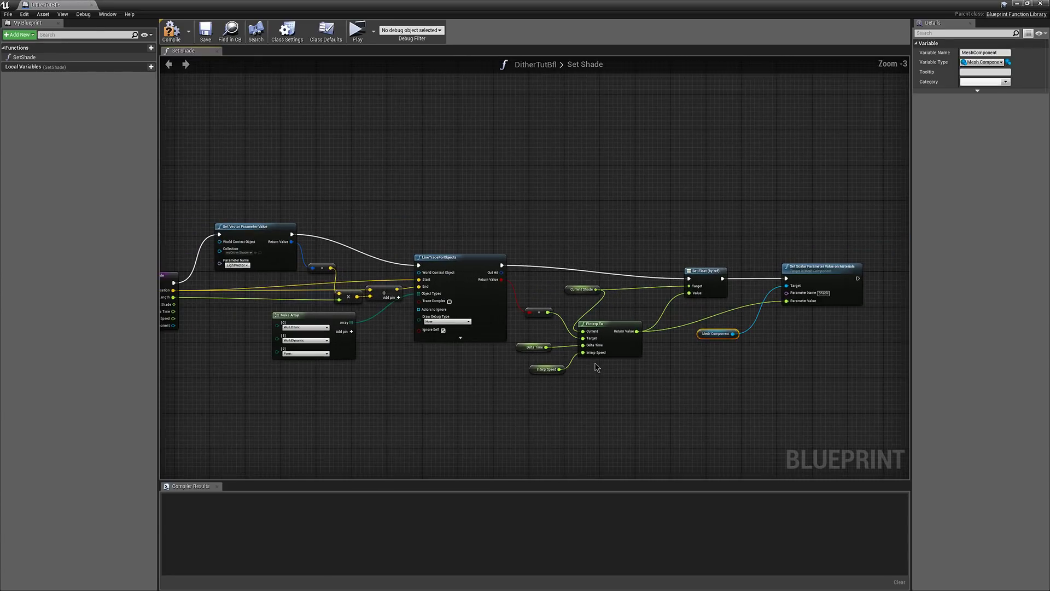
{"action": "right_click_drag", "start_coordinate": [586, 363], "coordinate": [536, 359]}
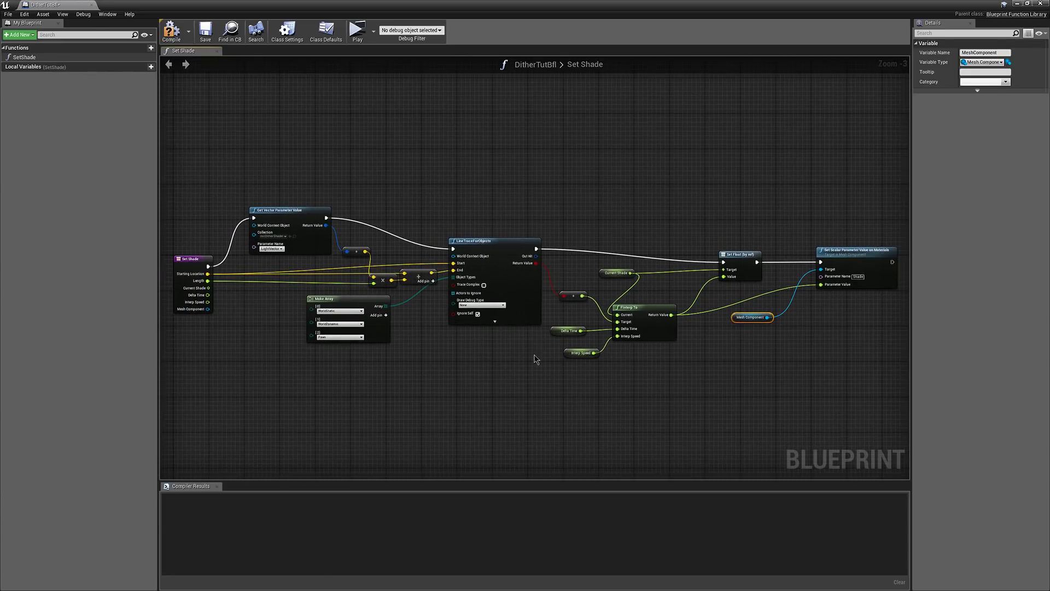
{"action": "left_click", "coordinate": [172, 30]}
{"action": "left_click", "coordinate": [91, 4]}
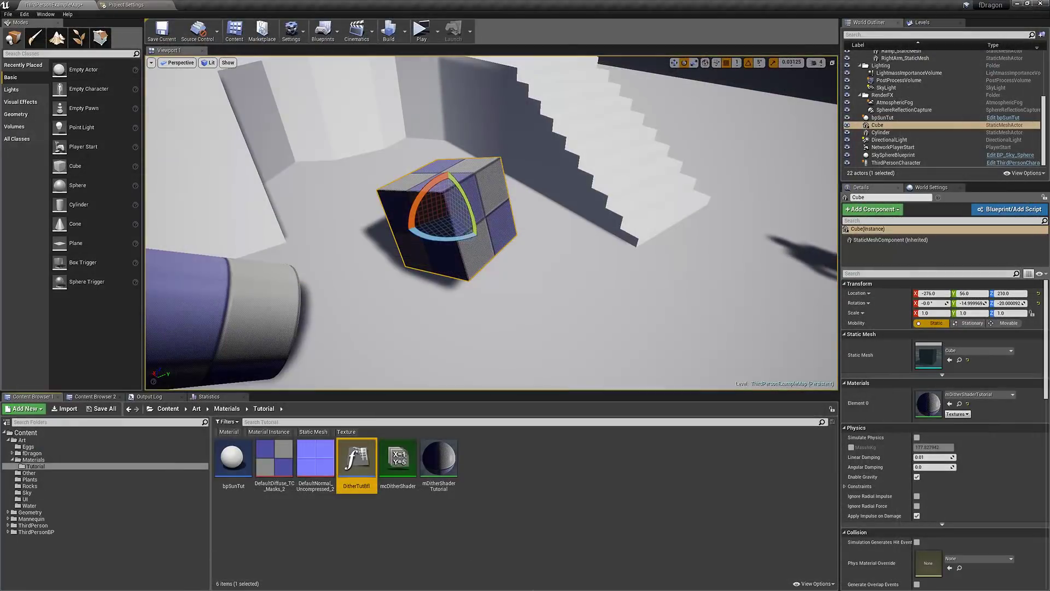
- Convert the selected Cube actor to a Blueprint class named Cube_Blueprint in the Art/Materials/Tutorial folder
{"action": "right_click_drag", "start_coordinate": [470, 247], "coordinate": [486, 226]}
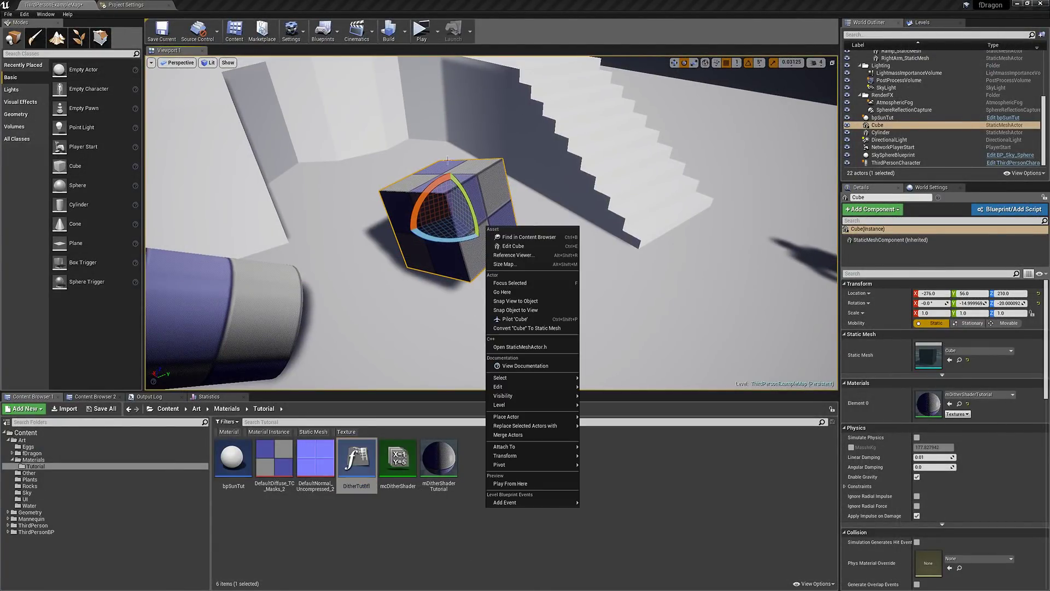
{"action": "left_click", "coordinate": [323, 31]}
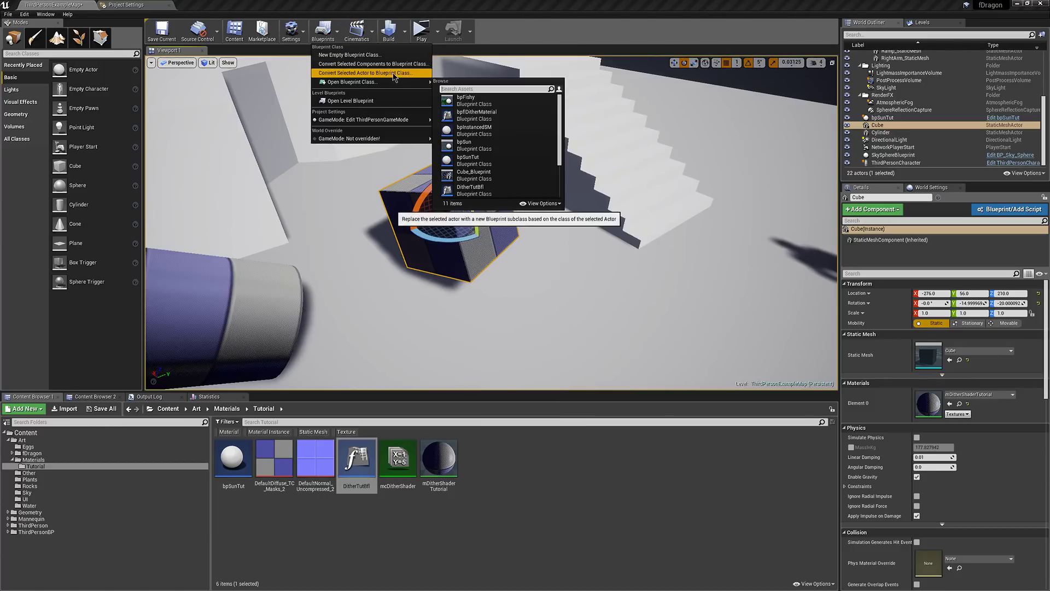
{"action": "left_click", "coordinate": [364, 72]}
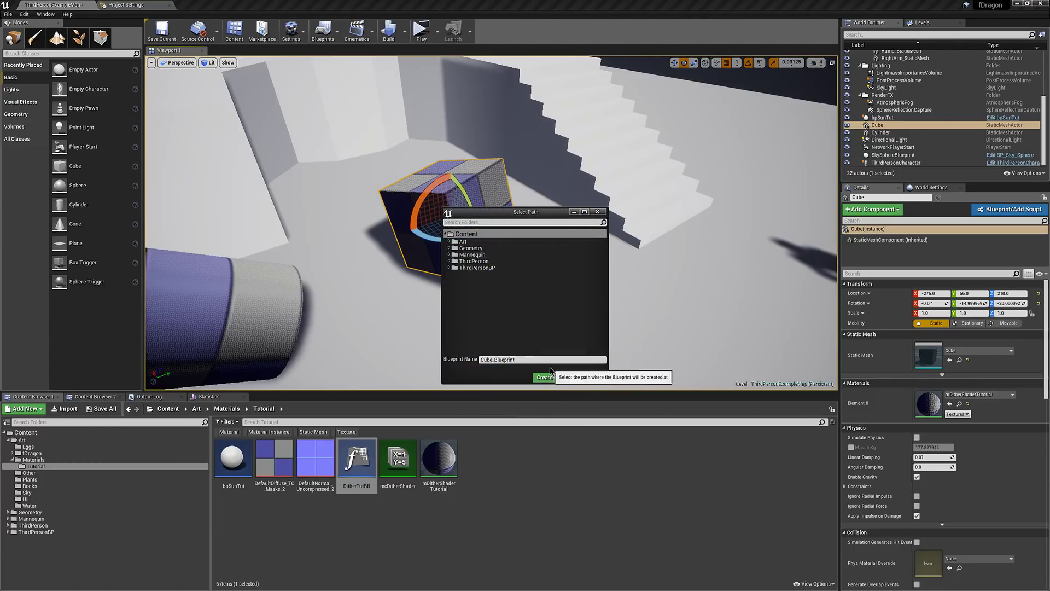
{"action": "left_click", "coordinate": [449, 242]}
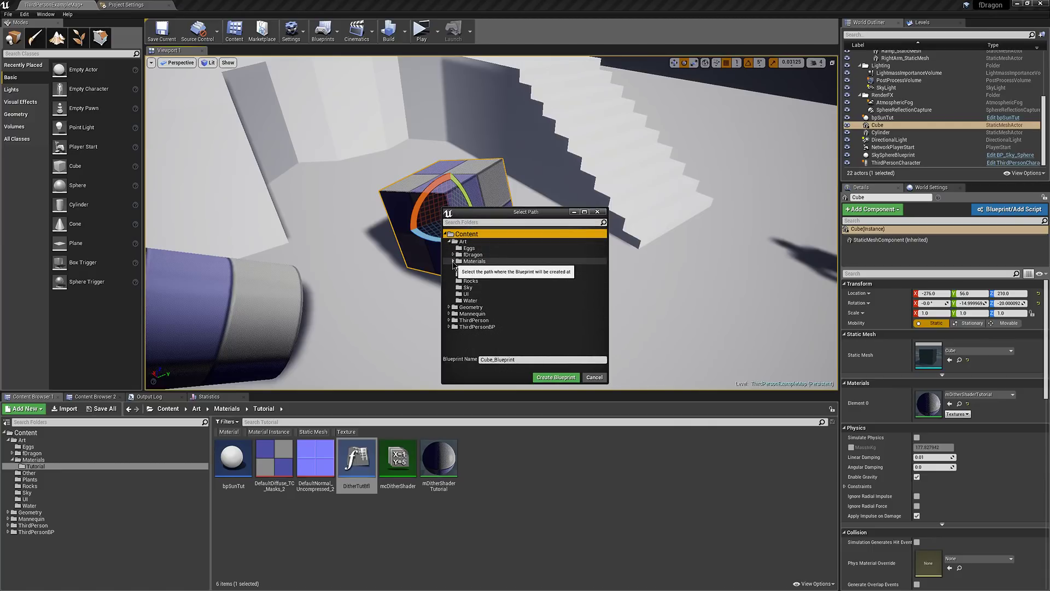
{"action": "left_click", "coordinate": [474, 267]}
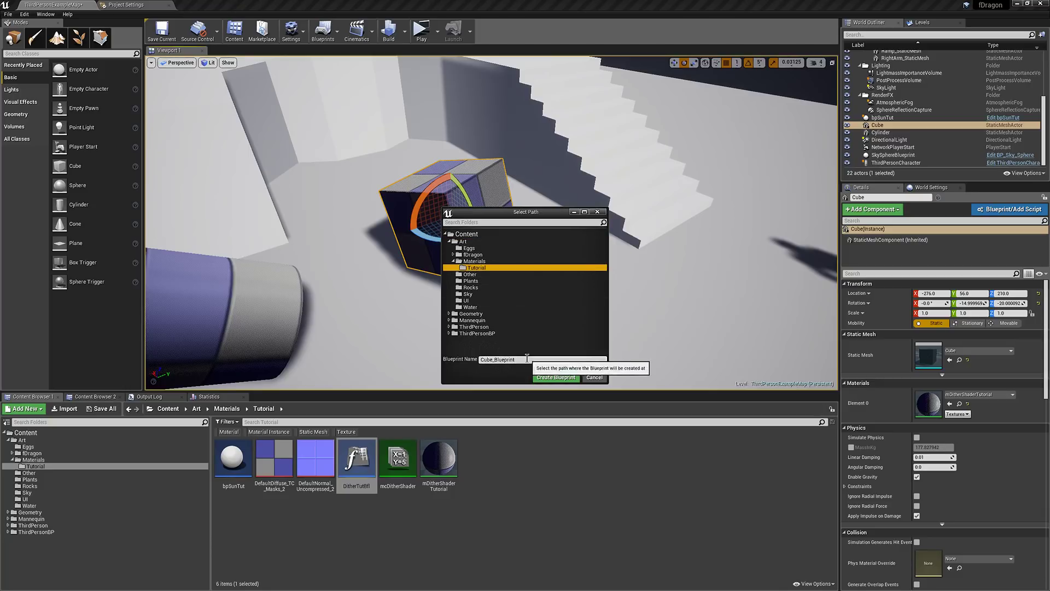
{"action": "left_click", "coordinate": [550, 377]}
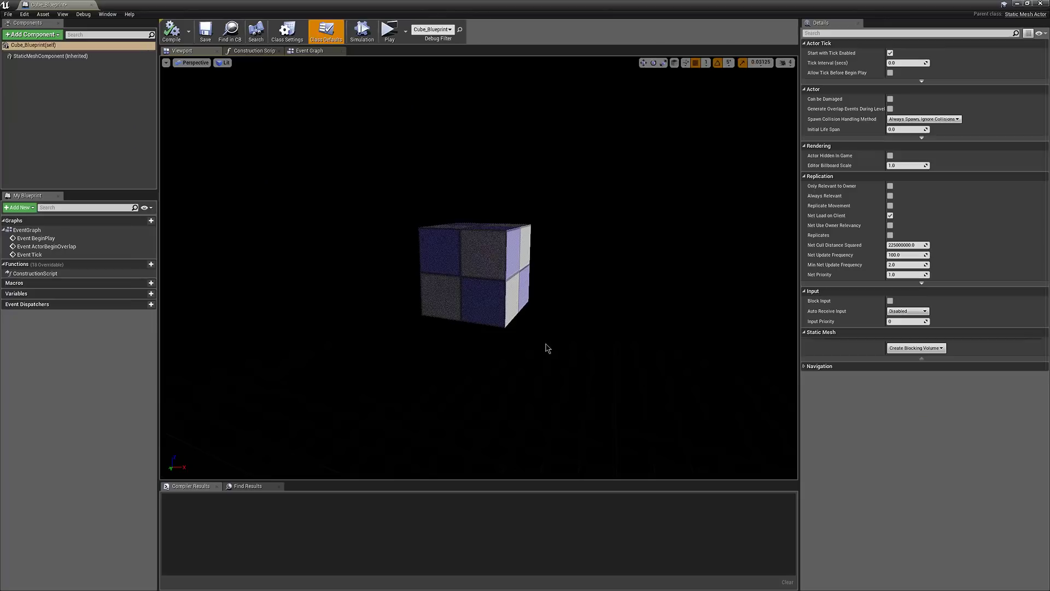
- In Cube_Blueprint's Event Graph, add a Set Shade call executed by Event Tick
{"action": "right_click_drag", "start_coordinate": [305, 62], "coordinate": [334, 71]}
{"action": "left_click", "coordinate": [243, 51]}
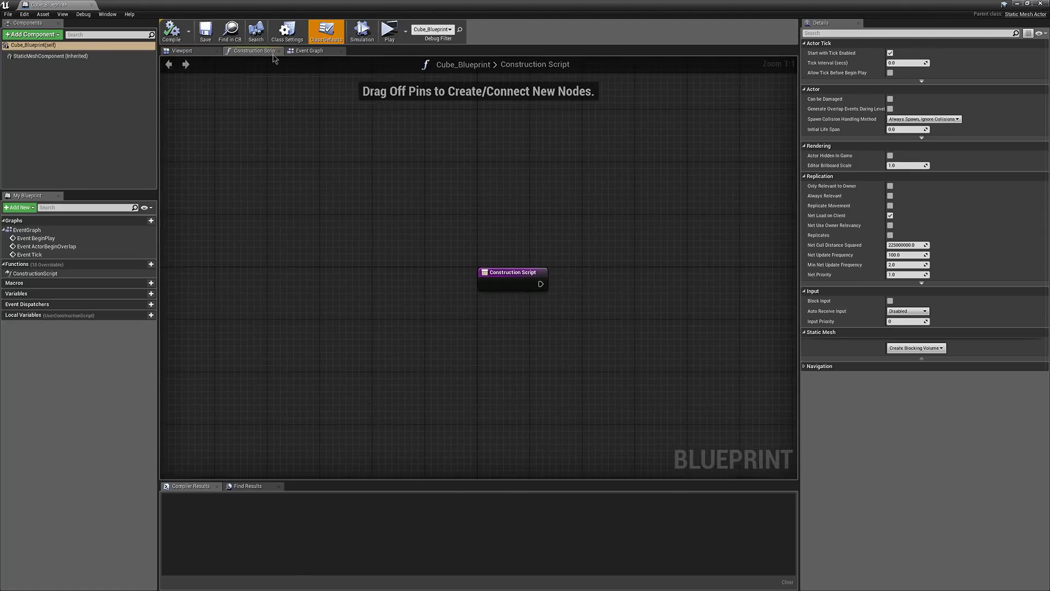
{"action": "left_click", "coordinate": [310, 51]}
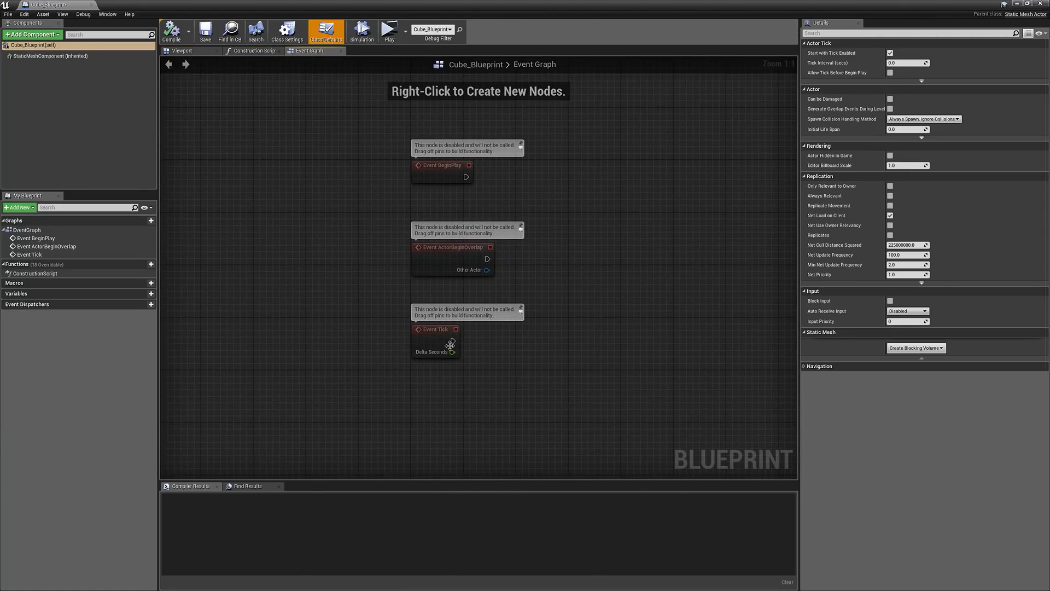
{"action": "left_click_drag", "start_coordinate": [452, 341], "coordinate": [520, 337]}
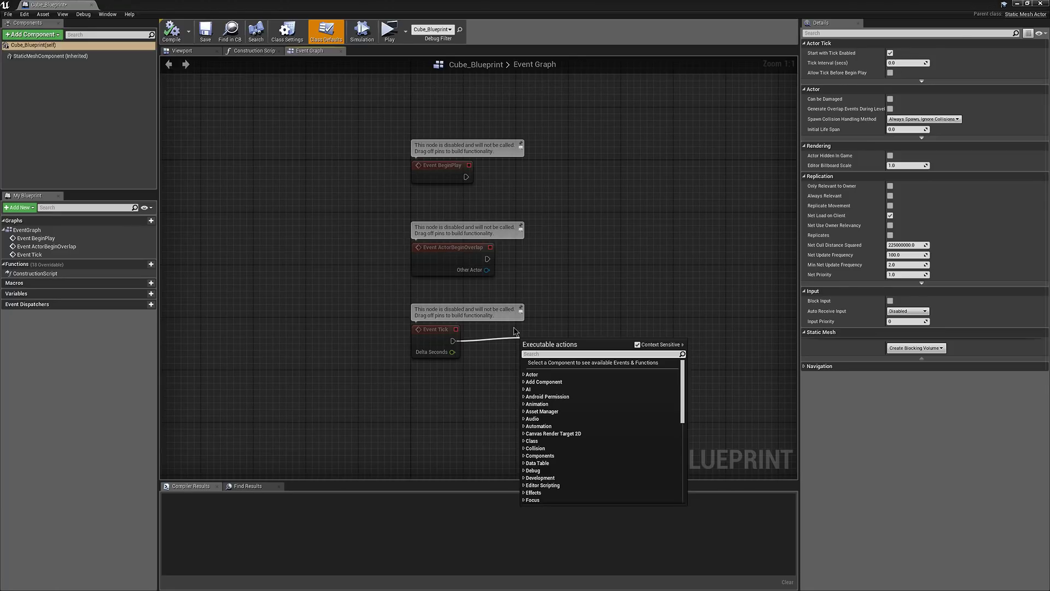
{"action": "type", "text": "setshade"}
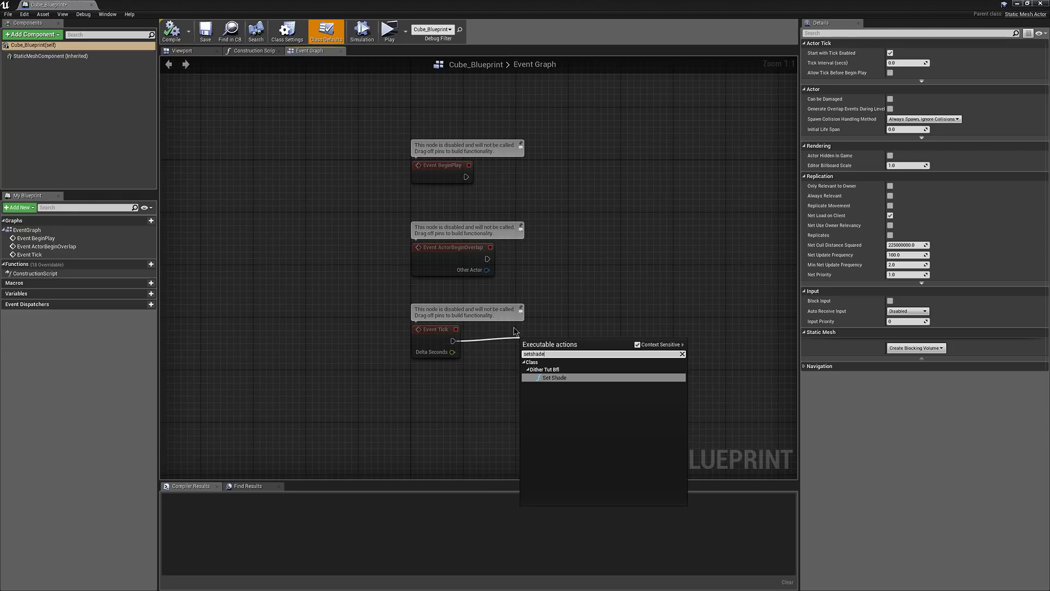
{"action": "key", "text": "Return"}
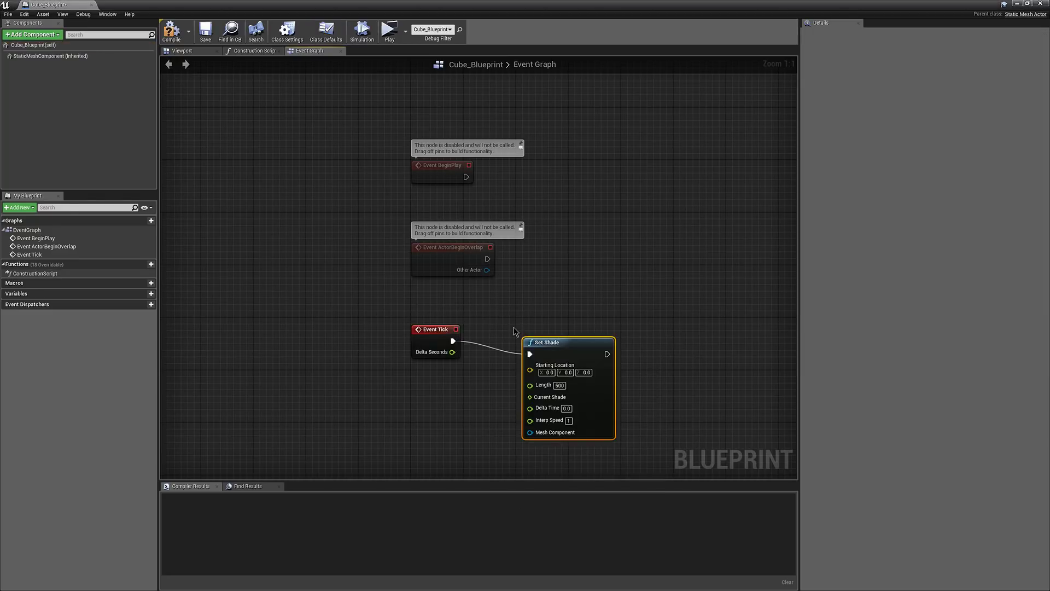
- Connect the StaticMeshComponent to Set Shade's Mesh Component input and Event Tick's Delta Seconds to its Delta Time
{"action": "right_click_drag", "start_coordinate": [622, 322], "coordinate": [592, 257]}
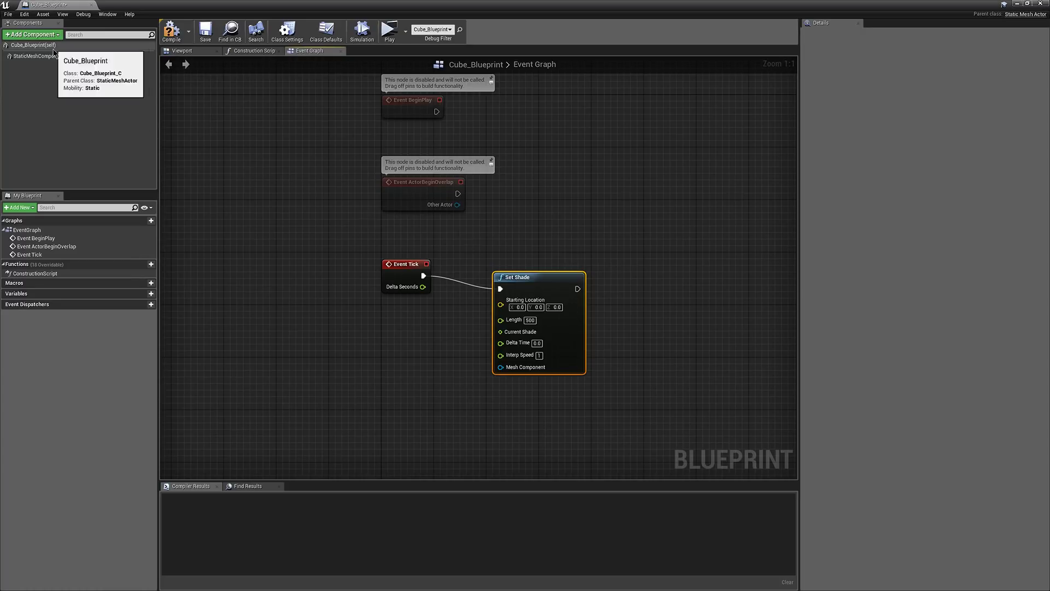
{"action": "left_click_drag", "start_coordinate": [52, 56], "coordinate": [503, 366]}
{"action": "left_click_drag", "start_coordinate": [413, 361], "coordinate": [381, 383]}
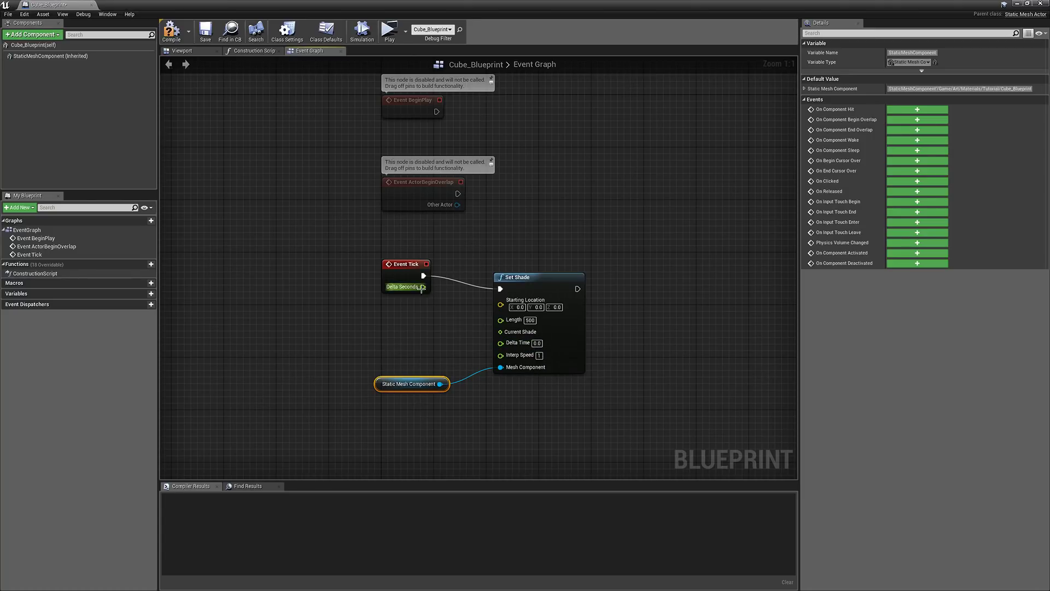
{"action": "left_click_drag", "start_coordinate": [422, 289], "coordinate": [509, 349]}
- Promote Set Shade's Current Shade input to a variable named CurrentShade and place its getter above the Static Mesh Component node
{"action": "right_click", "coordinate": [498, 328]}
{"action": "left_click", "coordinate": [520, 346]}
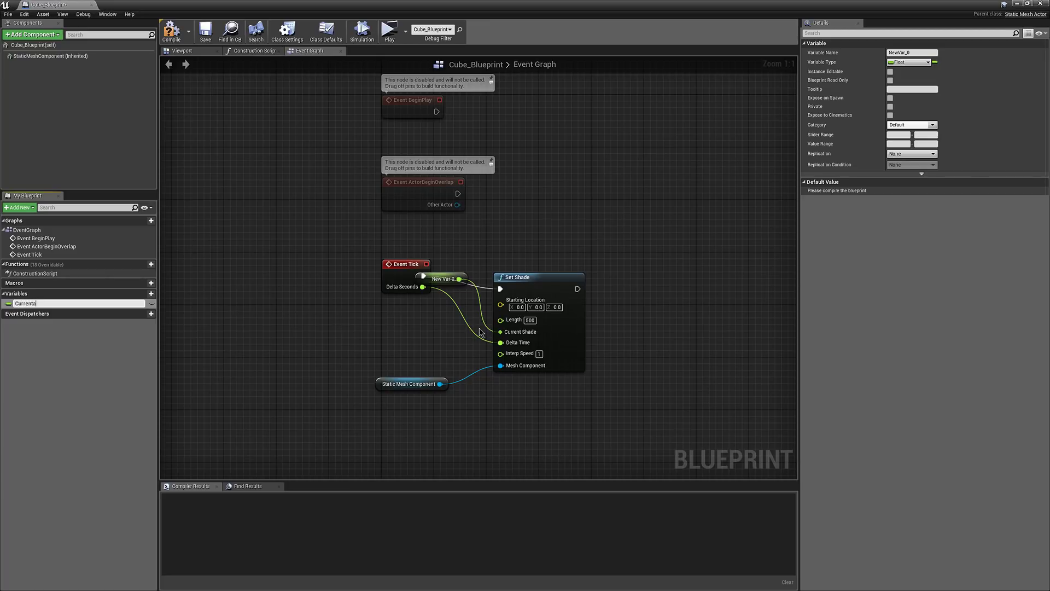
{"action": "key", "text": "Return"}
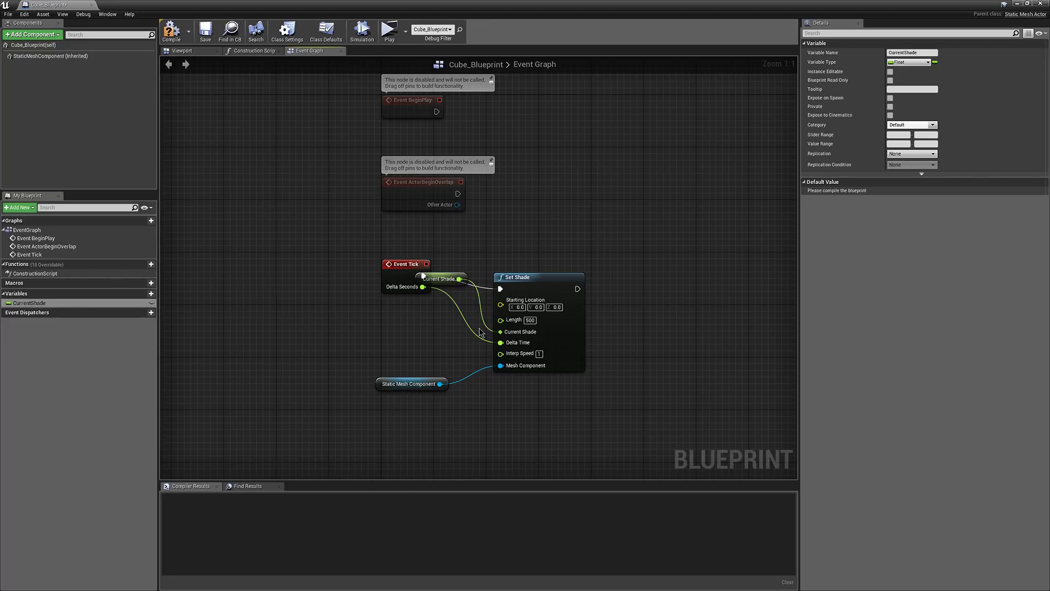
{"action": "left_click_drag", "start_coordinate": [444, 285], "coordinate": [424, 364]}
- Add a GetActorLocation node feeding Set Shade's Starting Location
{"action": "left_click_drag", "start_coordinate": [500, 305], "coordinate": [422, 317]}
{"action": "type", "text": "get actor locat"}
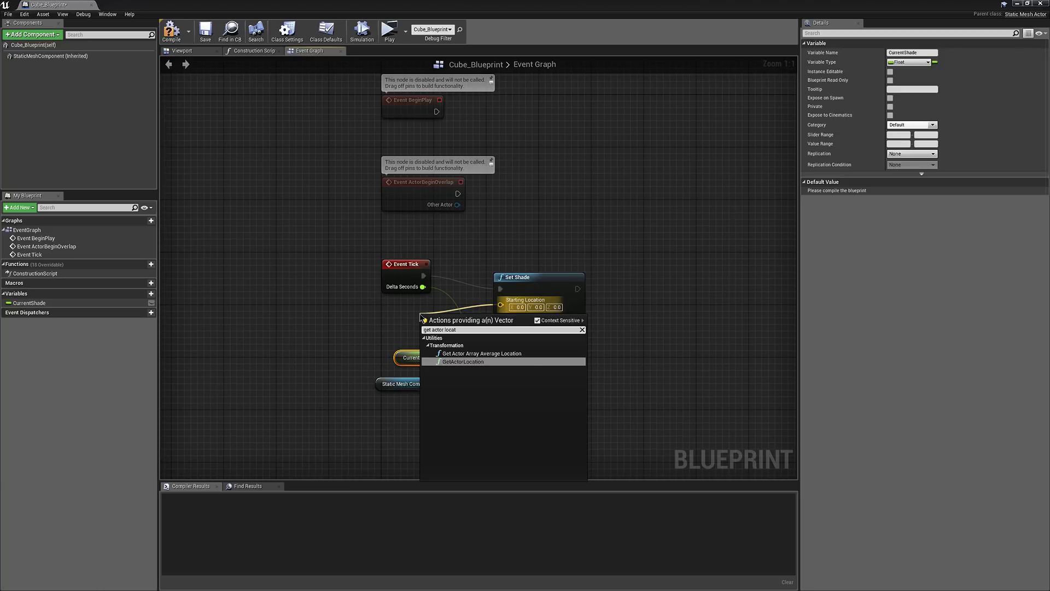
{"action": "key", "text": "Return"}
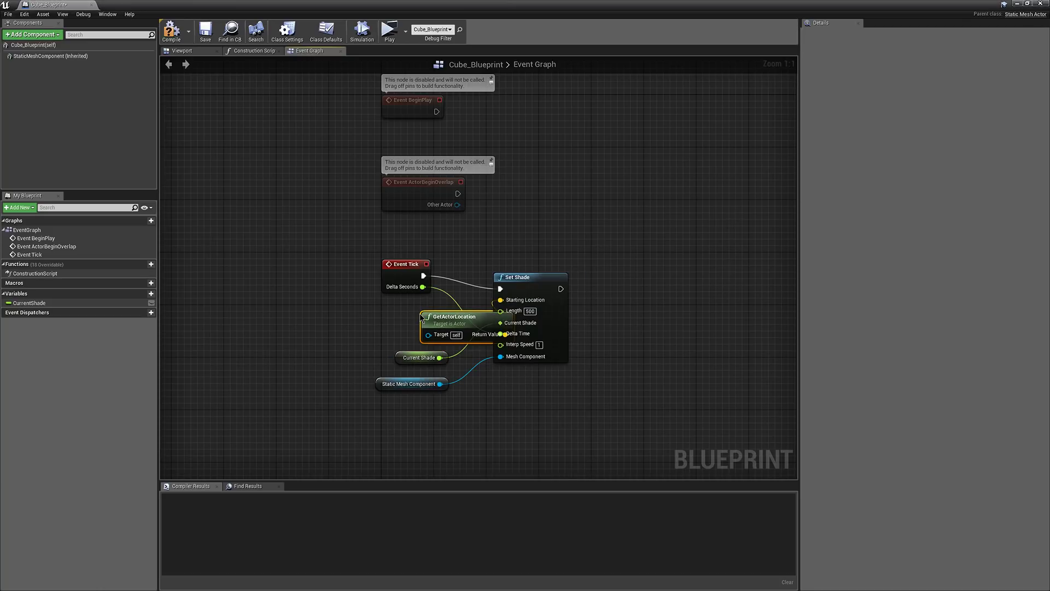
- Place the GetActorLocation node below Event Tick, clear of Set Shade, and save, compile and close Cube_Blueprint
{"action": "left_click_drag", "start_coordinate": [442, 330], "coordinate": [363, 317]}
{"action": "left_click", "coordinate": [209, 36]}
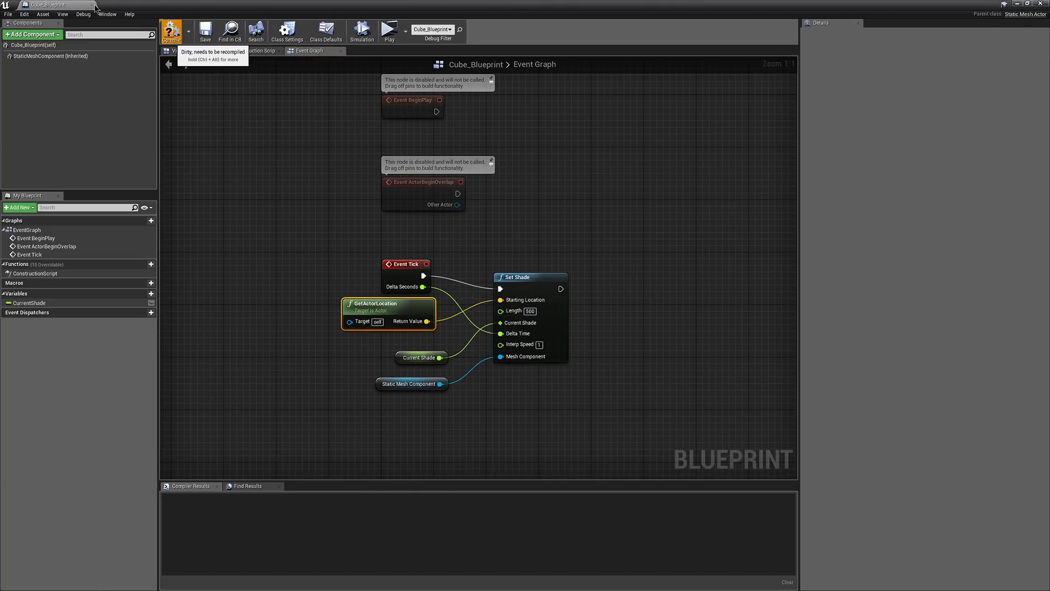
{"action": "key", "text": "F7"}
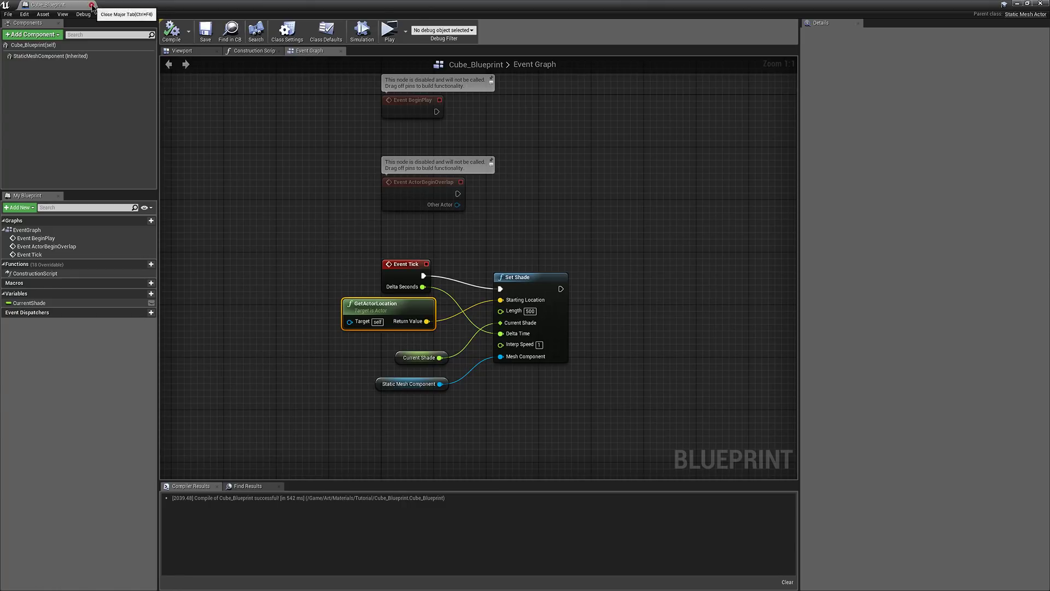
{"action": "left_click", "coordinate": [92, 5]}
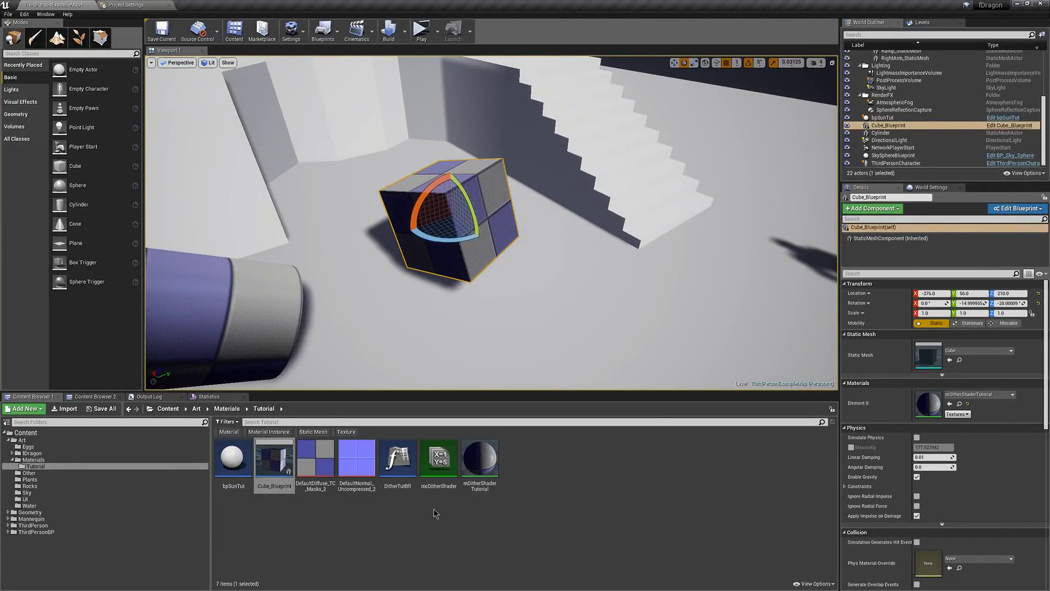
- In DitherTutBfl's Set Shade function, set LineTraceForObjects' Draw Debug Type to For One Frame, and save, compile and close the library
{"action": "double_click", "coordinate": [399, 463]}
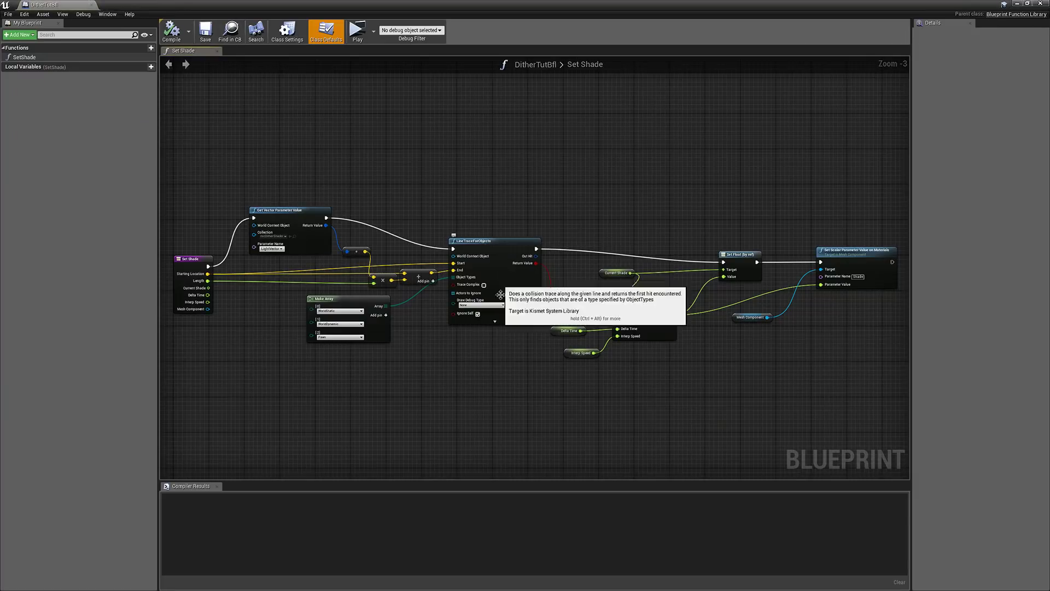
{"action": "scroll", "coordinate": [482, 310], "scroll_direction": "up", "scroll_amount": 2}
{"action": "left_click", "coordinate": [481, 308]}
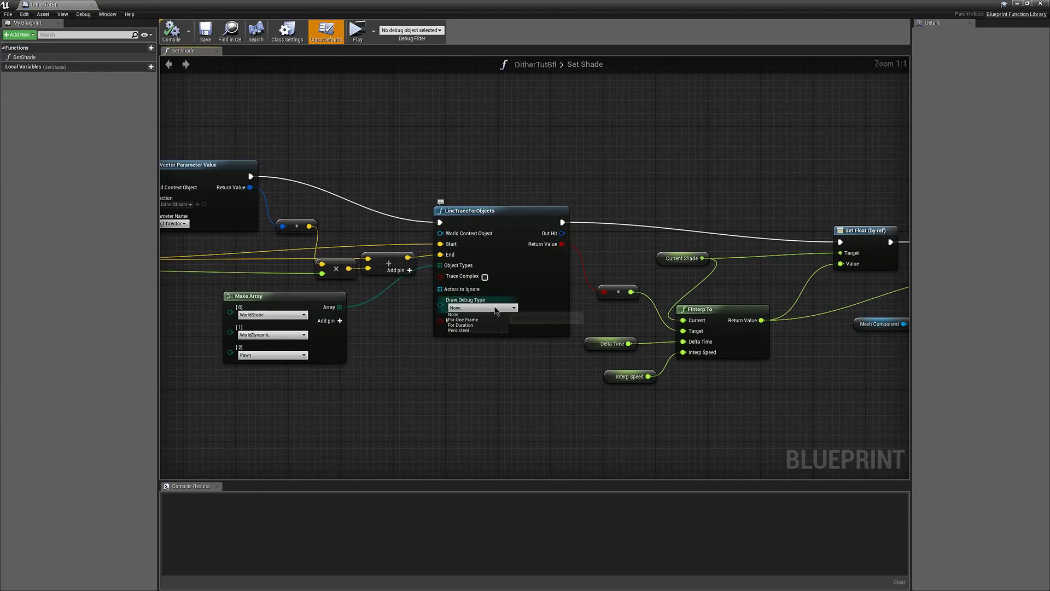
{"action": "left_click", "coordinate": [468, 320]}
{"action": "left_click", "coordinate": [205, 31]}
{"action": "left_click", "coordinate": [171, 30]}
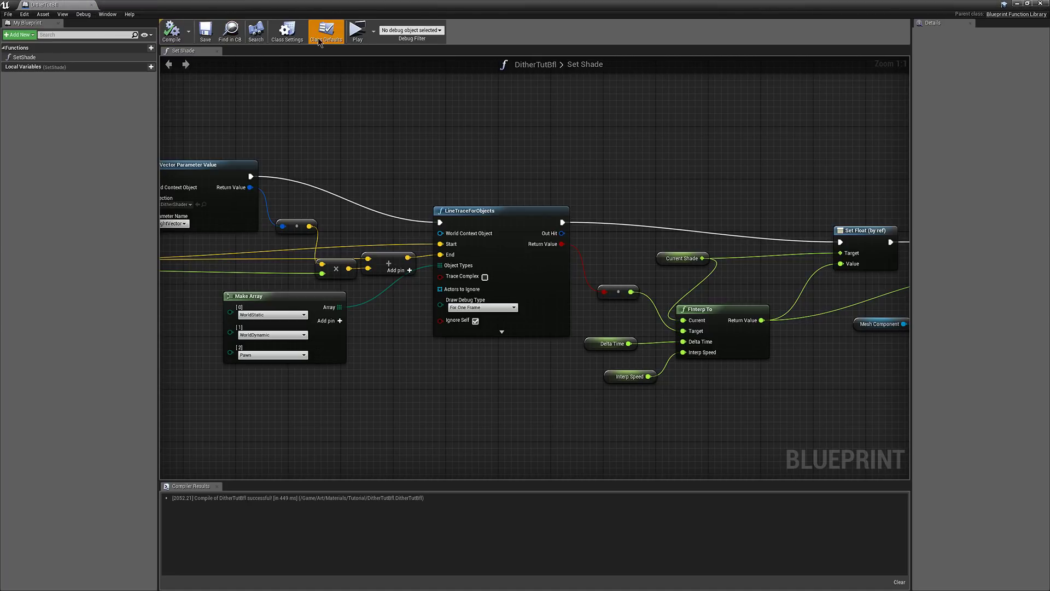
{"action": "left_click", "coordinate": [91, 4]}
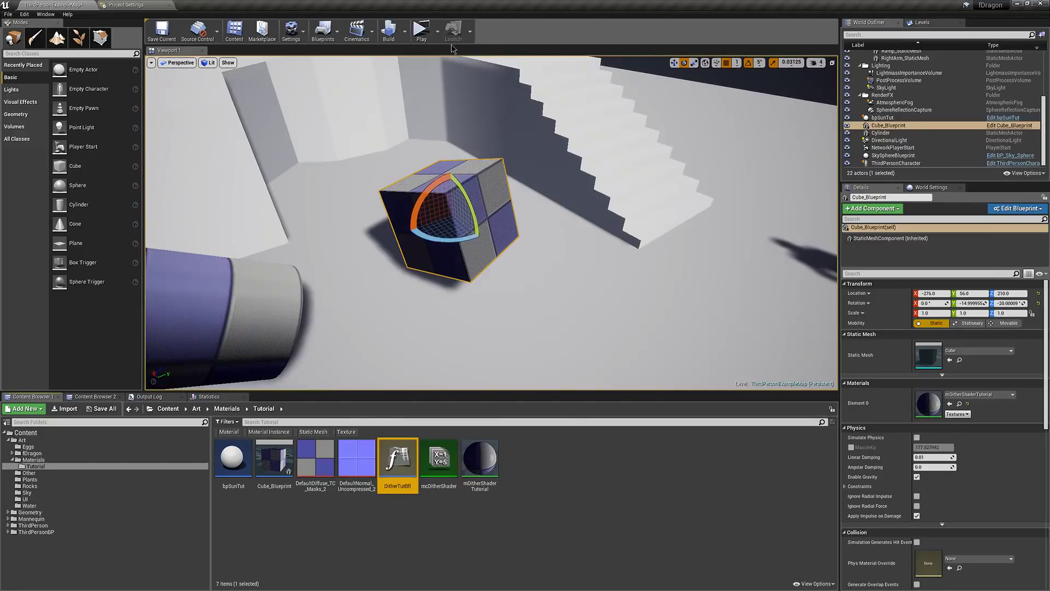
- Play the level and move the character around and onto the cube to check the debug trace and shading, ending the preview
{"action": "left_click", "coordinate": [422, 30]}
{"action": "key", "text": "a"}
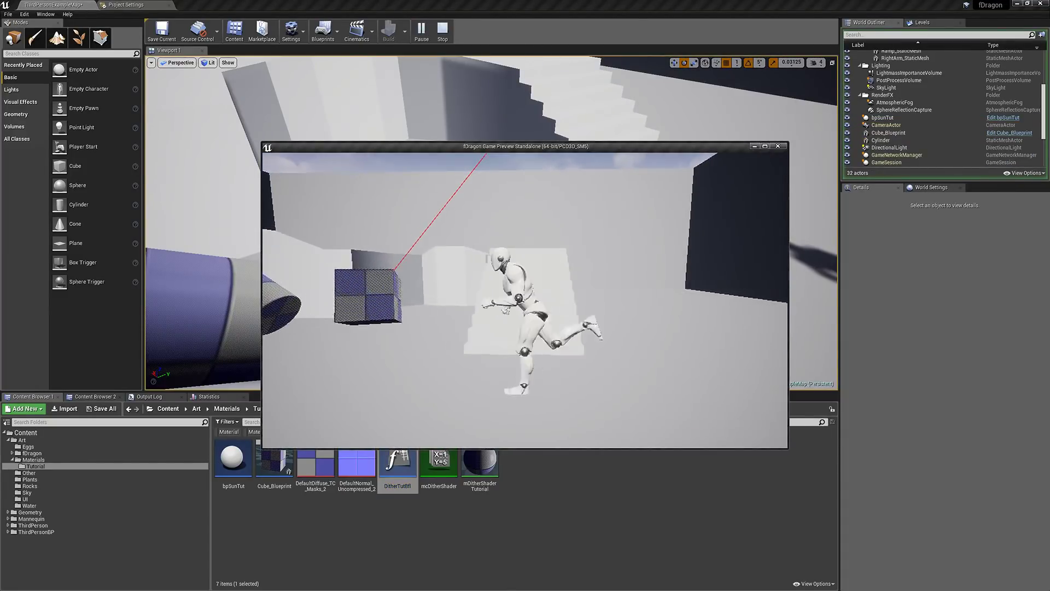
{"action": "key", "text": "w"}
{"action": "key", "text": "space"}
{"action": "key", "text": "s"}
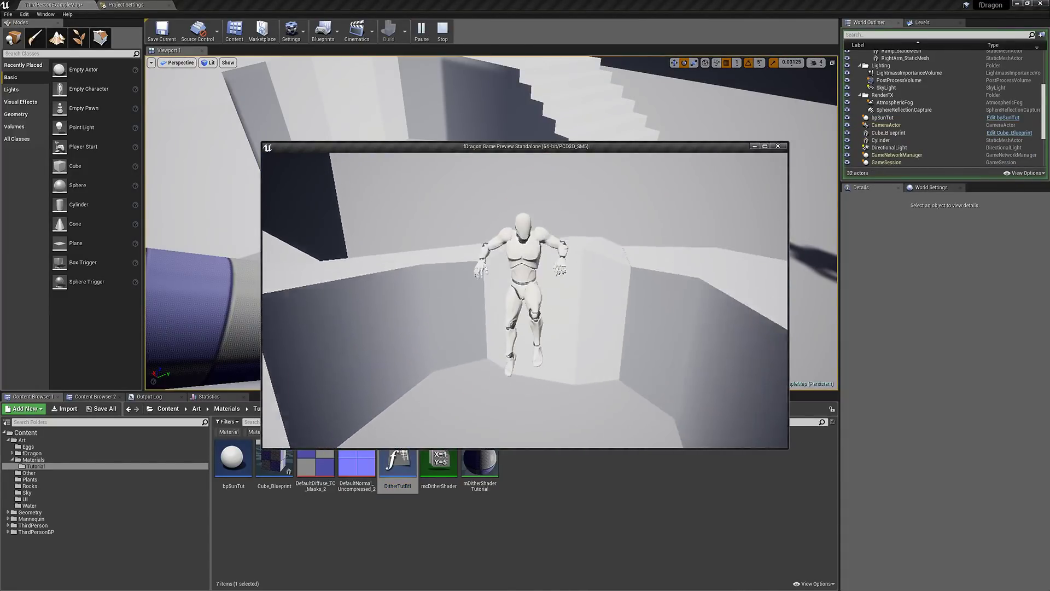
{"action": "key", "text": "space"}
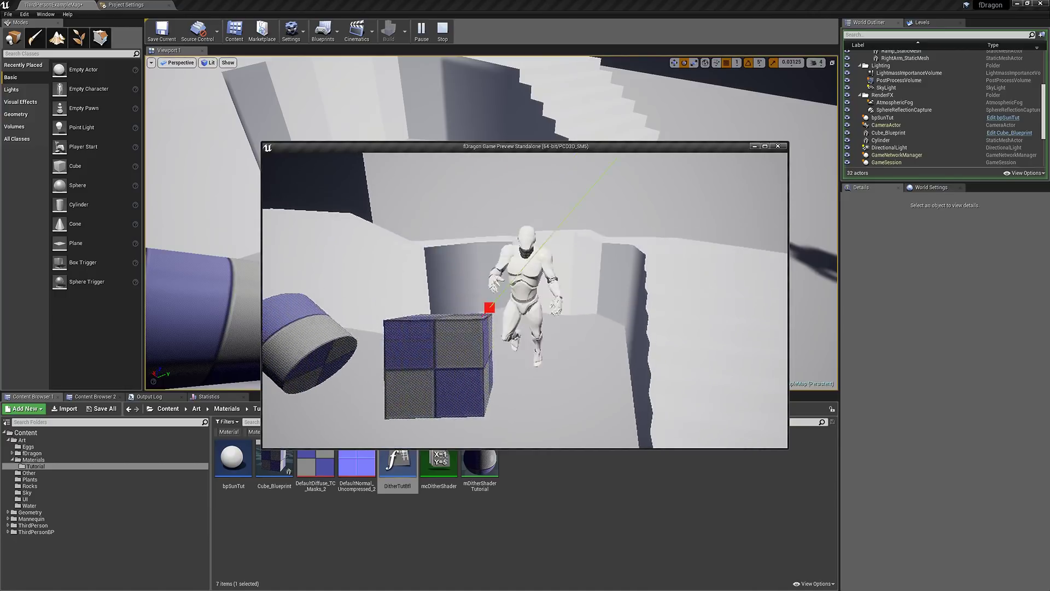
{"action": "key", "text": "s"}
{"action": "key", "text": "w"}
{"action": "key", "text": "w"}
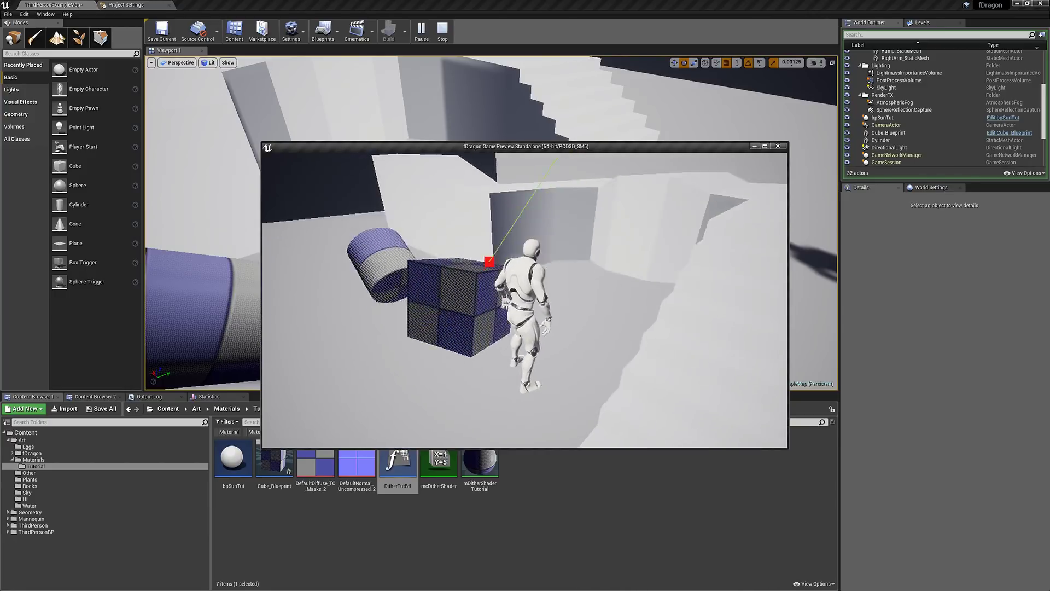
{"action": "key", "text": "s"}
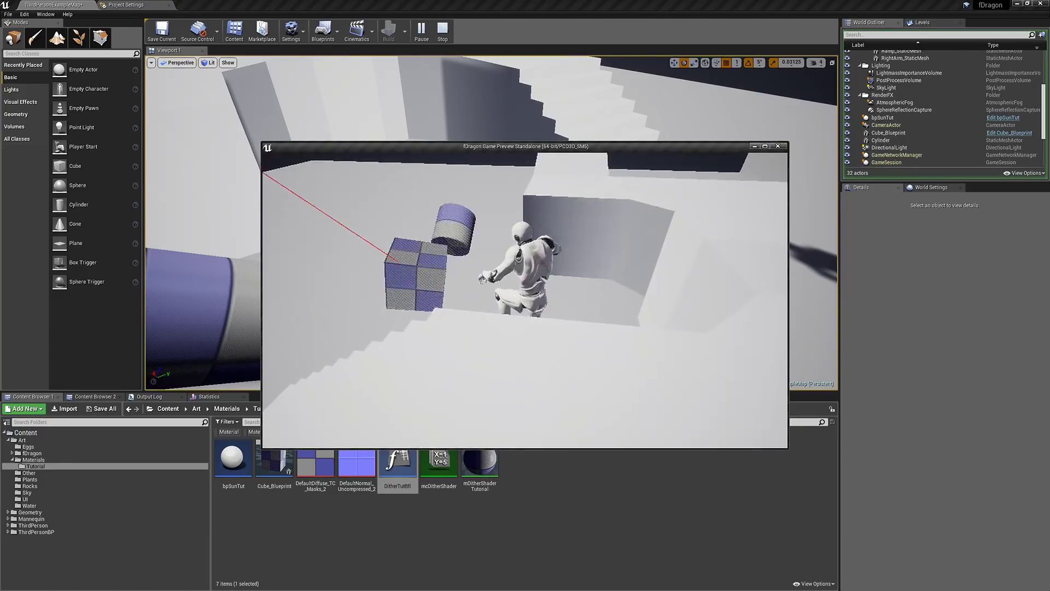
{"action": "key", "text": "s"}
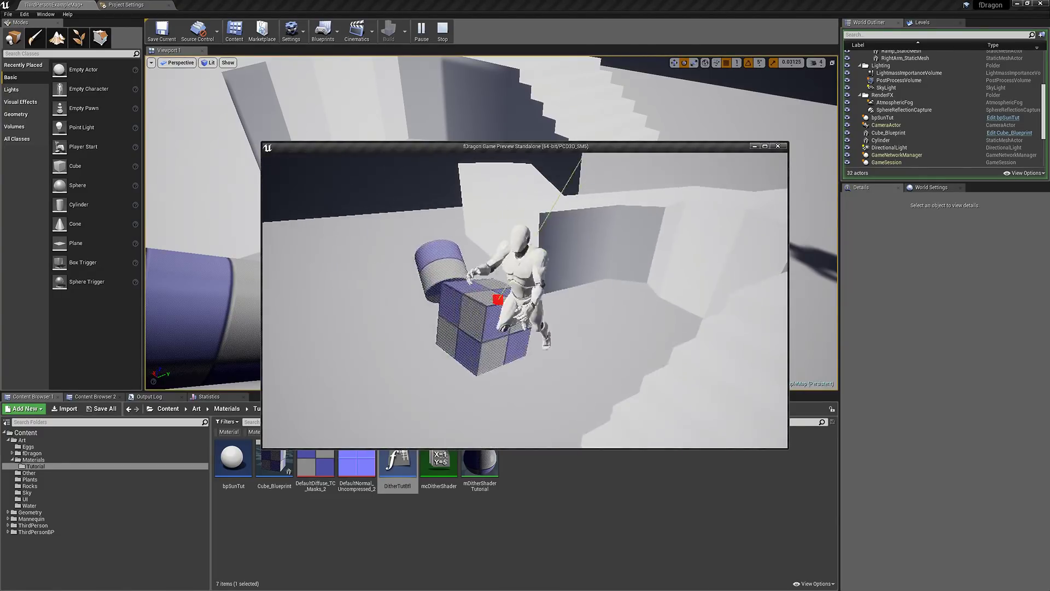
{"action": "key", "text": "w"}
{"action": "key", "text": "d"}
{"action": "key", "text": "a"}
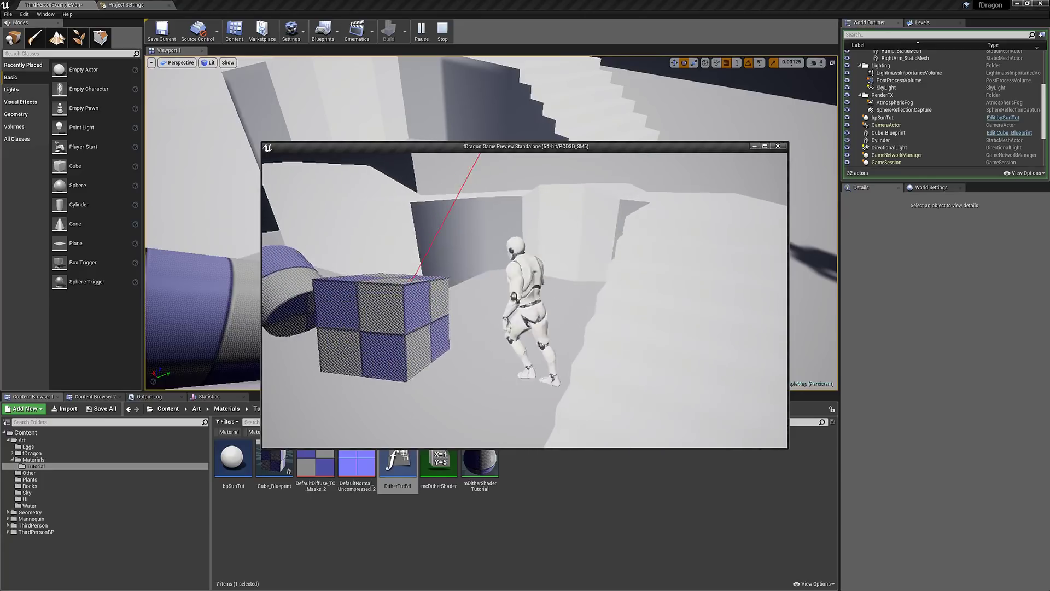
{"action": "key", "text": "a"}
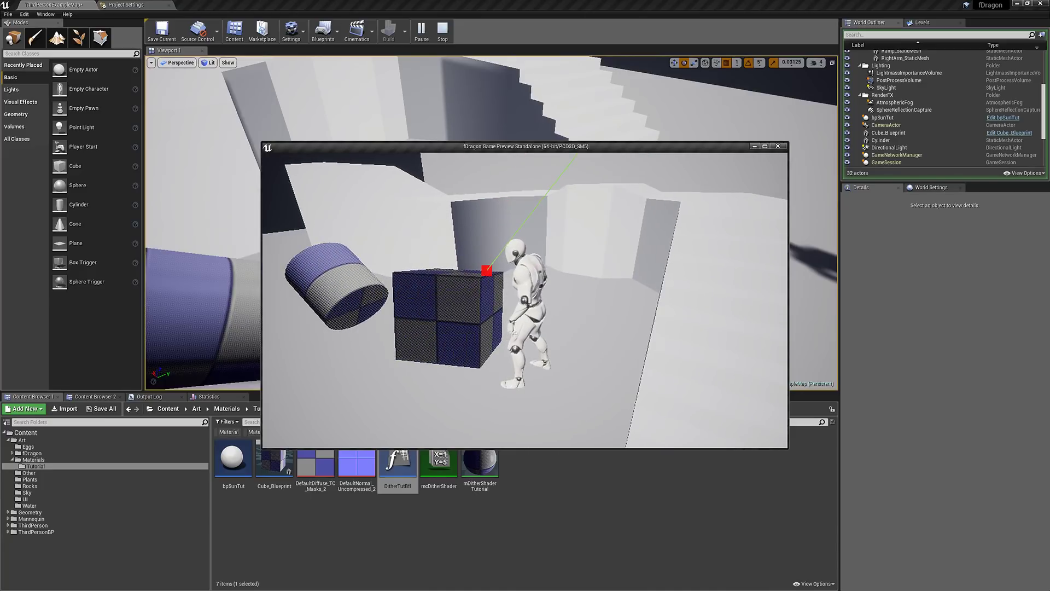
{"action": "key", "text": "Escape"}
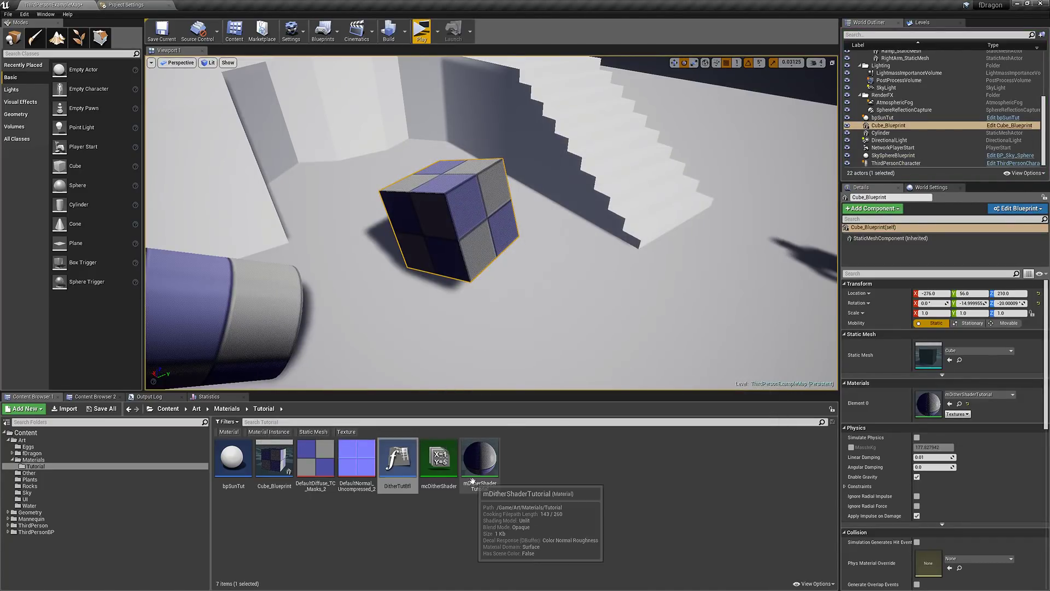
- Set Set Shade's Interp Speed to 1.5 in Cube_Blueprint and play-test the cube's shading with the character
{"action": "left_click", "coordinate": [1010, 126]}
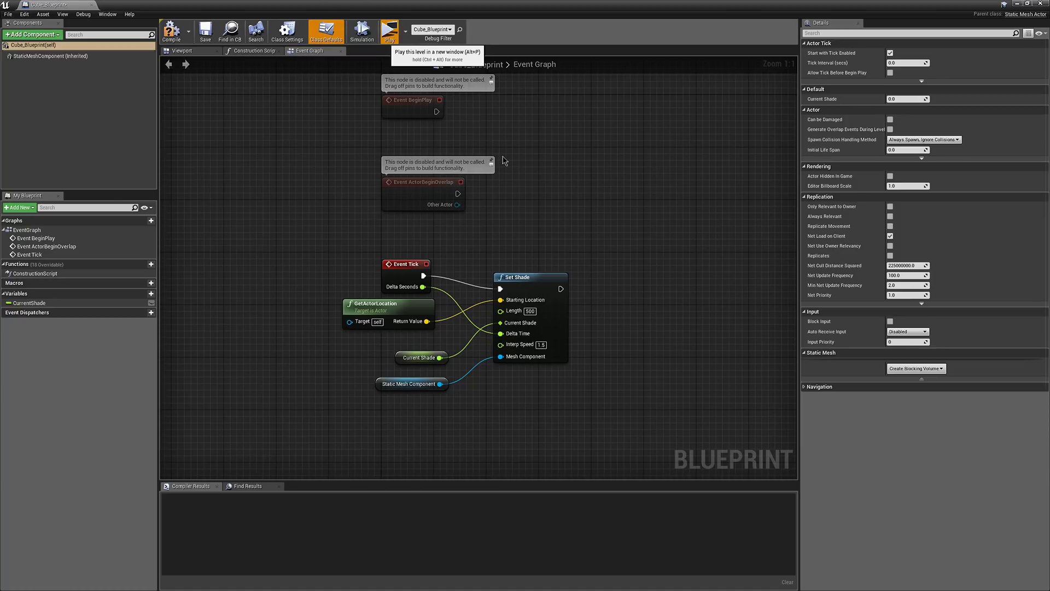
{"action": "key", "text": "alt+p"}
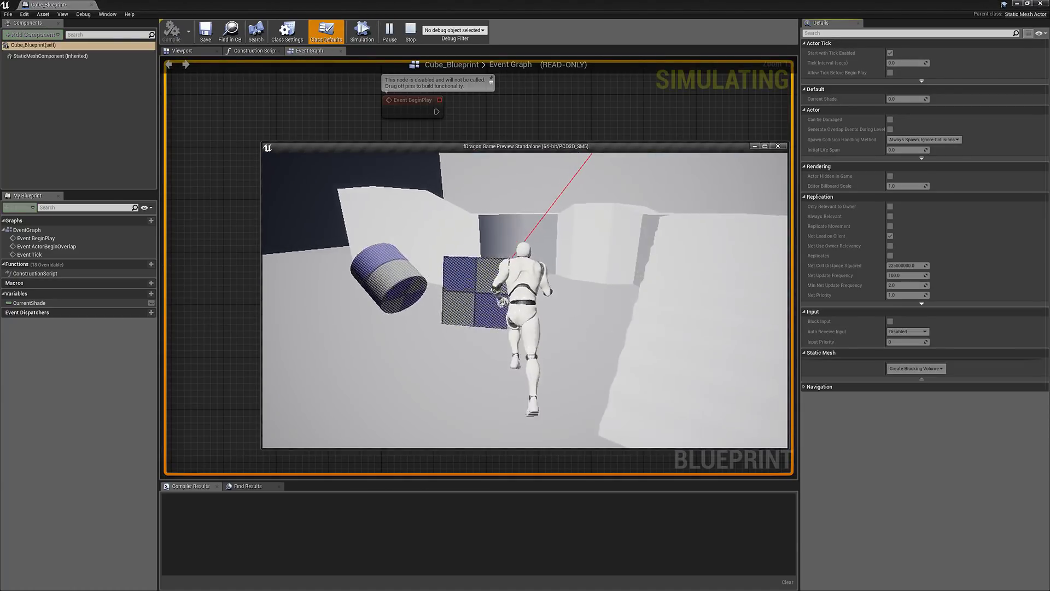
{"action": "key", "text": "w"}
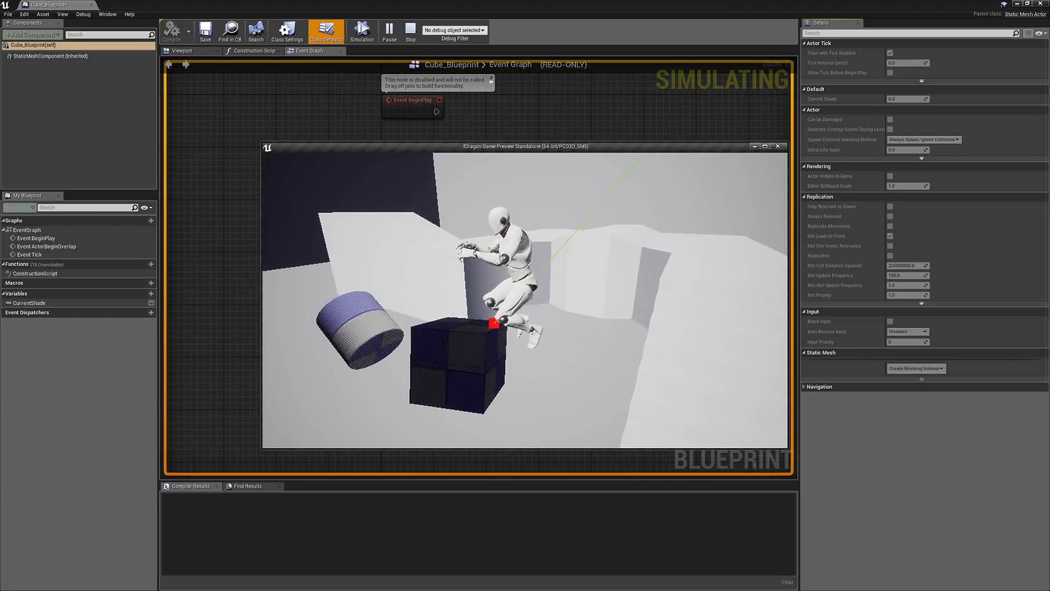
{"action": "key", "text": "Escape"}
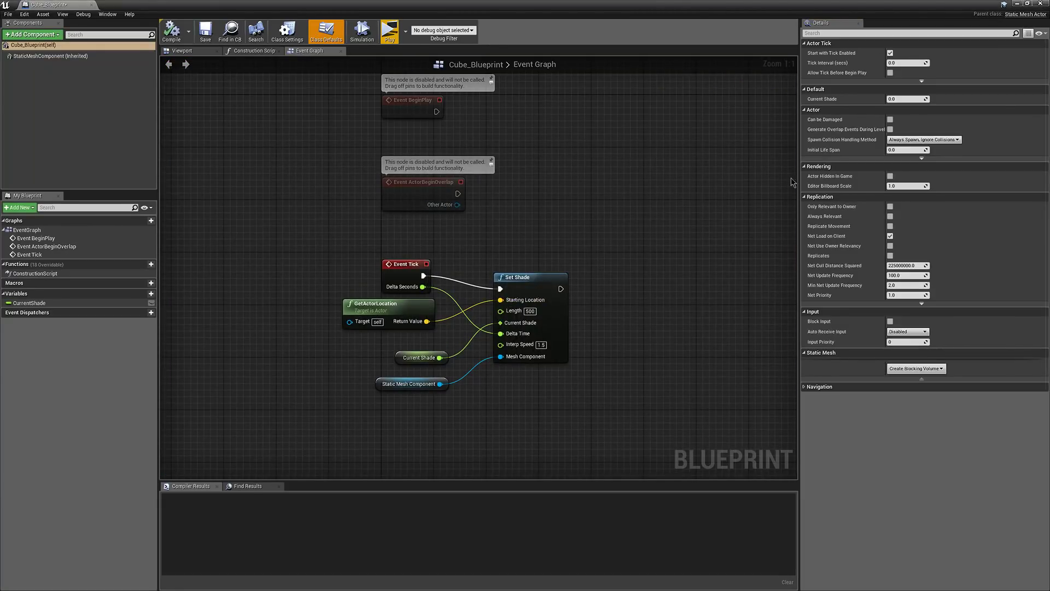
- Set the Actor Tick Interval to 0.05 seconds in Cube_Blueprint's class defaults
{"action": "right_click_drag", "start_coordinate": [692, 224], "coordinate": [610, 218]}
{"action": "left_click", "coordinate": [79, 57]}
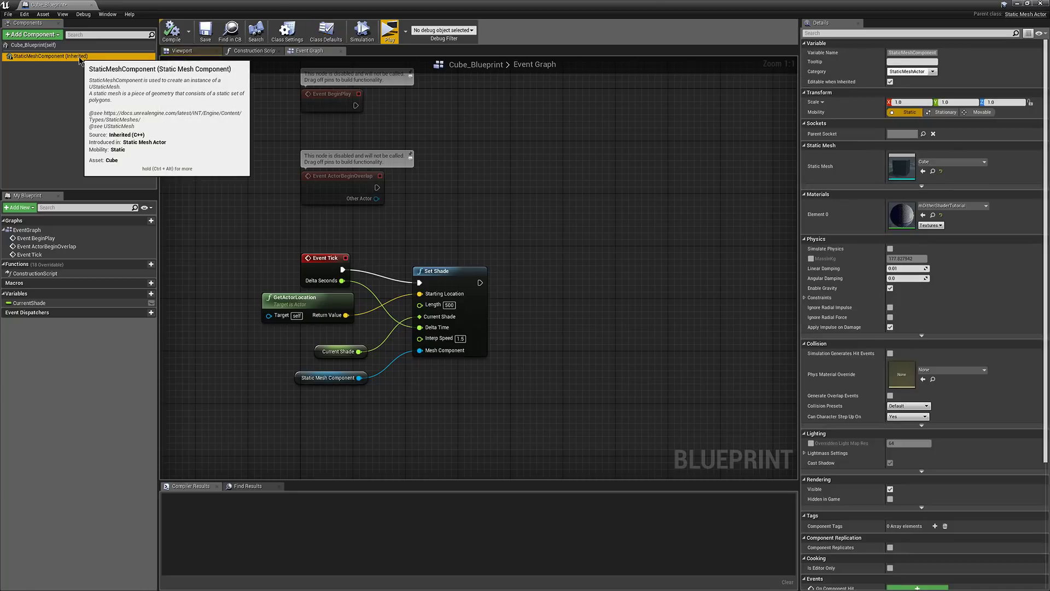
{"action": "left_click", "coordinate": [367, 38]}
{"action": "left_click", "coordinate": [326, 32]}
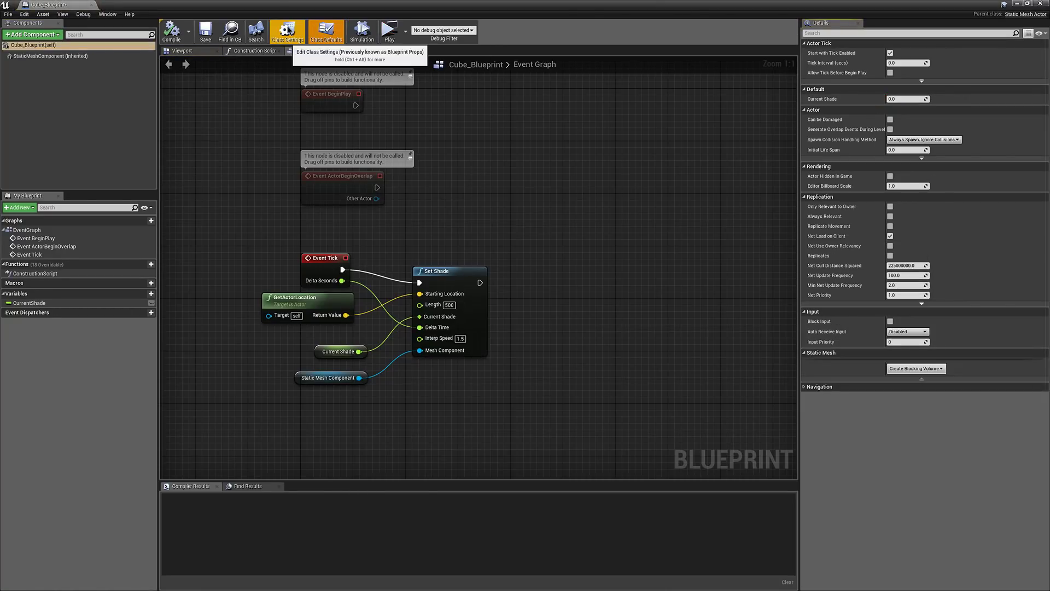
{"action": "left_click", "coordinate": [914, 62]}
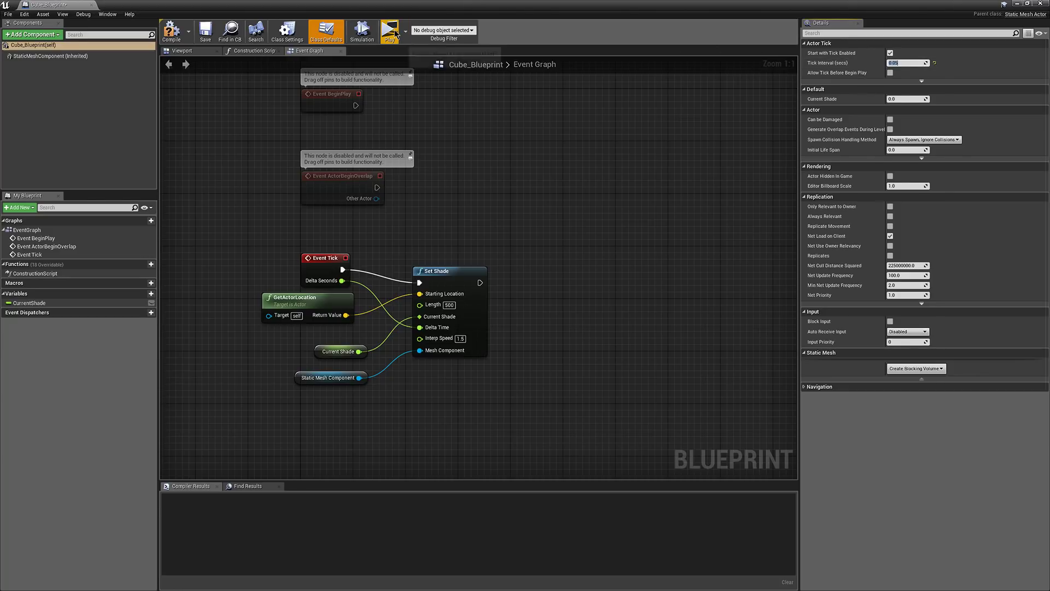
- Play the level and run the character past the cube repeatedly to examine its shading and debug trace with the slower tick
{"action": "left_click", "coordinate": [390, 33]}
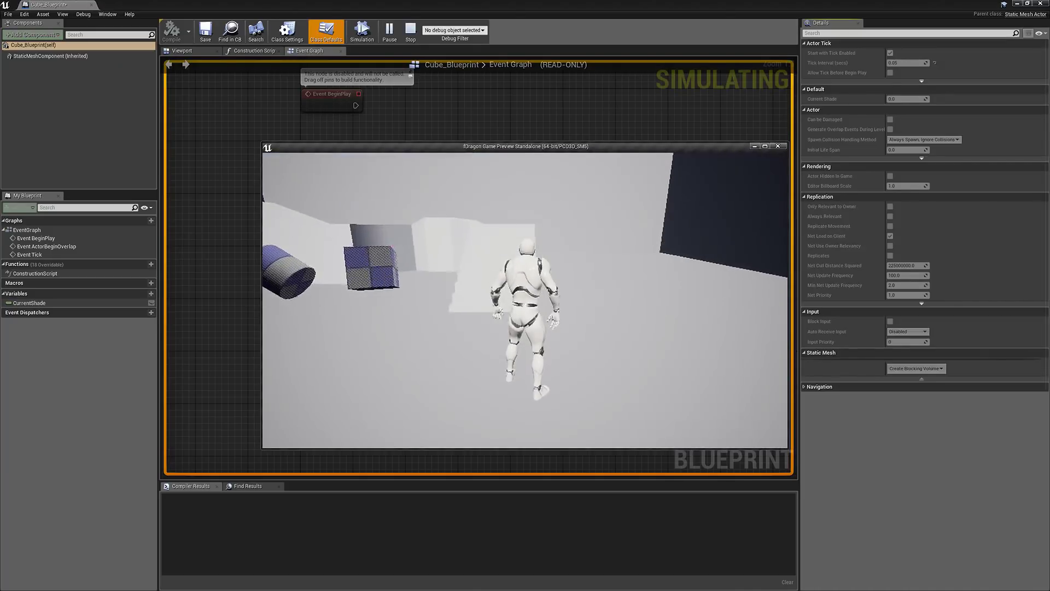
{"action": "key", "text": "w"}
{"action": "key", "text": "s"}
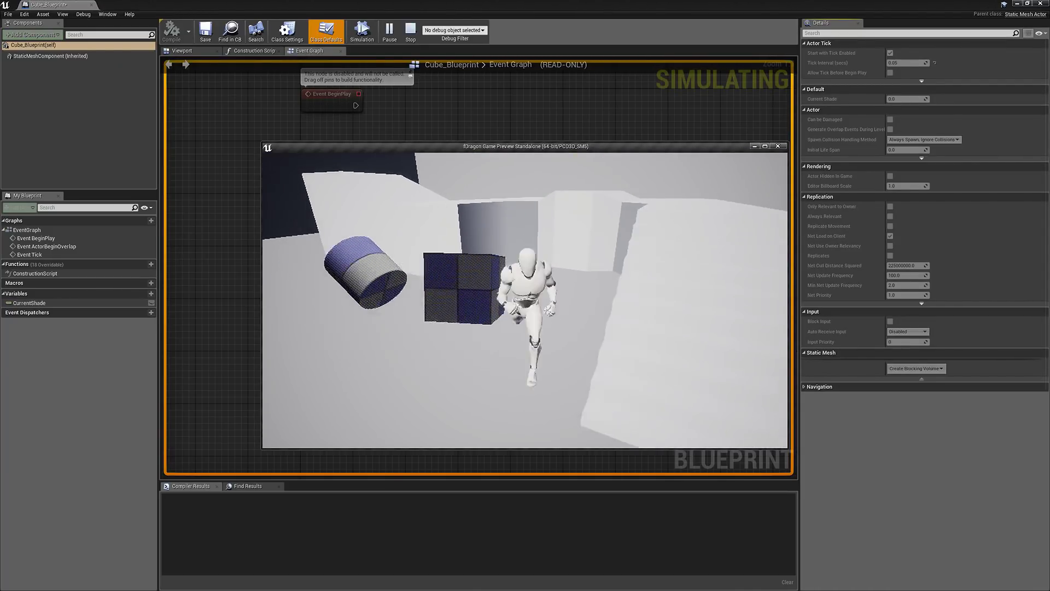
{"action": "key", "text": "w"}
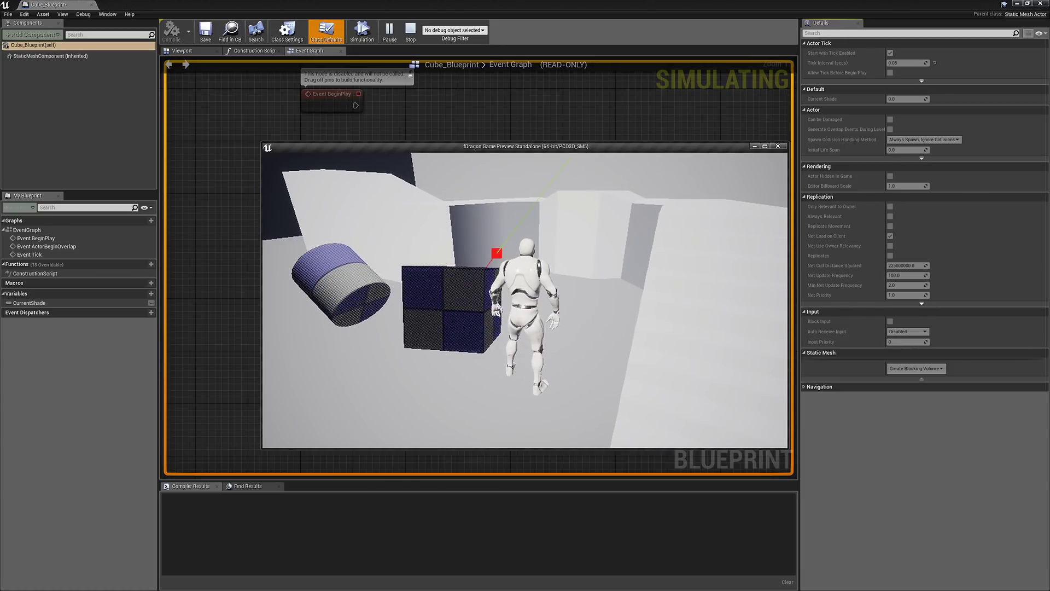
{"action": "key", "text": "space"}
{"action": "key", "text": "s"}
{"action": "key", "text": "w"}
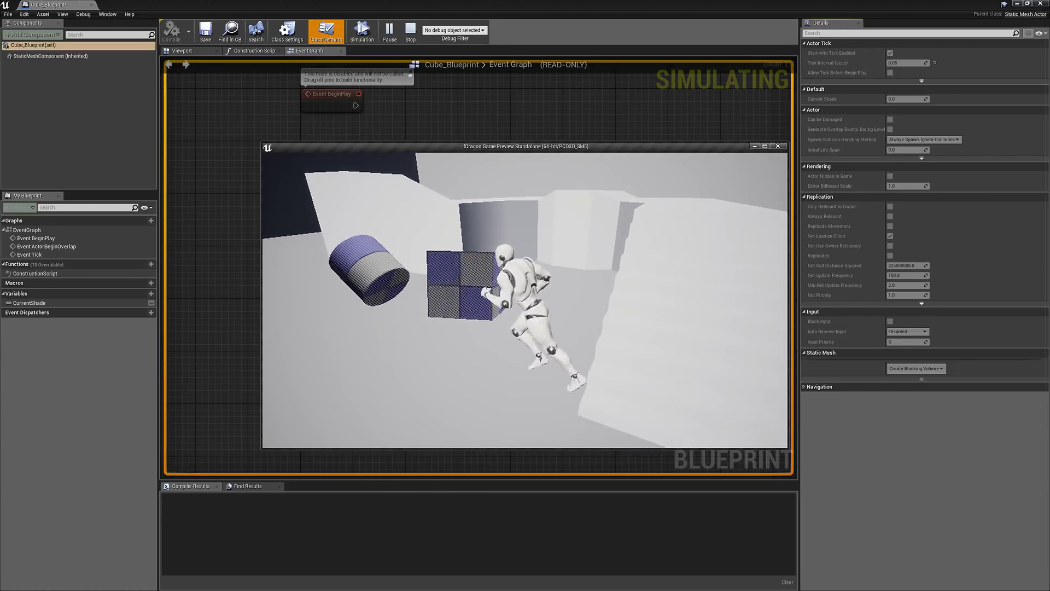
{"action": "key", "text": "s"}
{"action": "key", "text": "w"}
{"action": "key", "text": "w"}
{"action": "key", "text": "space"}
{"action": "key", "text": "d"}
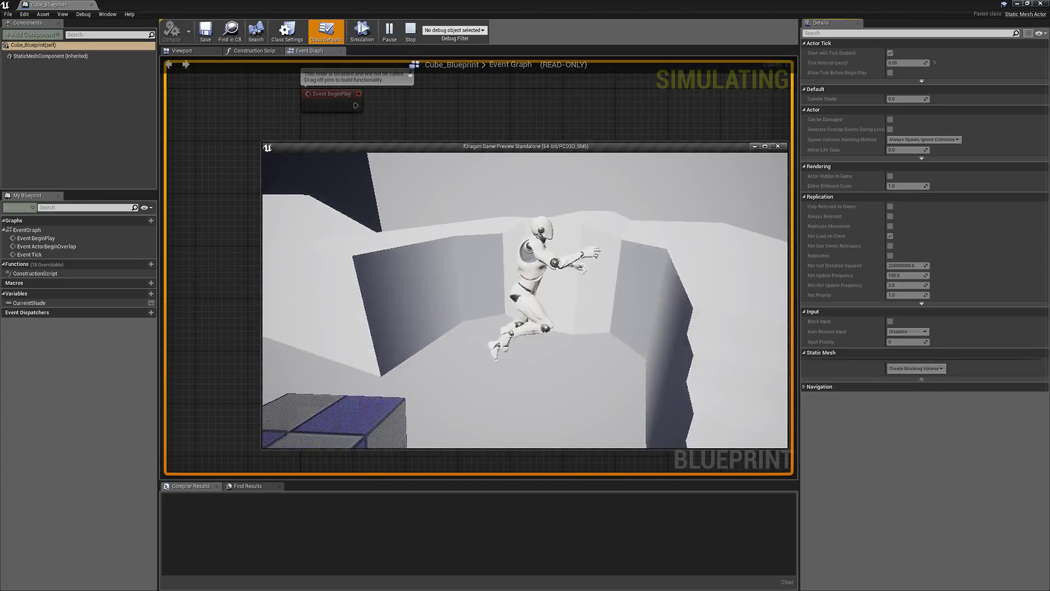
{"action": "key", "text": "s"}
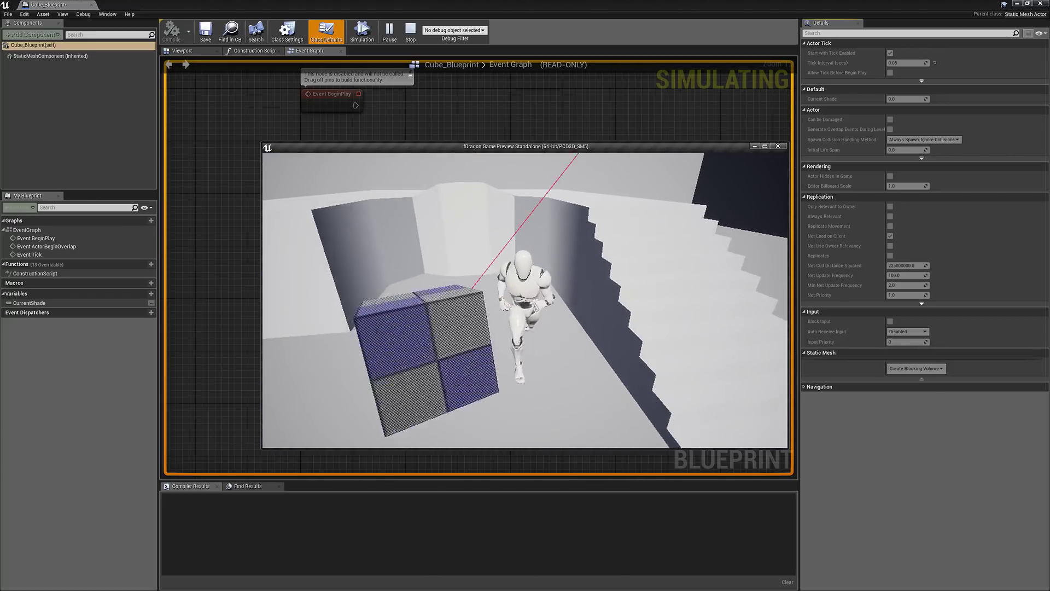
{"action": "key", "text": "a"}
{"action": "key", "text": "w"}
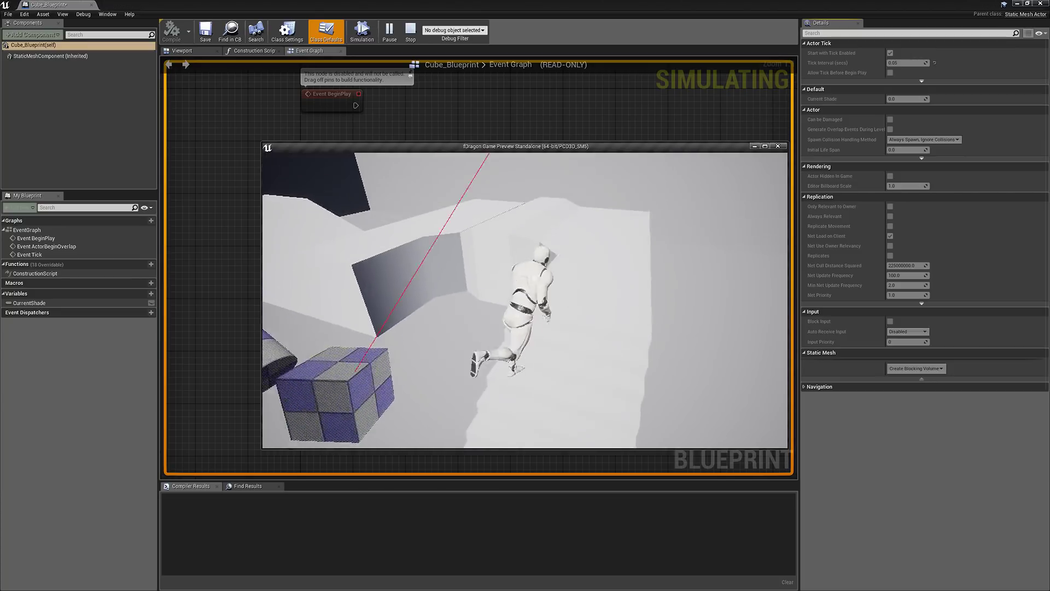
{"action": "key", "text": "a"}
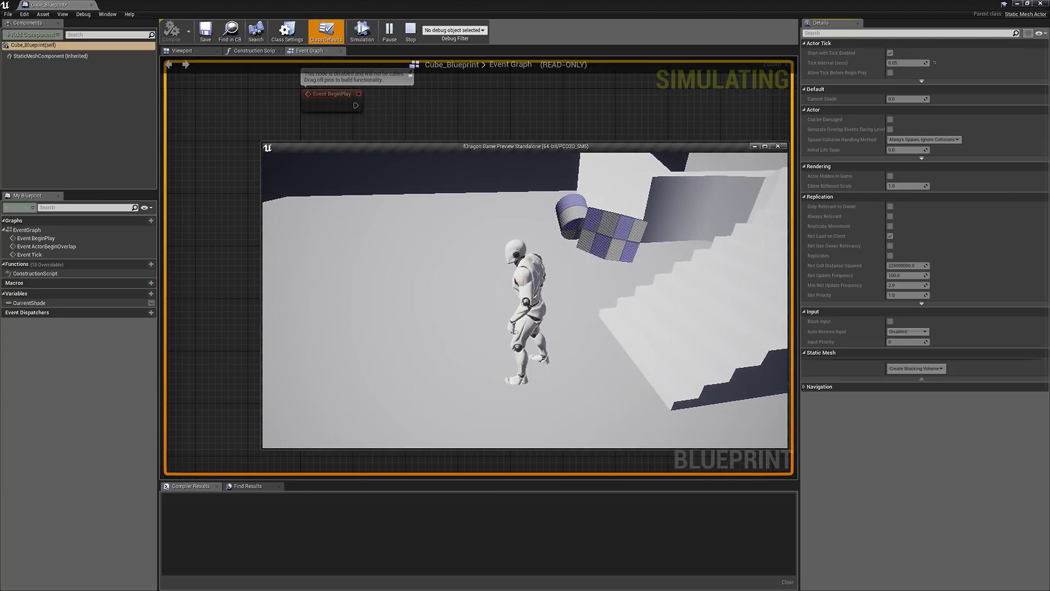
{"action": "key", "text": "w"}
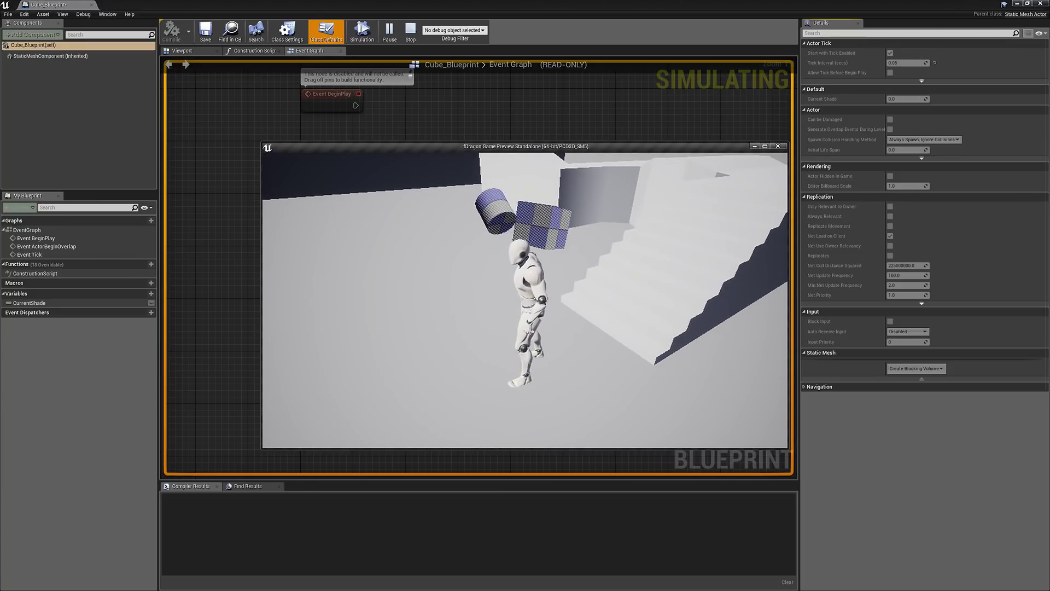